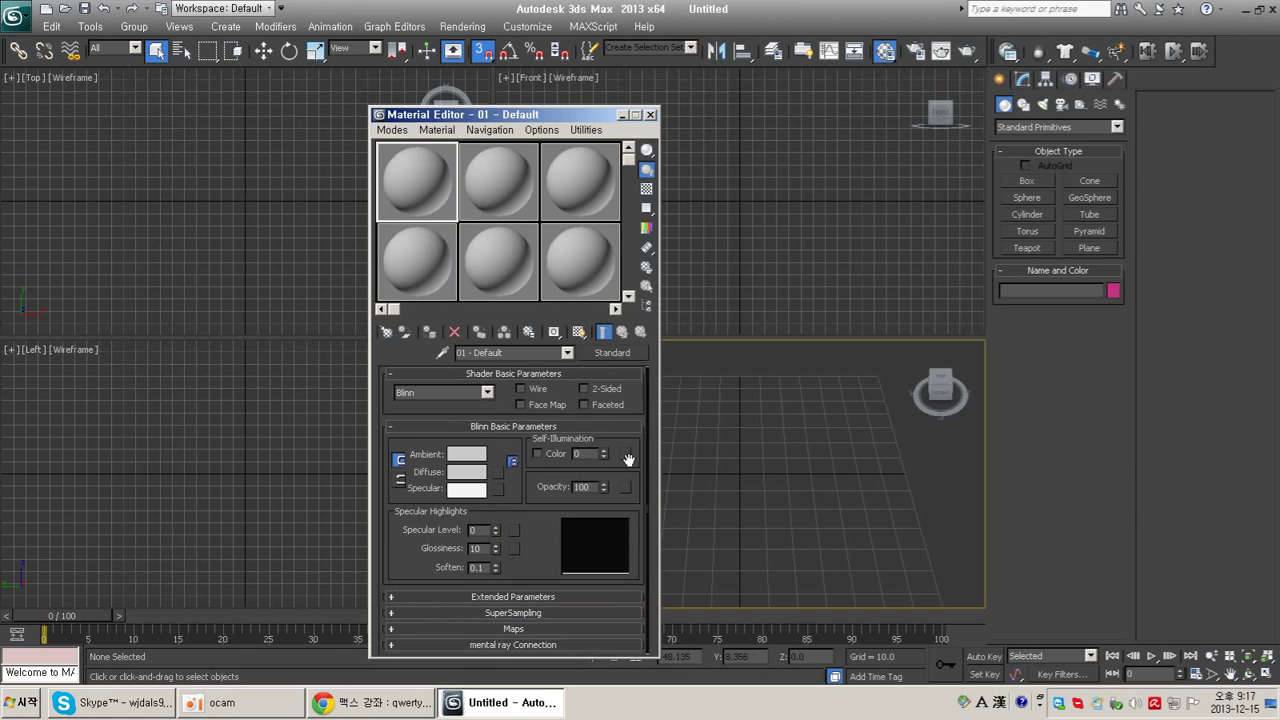
Step: Review the first material's map slots and the available material types without changing the material
click(527, 633)
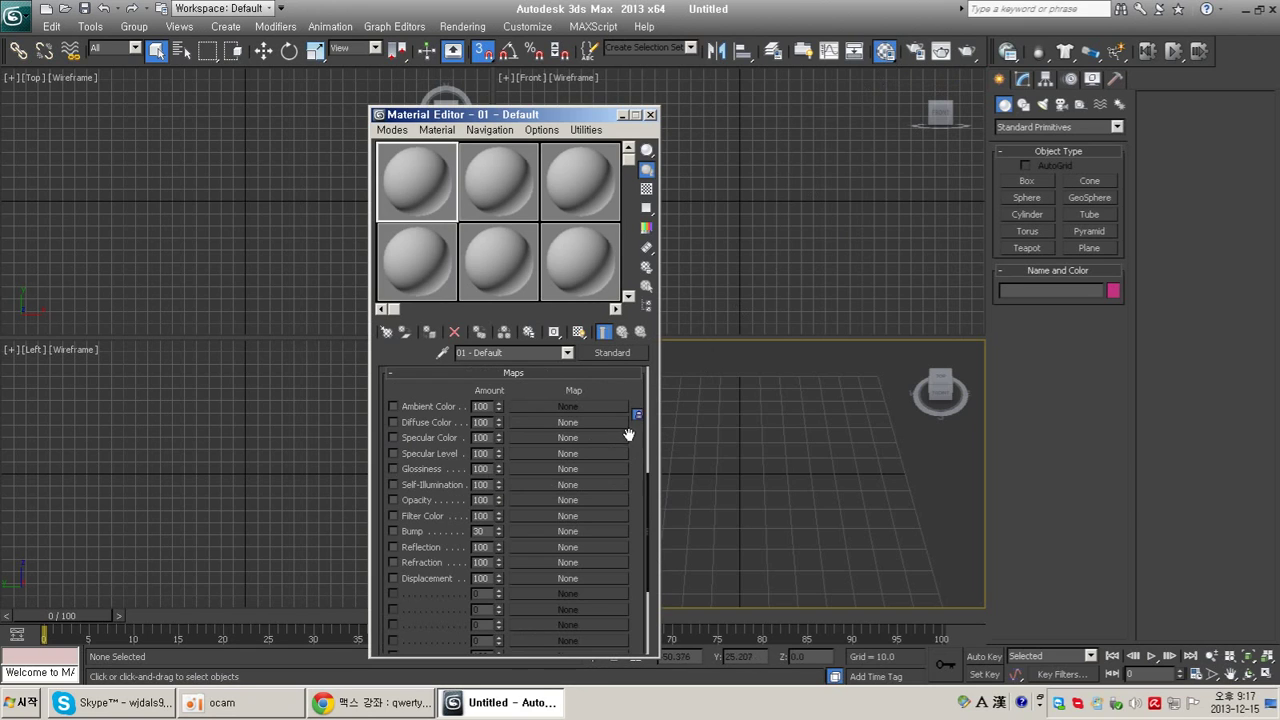
scroll(627, 439, up, 5)
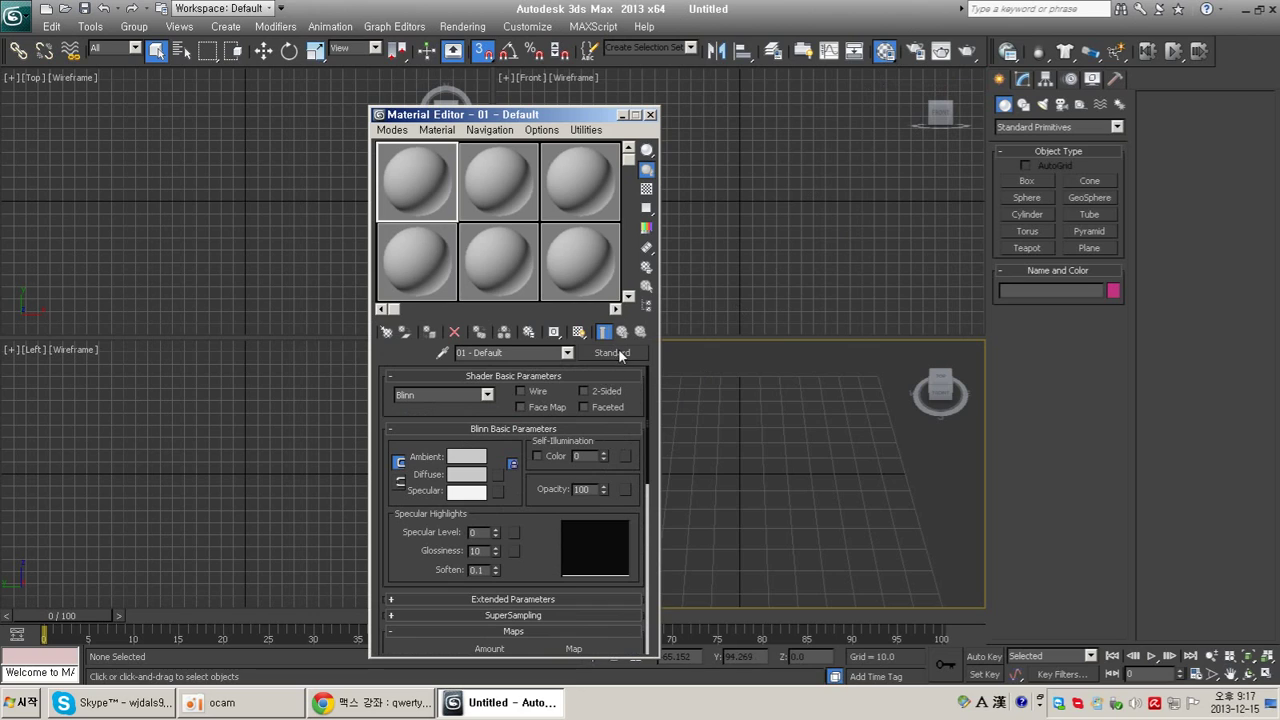
click(621, 354)
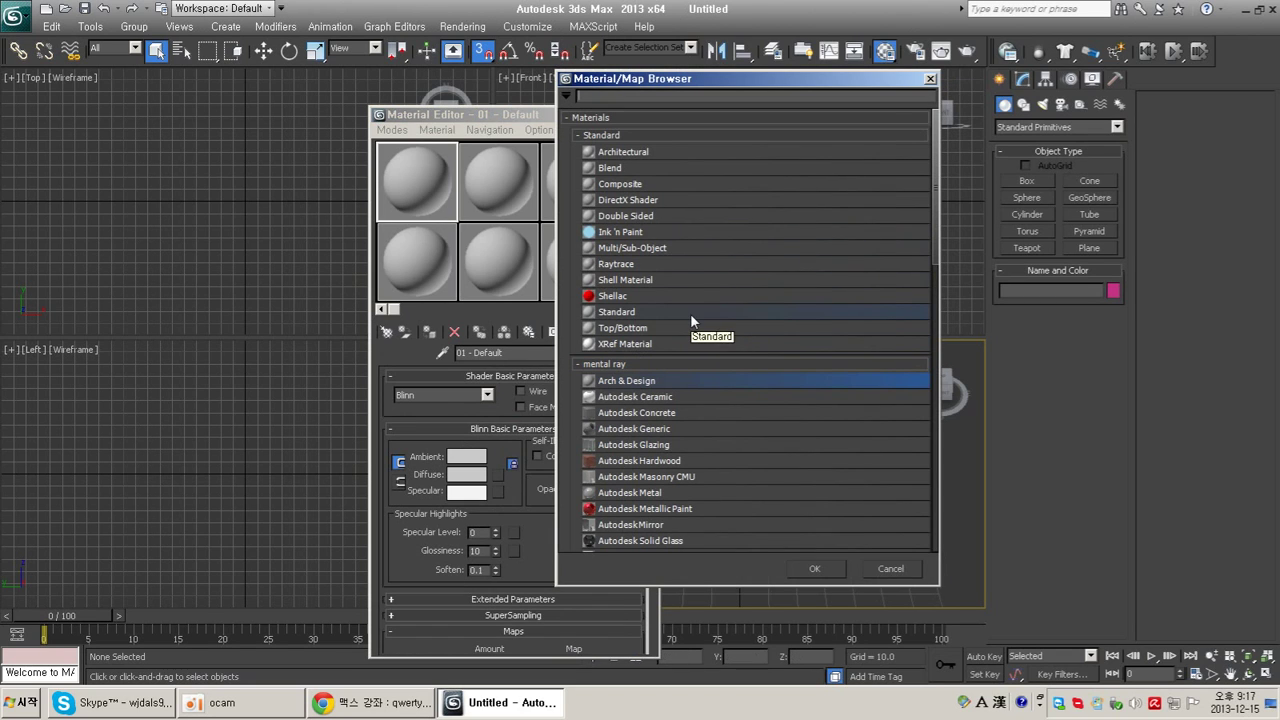
click(637, 313)
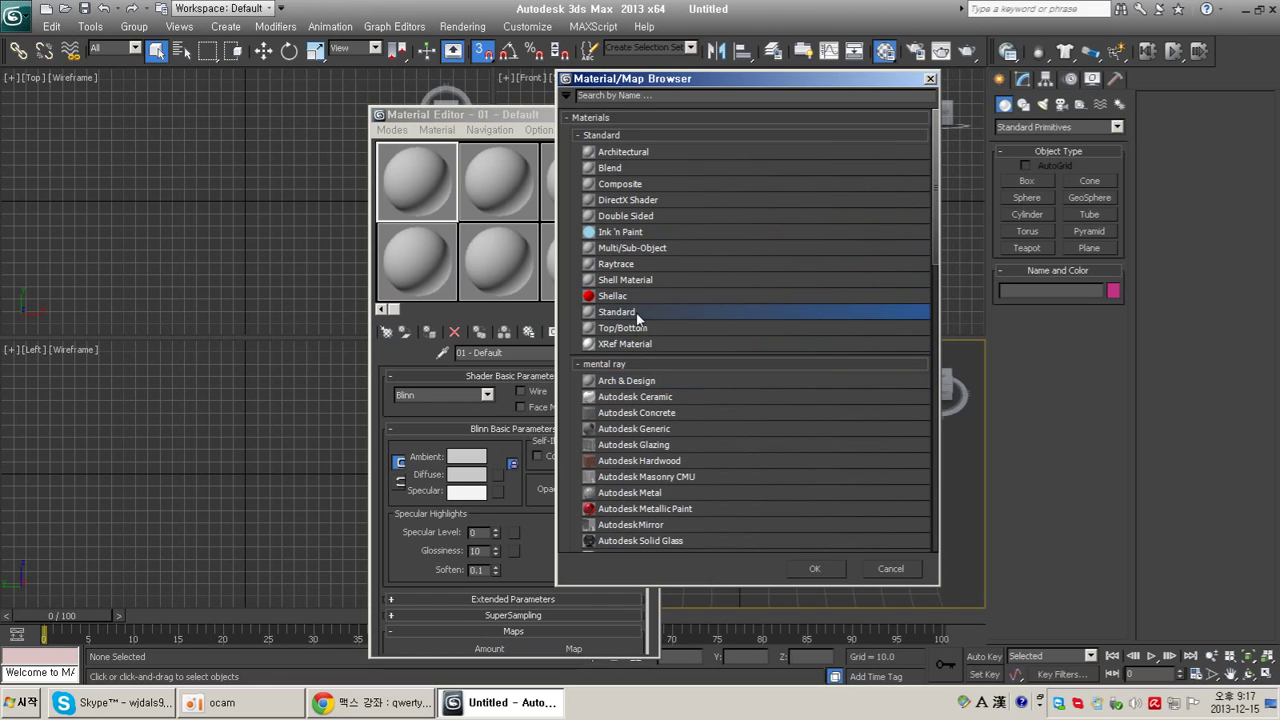
click(930, 79)
click(651, 114)
Step: Check the renderer assignments for production, material editor and ActiveShade in the render setup
click(915, 51)
scroll(514, 259, down, 5)
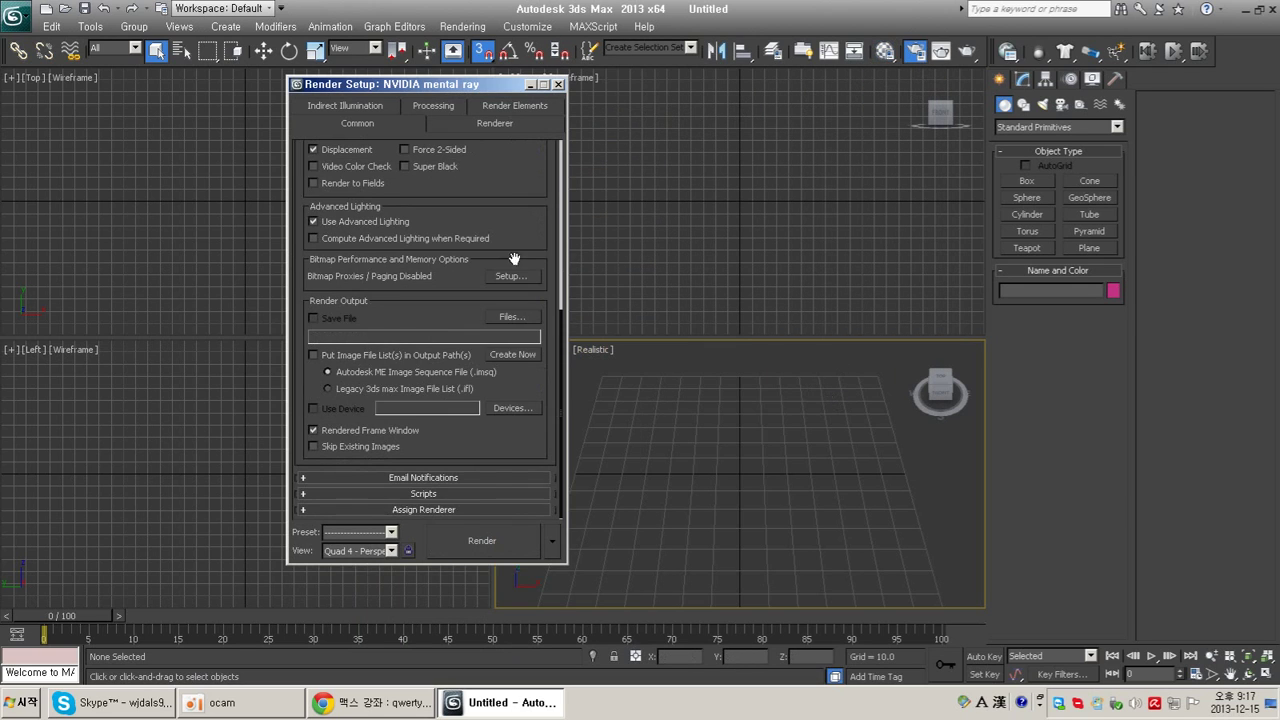
click(459, 508)
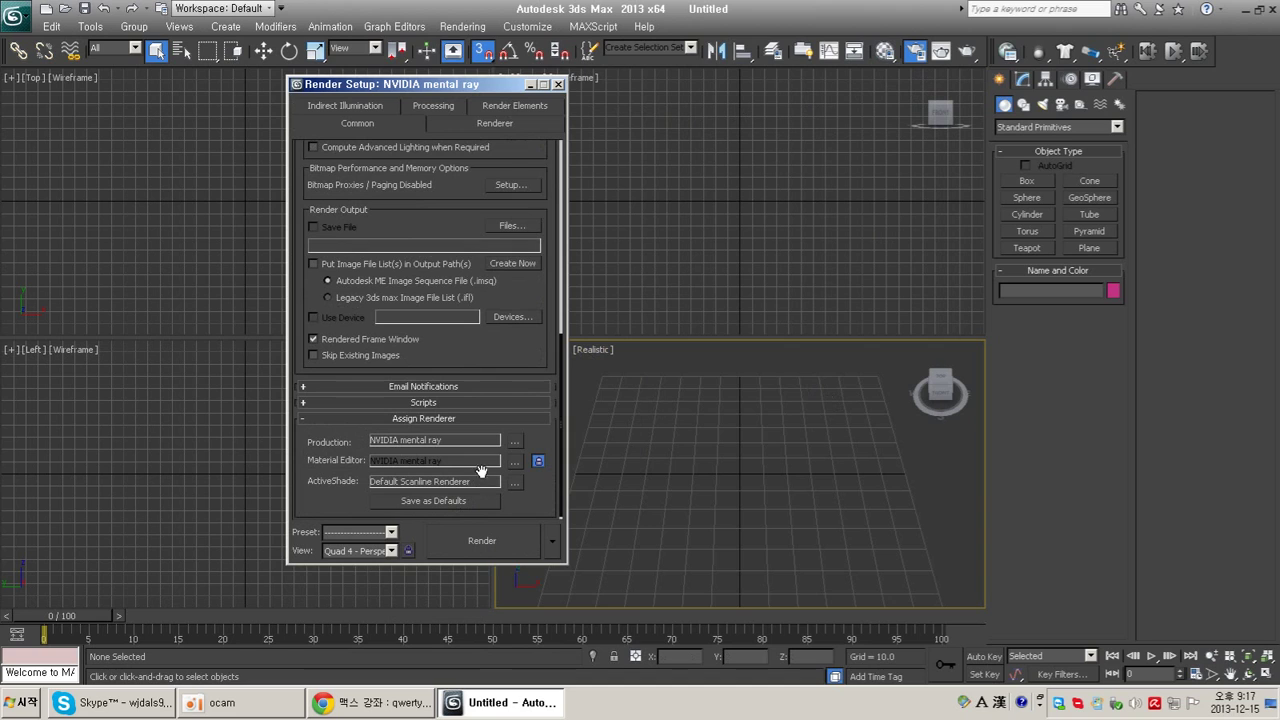
click(558, 84)
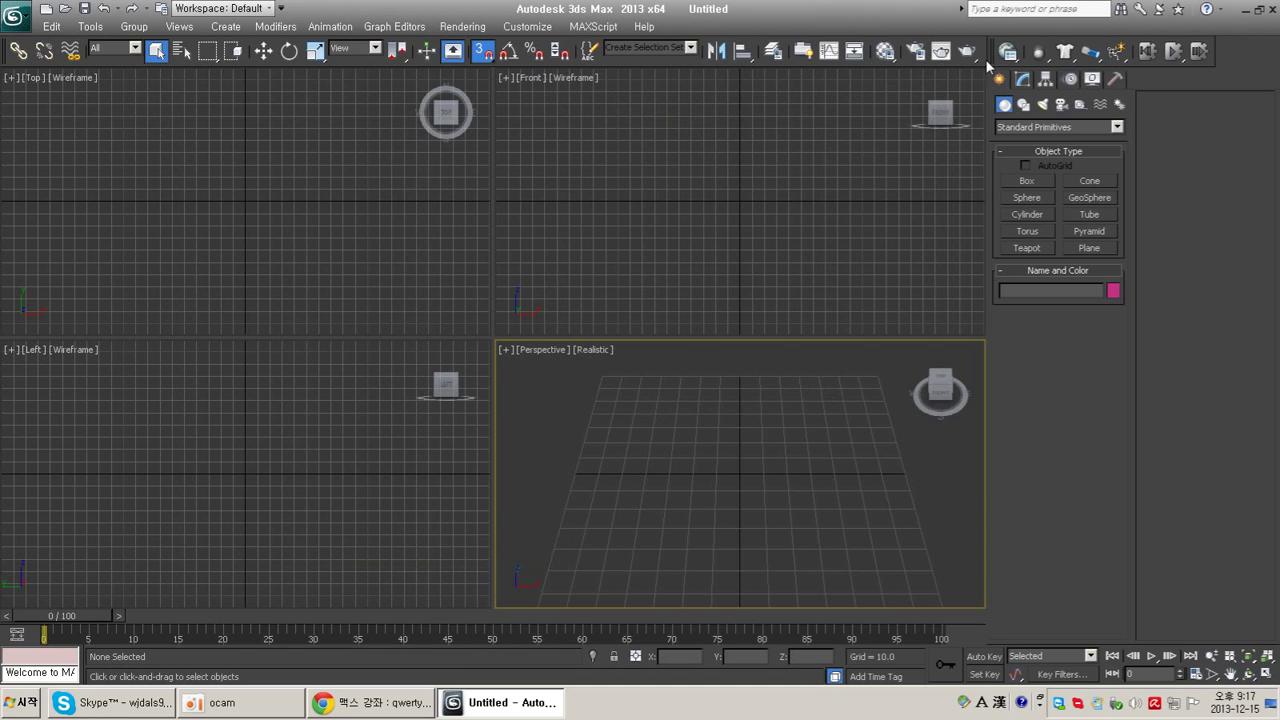
Step: Look over the Standard and mental ray material types offered for the first material slot
click(885, 51)
click(617, 354)
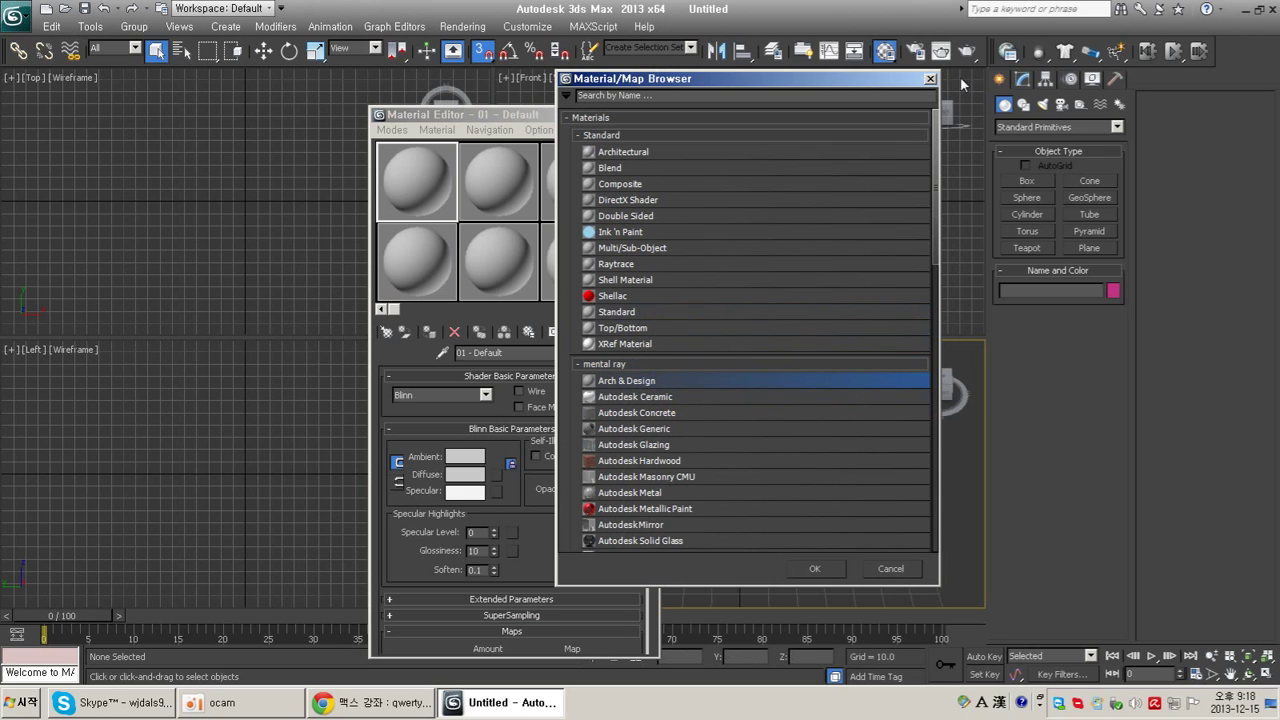
click(890, 568)
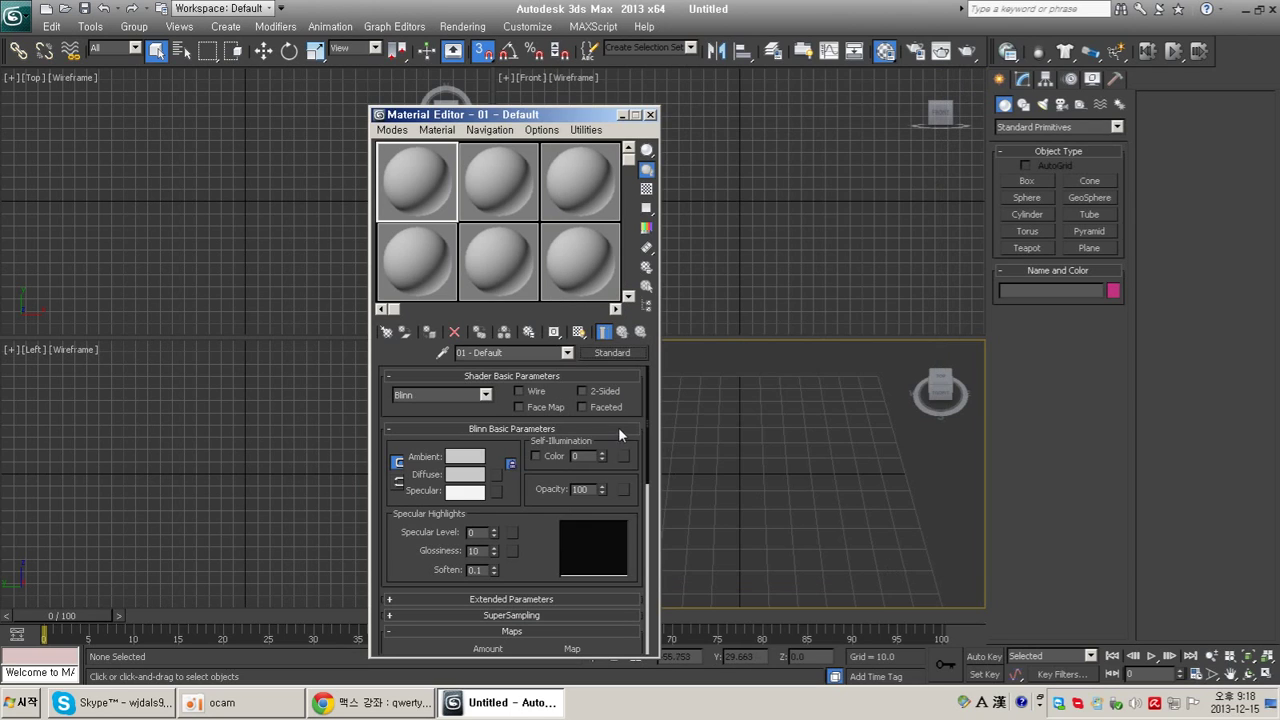
click(650, 117)
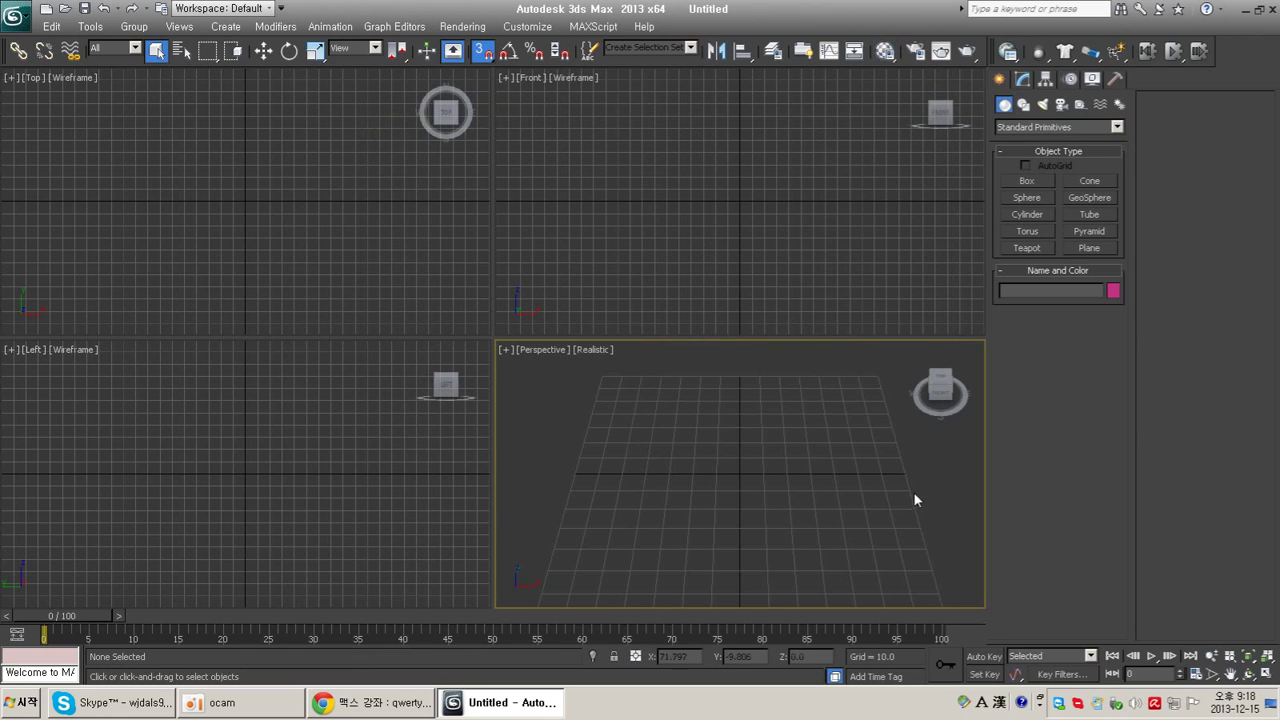
Step: Create a 20 × 20 × 20 box centred on the grid origin in a maximized perspective view
key(alt+w)
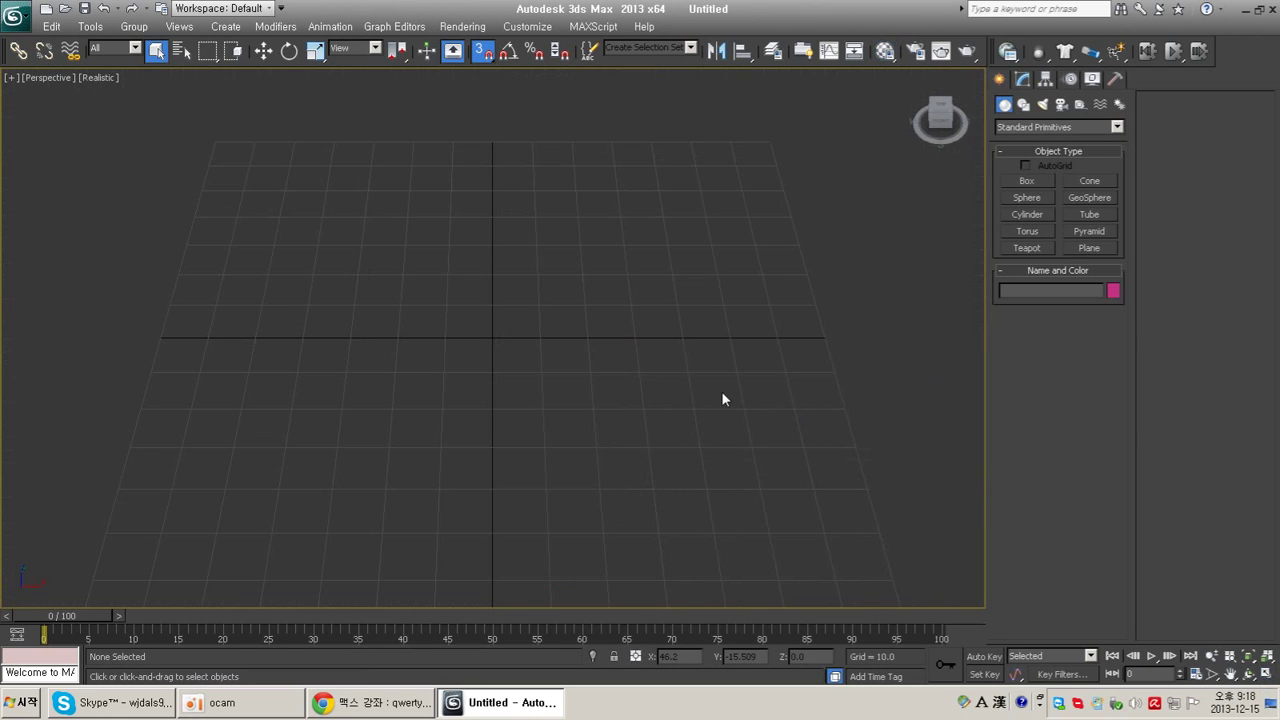
scroll(636, 360, up, 3)
click(1026, 180)
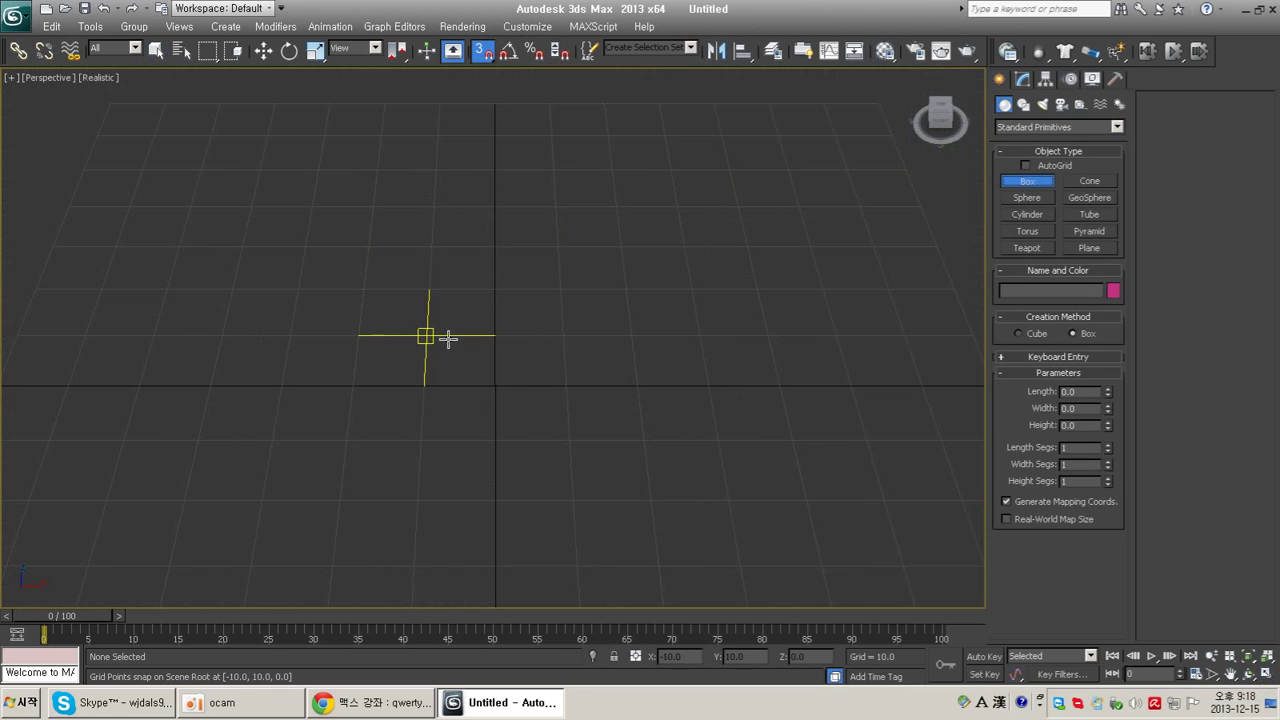
drag(426, 336, 566, 443)
click(583, 306)
click(1022, 80)
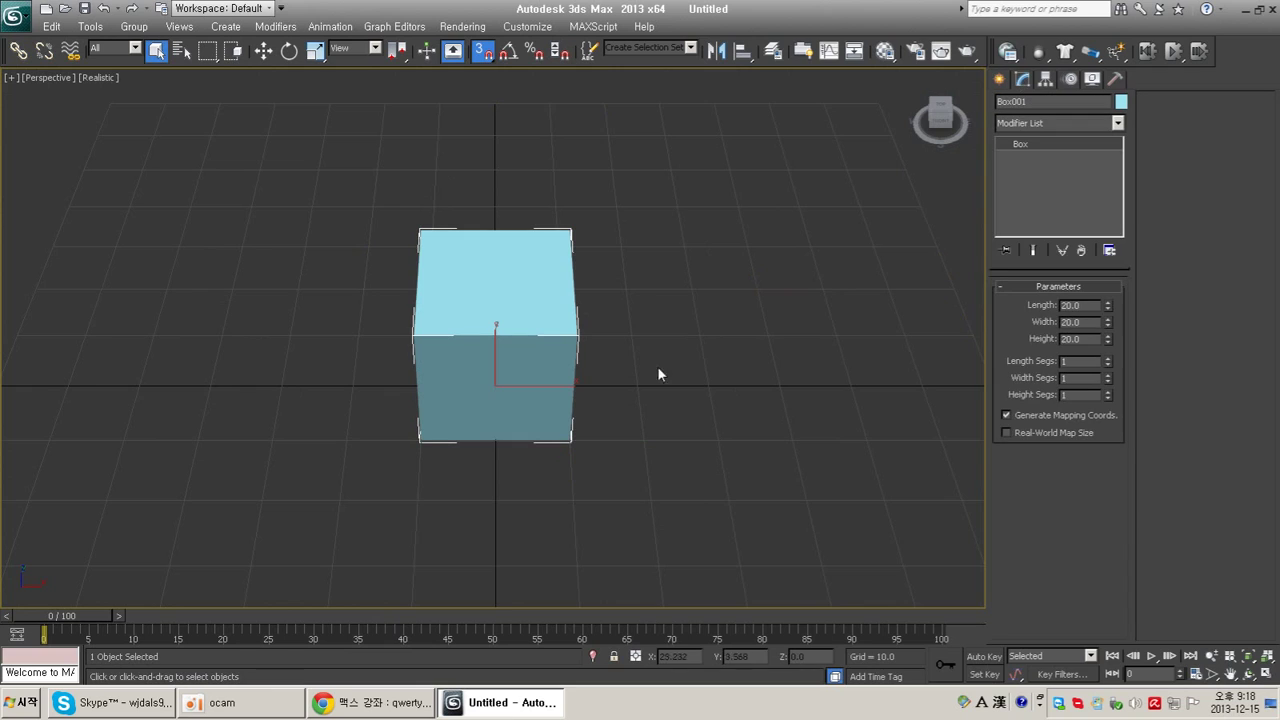
Step: Turn off snapping and hide the selection brackets around the box
middle_drag(672, 357, 684, 359)
key(s)
key(j)
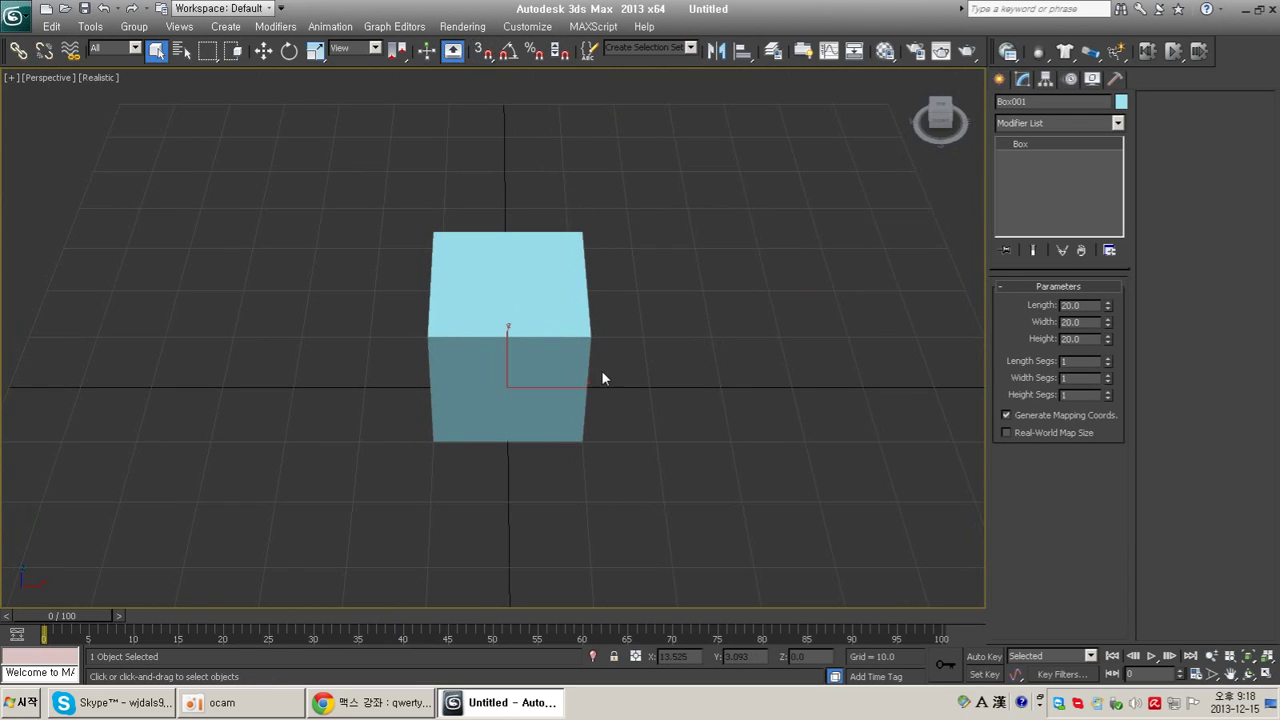
middle_drag(621, 370, 622, 378)
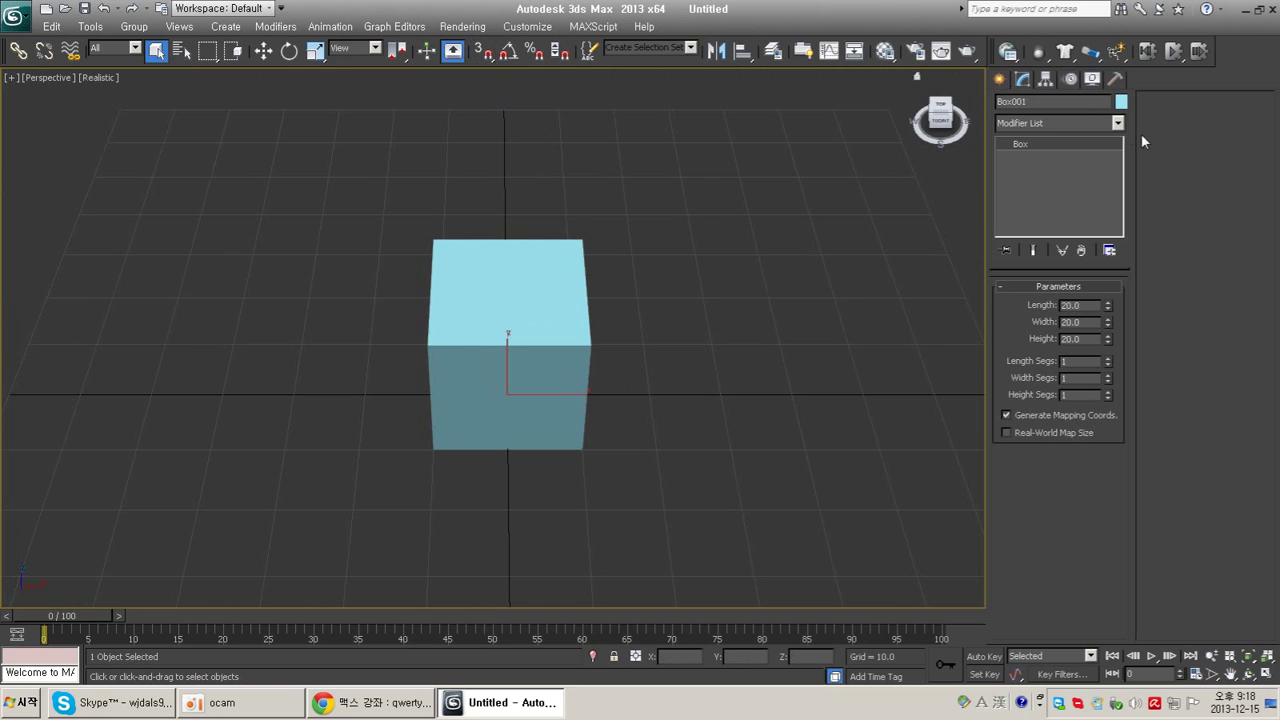
Step: Apply an Unwrap UVW modifier to the box and open its UV editor
click(1118, 123)
scroll(1093, 370, down, 20)
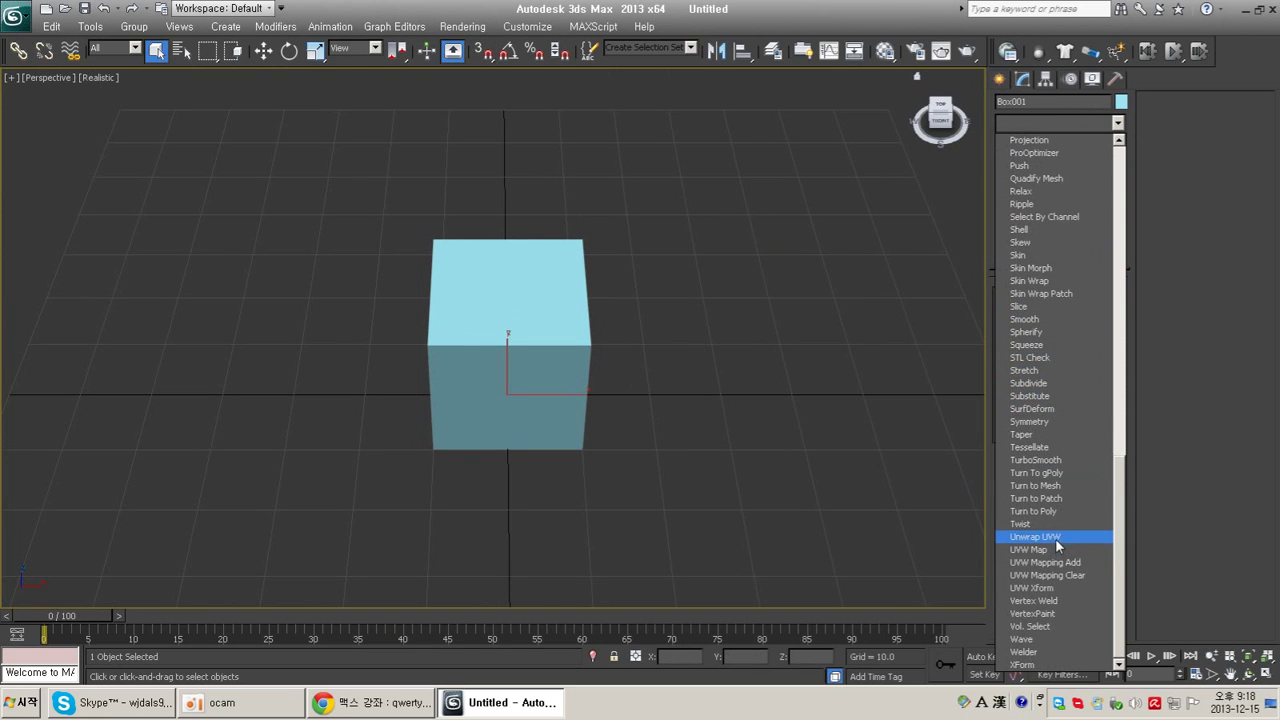
click(1055, 537)
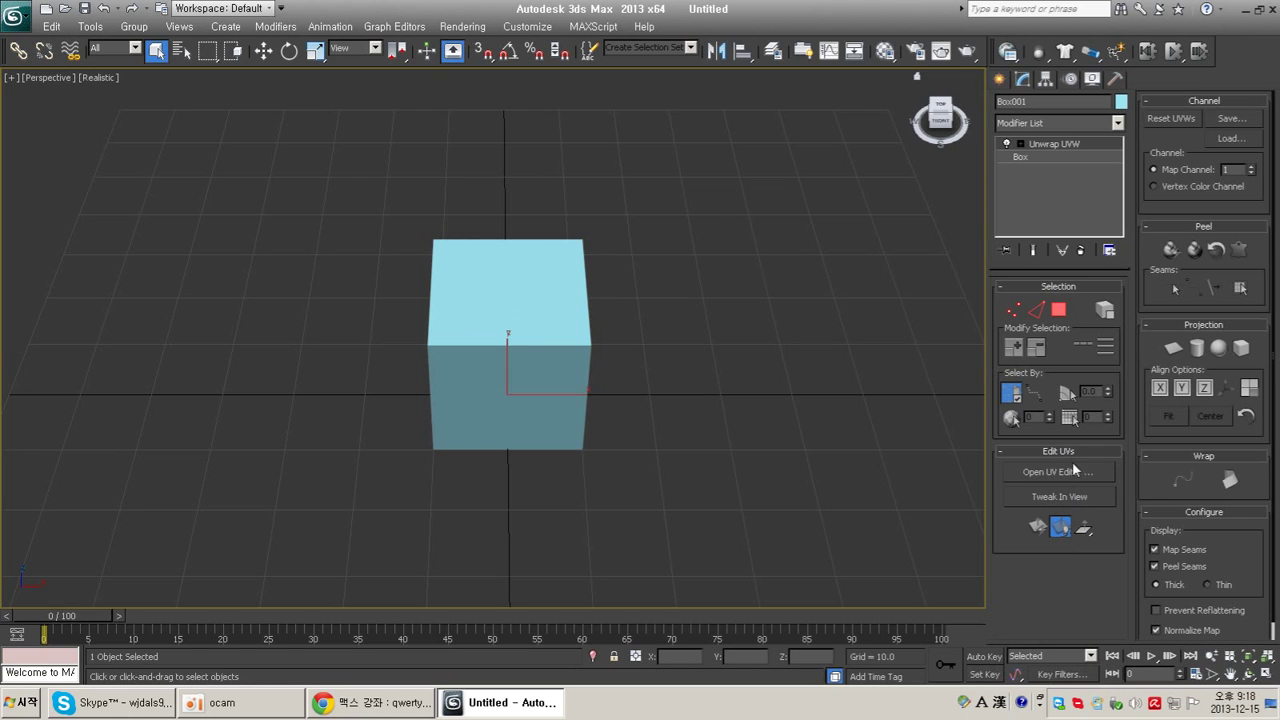
click(1075, 470)
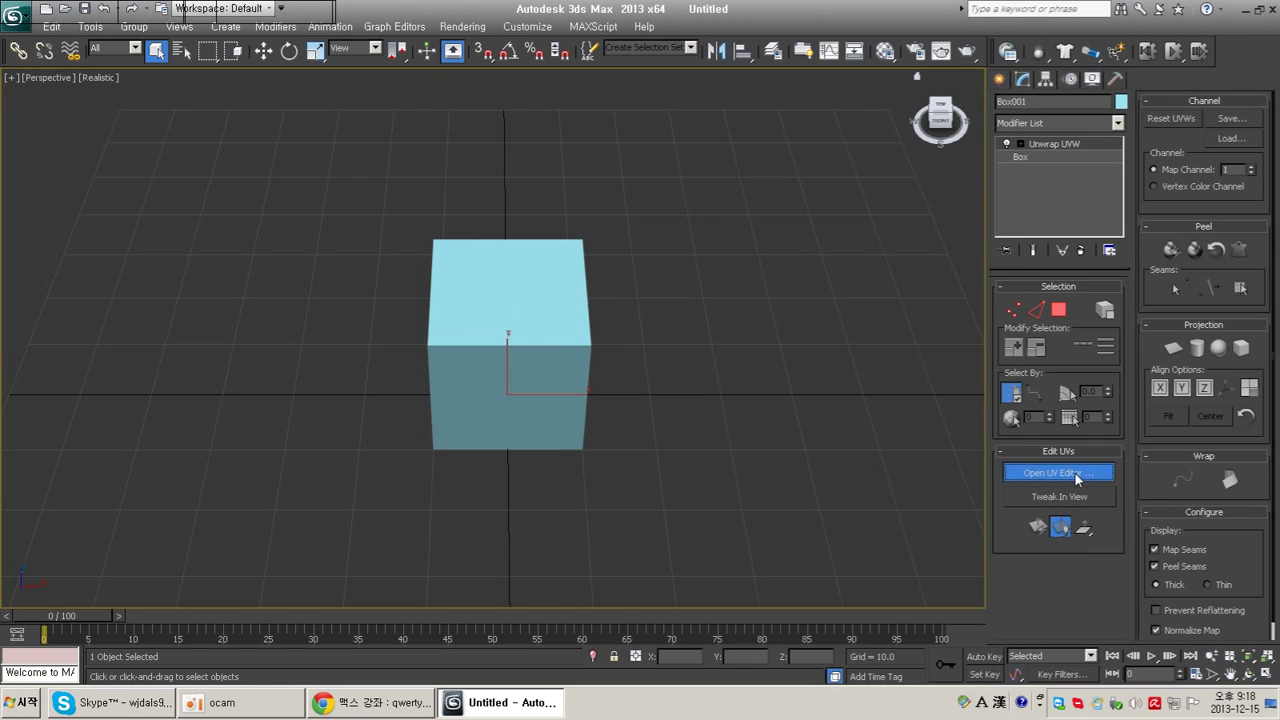
Step: Select the box's top face in polygon mode and enlarge the UV editor to use the full window height
middle_drag(631, 404, 845, 406)
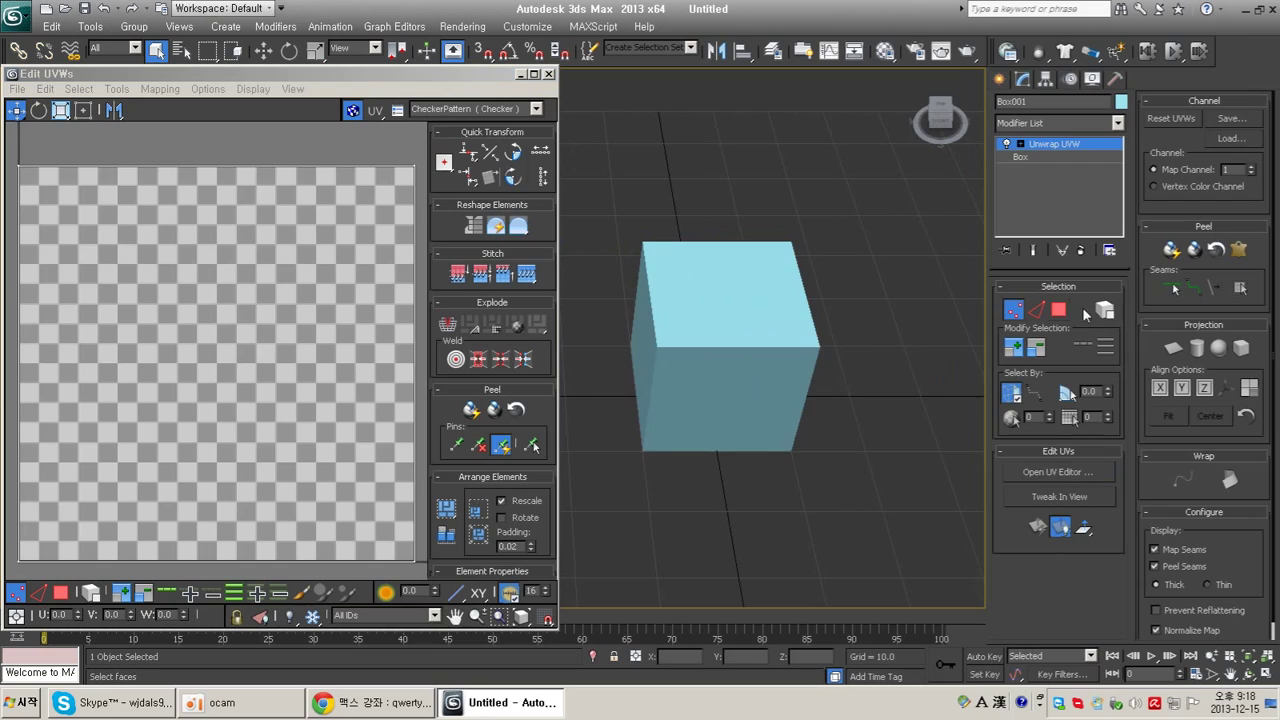
click(1059, 310)
click(726, 306)
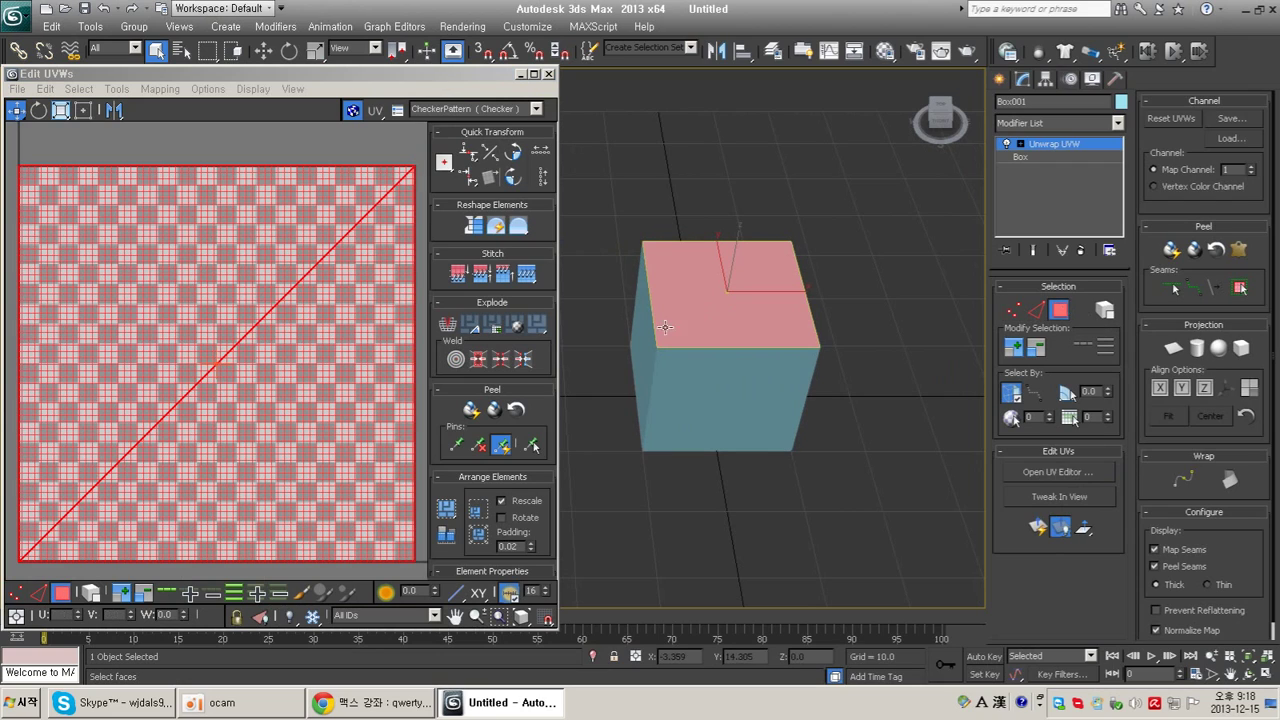
drag(6, 156, 57, 237)
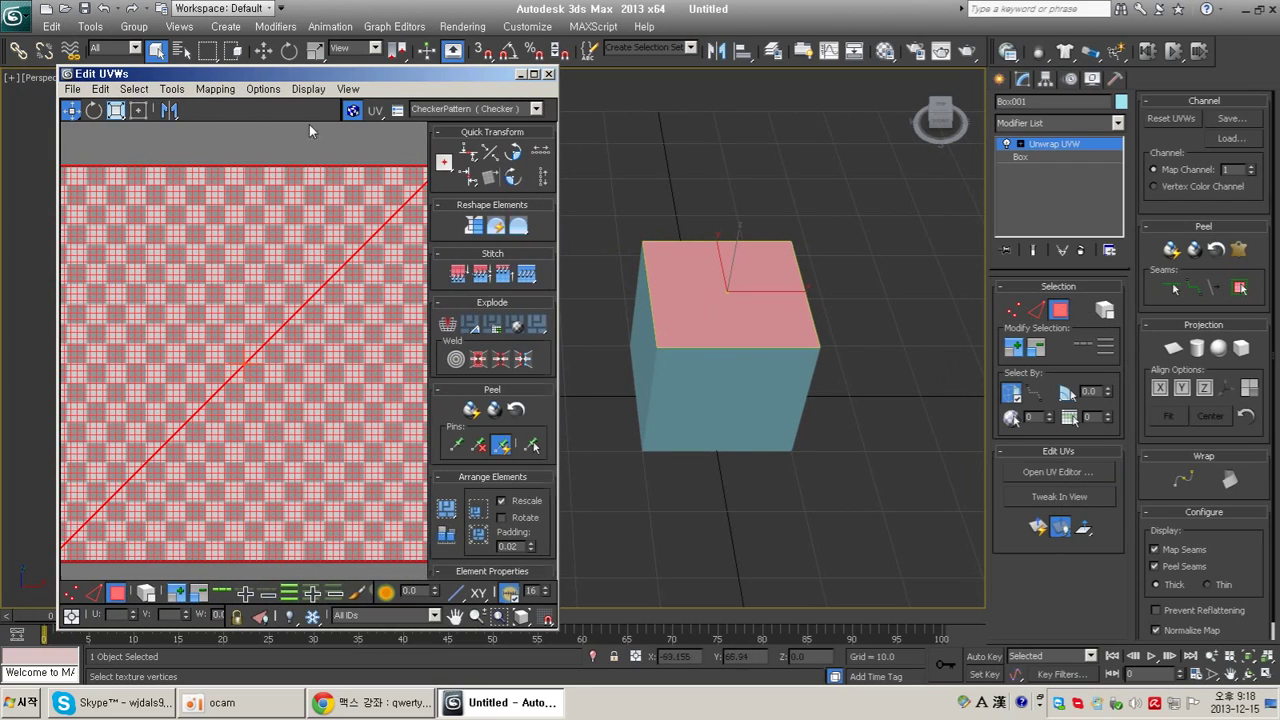
drag(340, 80, 557, 630)
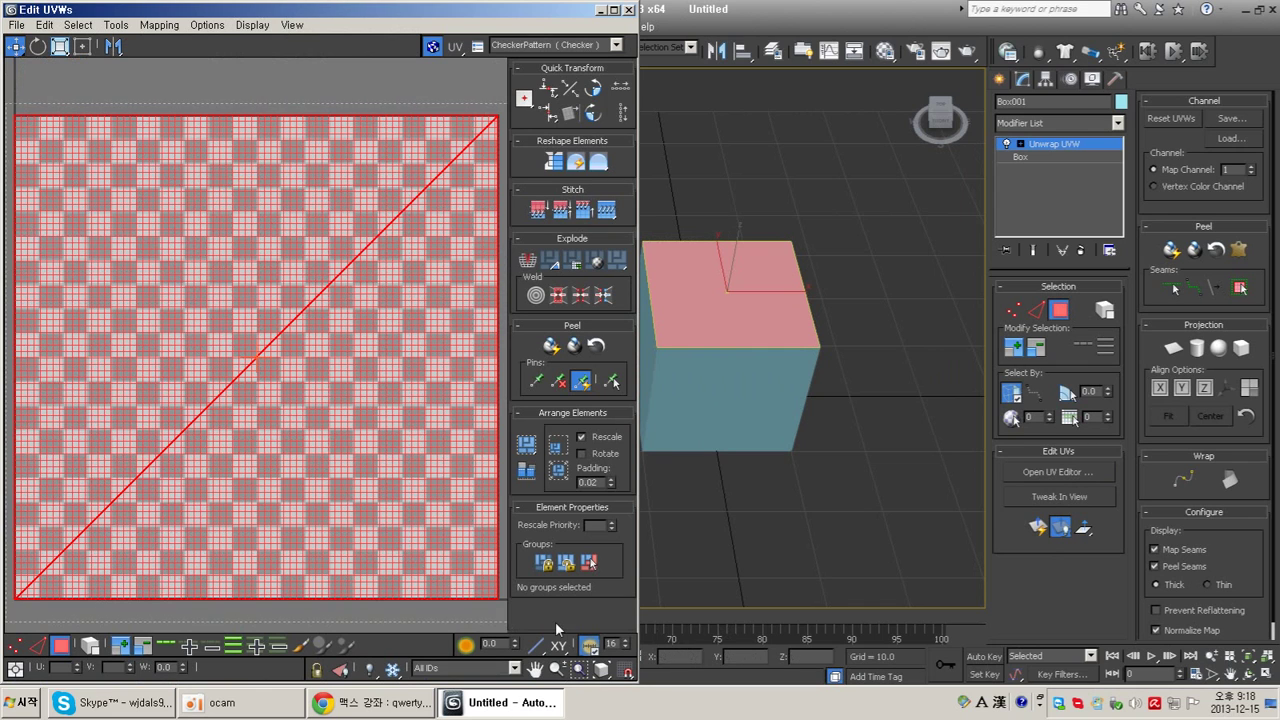
Step: Select all of the box's polygons and apply flatten mapping to separate them into individual UV squares
scroll(415, 466, down, 5)
middle_drag(330, 420, 288, 380)
middle_drag(878, 404, 889, 373)
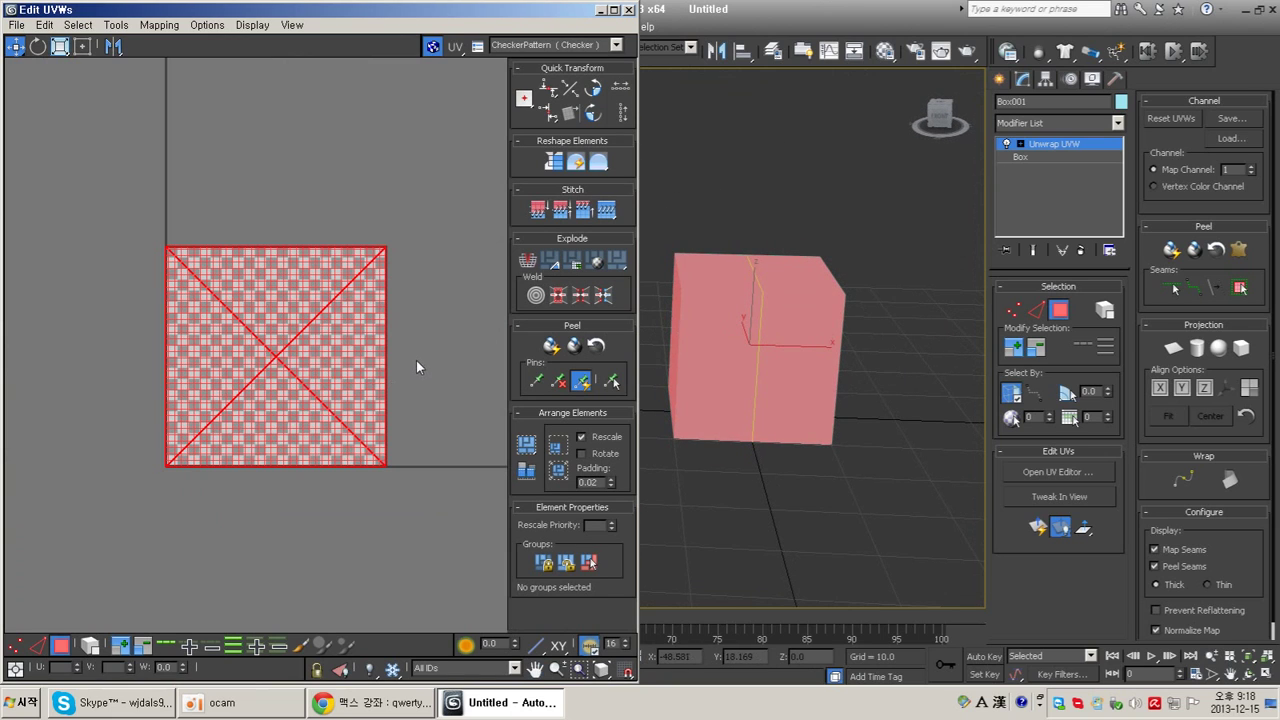
middle_drag(416, 360, 376, 367)
click(155, 26)
click(150, 40)
click(217, 105)
scroll(395, 322, up, 2)
middle_drag(379, 328, 403, 343)
scroll(340, 335, up, 1)
scroll(370, 343, down, 1)
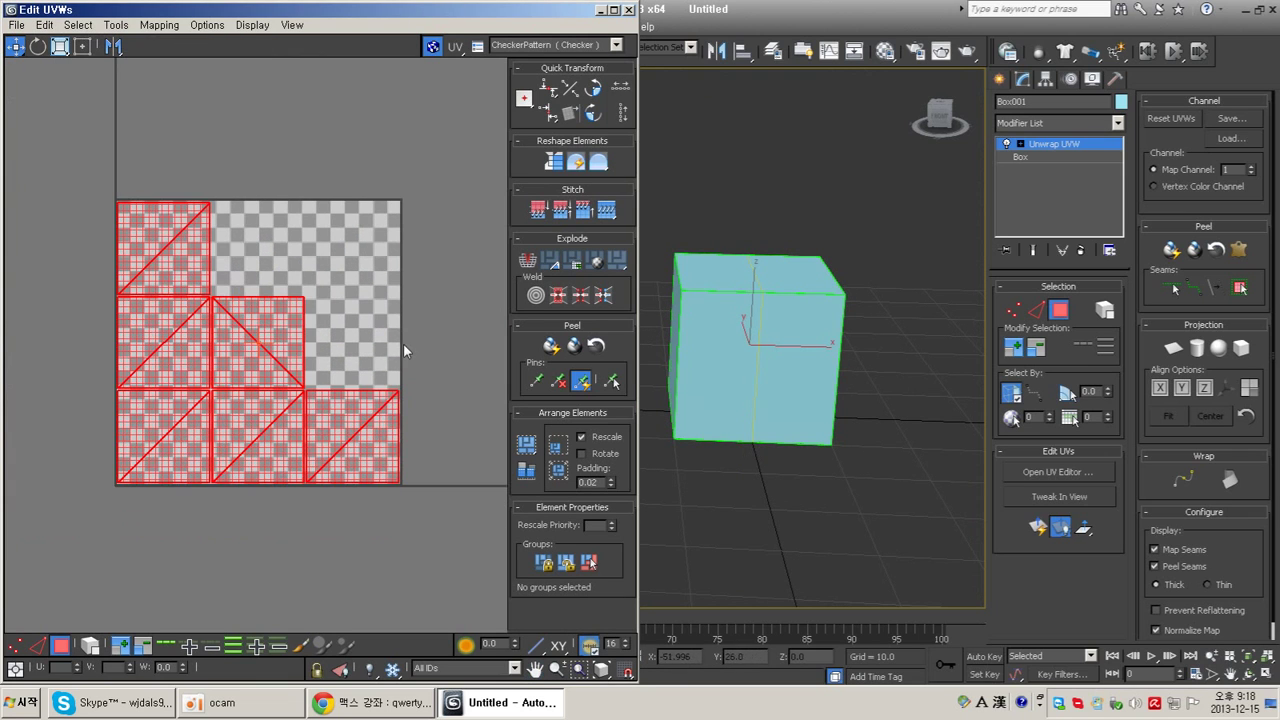
Step: Shift the whole UV layout slightly up, and move the three upper UV faces towards the space above the checker tile
mouse_move(252, 333)
mouse_down()
mouse_move(335, 236)
mouse_move(249, 343)
mouse_move(256, 323)
mouse_up()
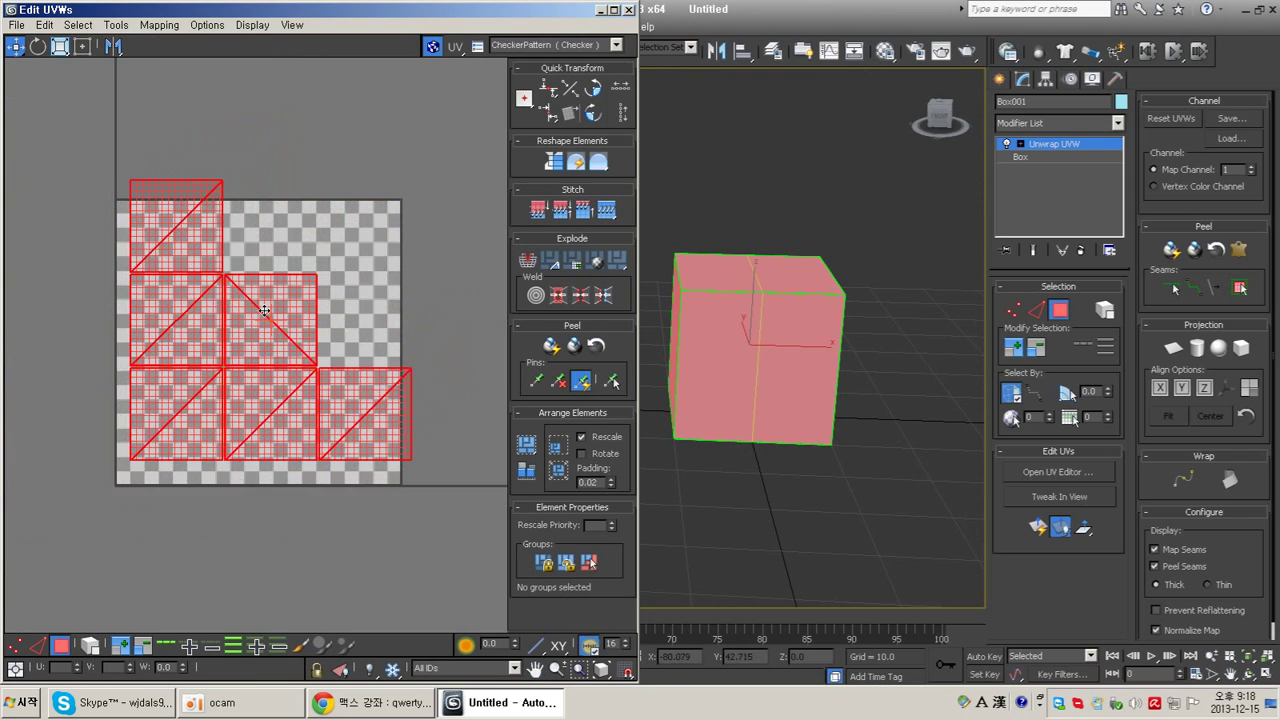
click(384, 297)
drag(339, 375, 71, 149)
drag(178, 235, 188, 110)
scroll(336, 278, down, 1)
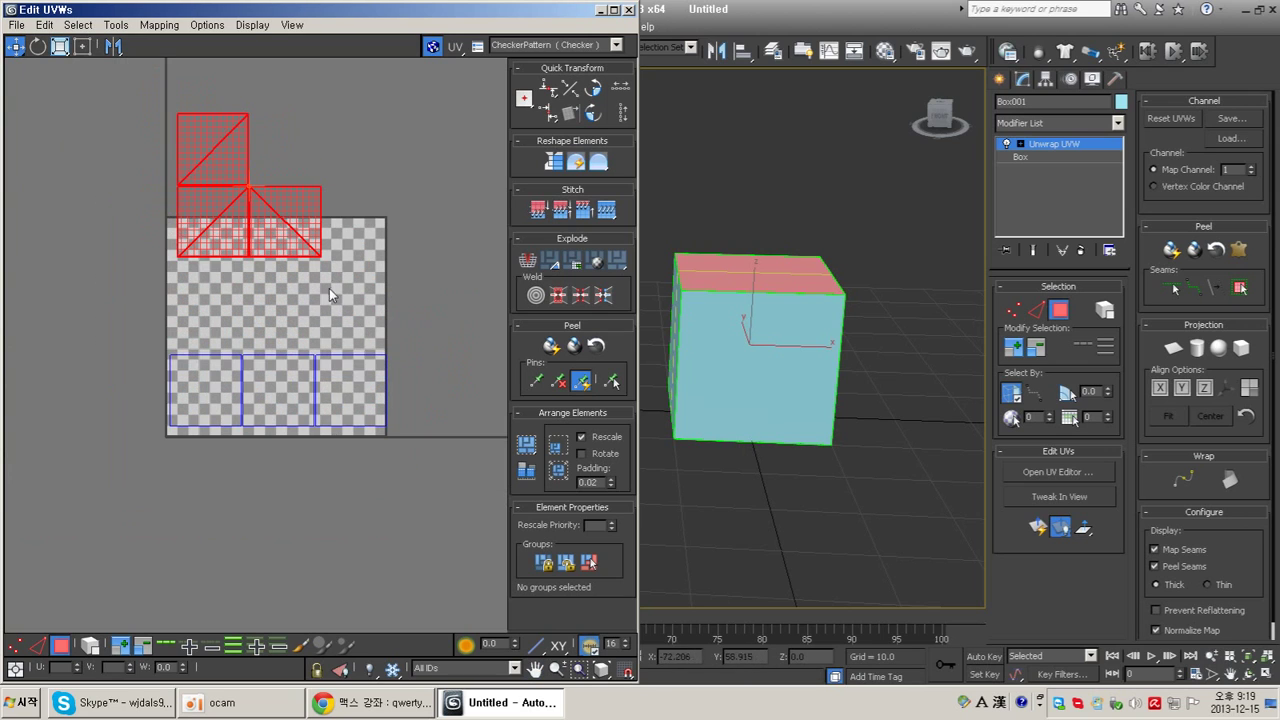
Step: Spread the UV faces apart, with two below the checker tile, two above it and the top face inside its upper middle
drag(388, 448, 289, 478)
alt+drag(232, 532, 343, 402)
drag(357, 477, 186, 464)
middle_drag(363, 297, 377, 340)
drag(289, 188, 289, 188)
drag(315, 258, 411, 178)
mouse_move(282, 306)
mouse_down()
mouse_move(161, 243)
mouse_move(308, 166)
mouse_move(310, 327)
mouse_move(303, 311)
mouse_up()
Step: Place the front face's UV square in the middle of the checker tile and align the top face's square directly above it
click(763, 274)
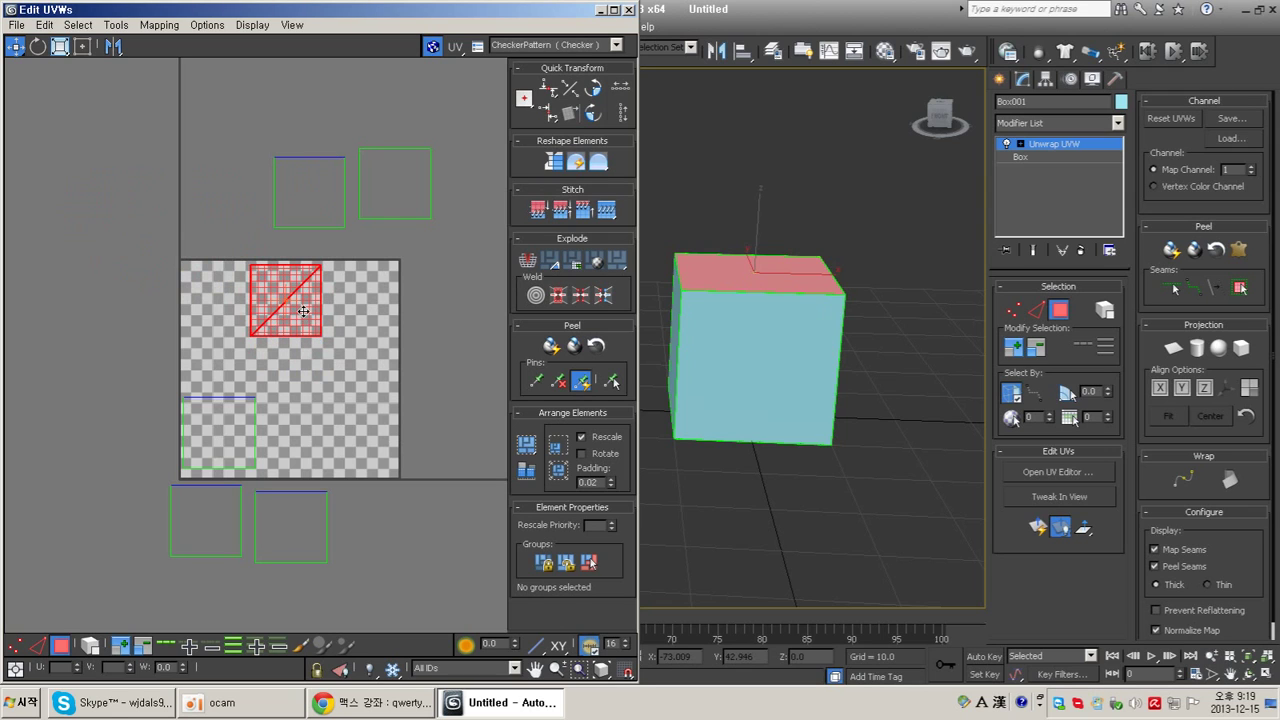
click(763, 342)
drag(297, 537, 323, 401)
scroll(336, 358, up, 4)
click(262, 218)
drag(262, 218, 341, 236)
click(361, 379)
drag(374, 436, 347, 404)
click(347, 263)
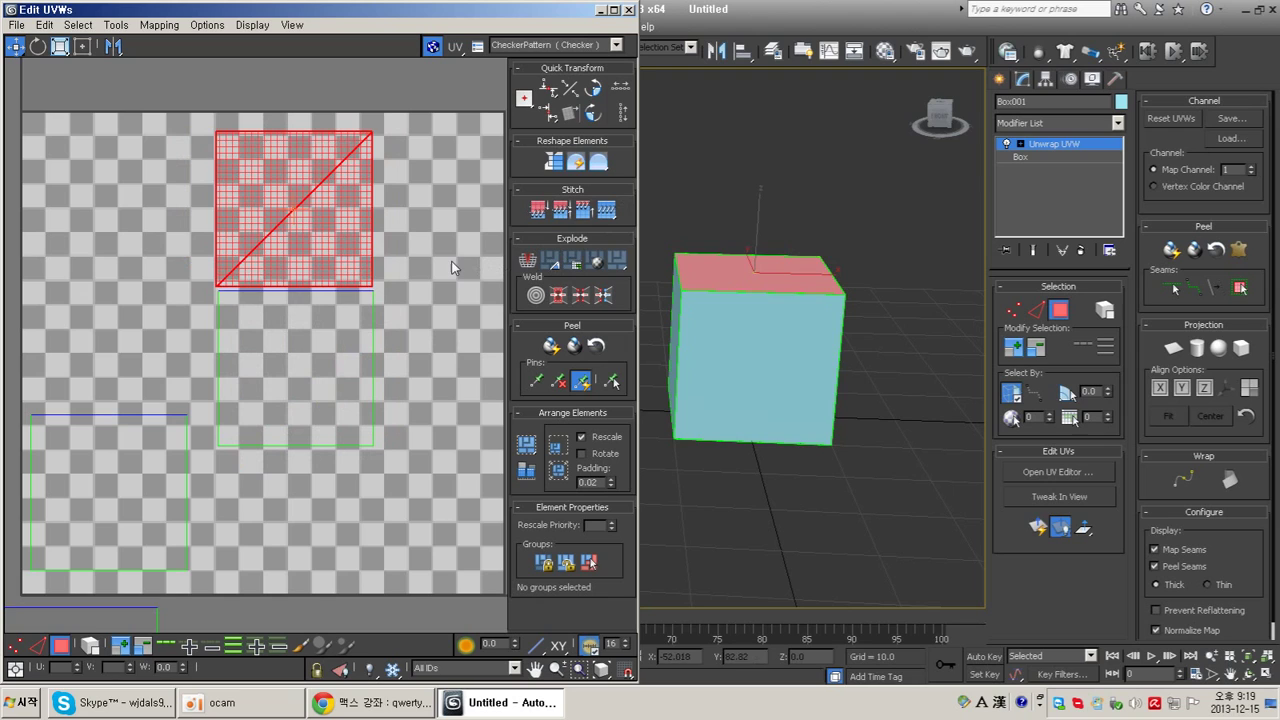
Step: Join the top and front UV faces along their shared edge with Stitch Custom
key(2)
click(288, 288)
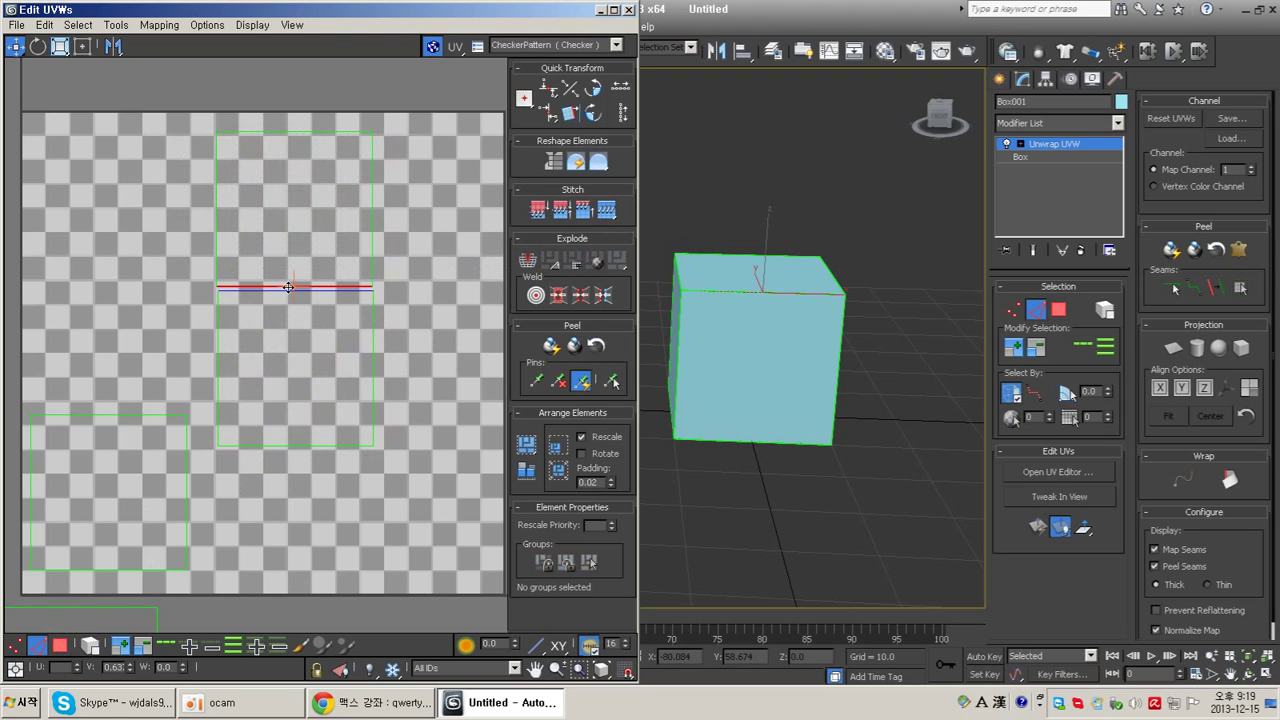
scroll(360, 320, up, 5)
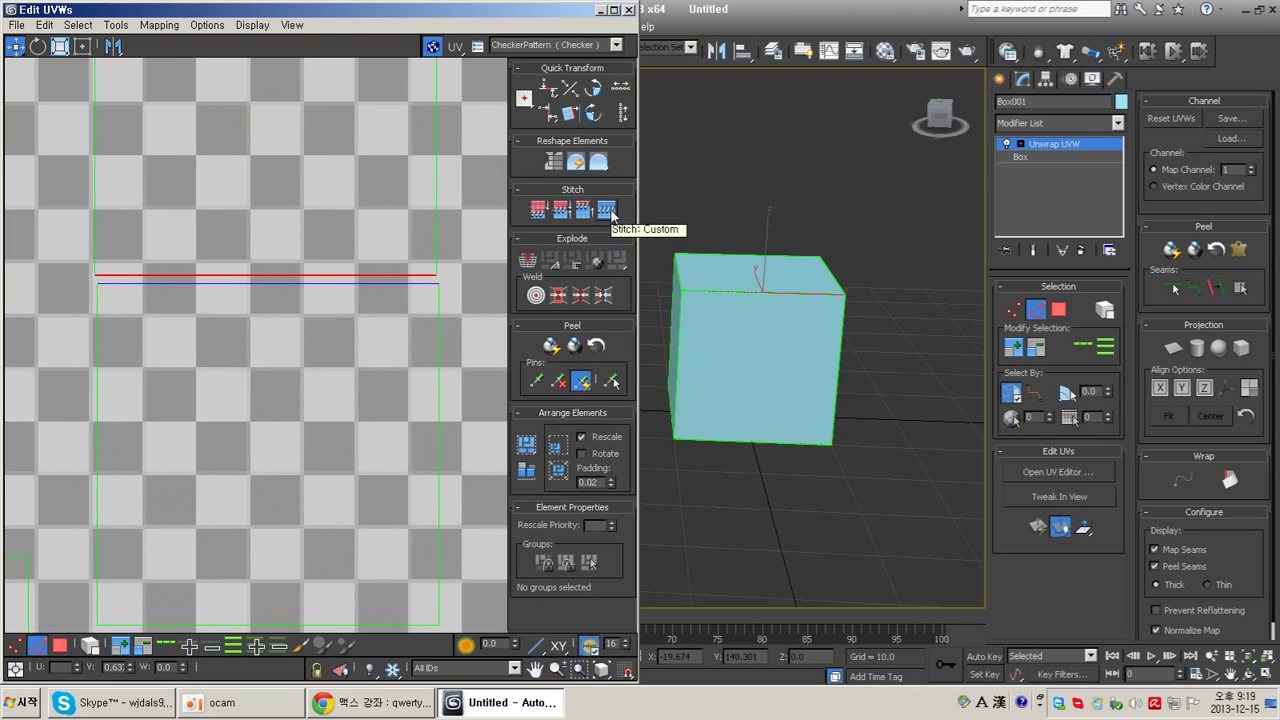
click(607, 211)
scroll(349, 384, down, 3)
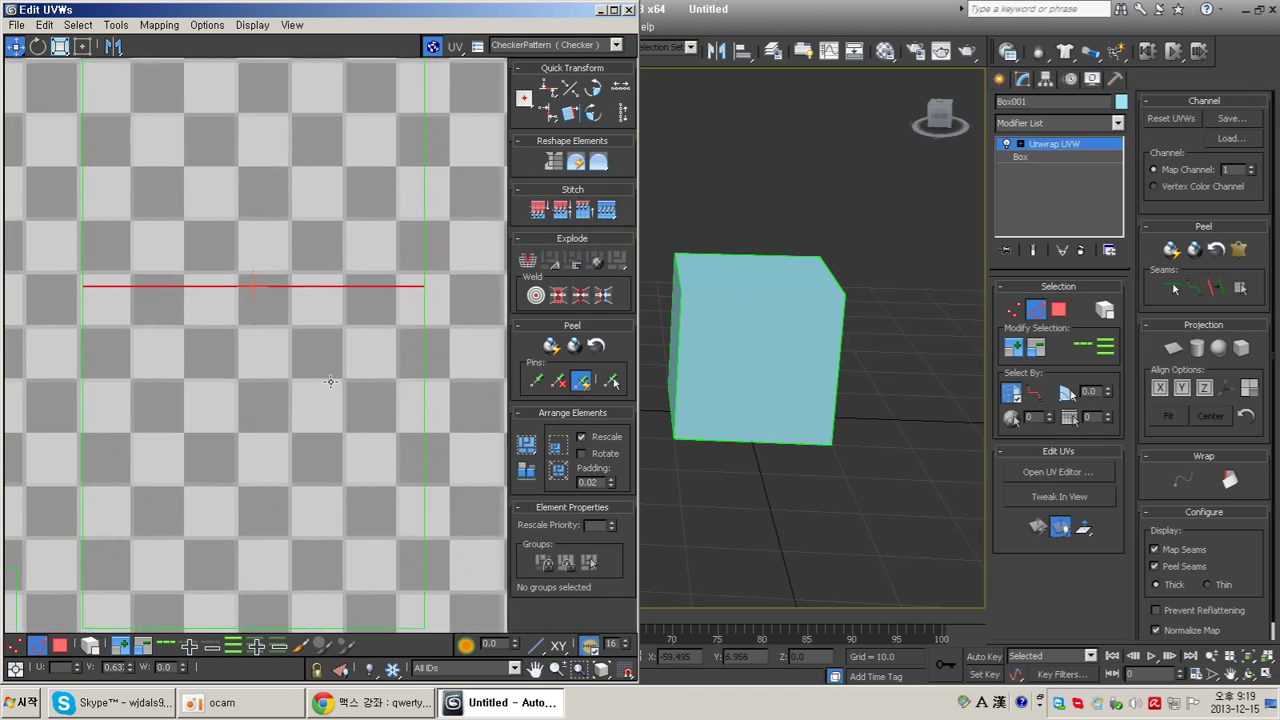
scroll(349, 395, down, 2)
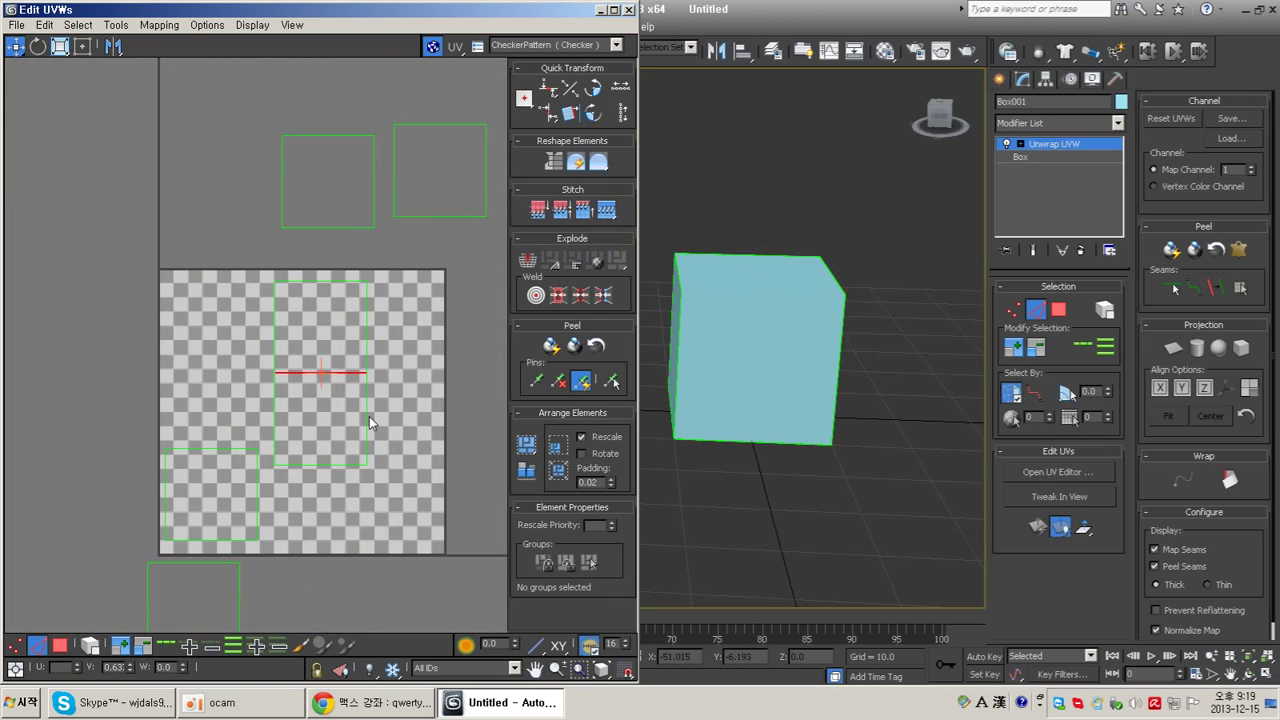
Step: Stitch the adjoining faces onto the front face's right, left and bottom UV edges with Stitch Custom
click(367, 418)
mouse_move(848, 432)
middle_down()
mouse_move(808, 428)
mouse_move(768, 391)
mouse_move(828, 428)
middle_up()
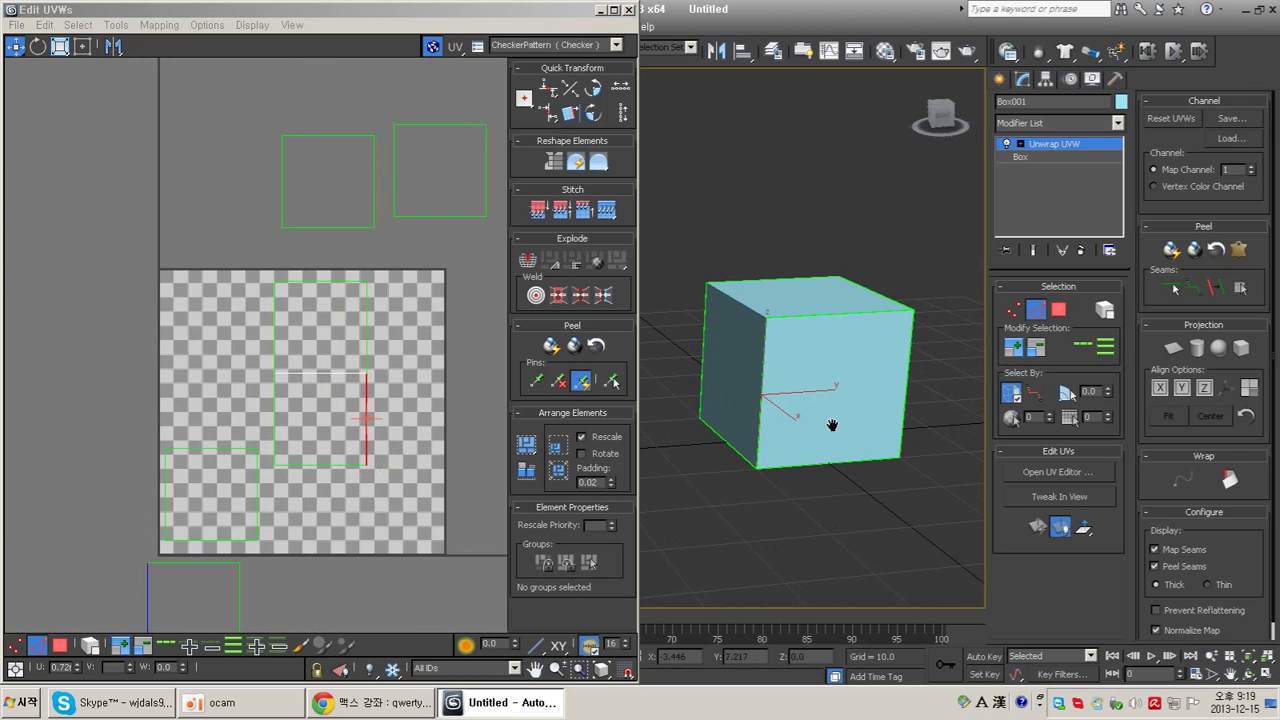
scroll(344, 448, up, 2)
middle_drag(344, 448, 360, 367)
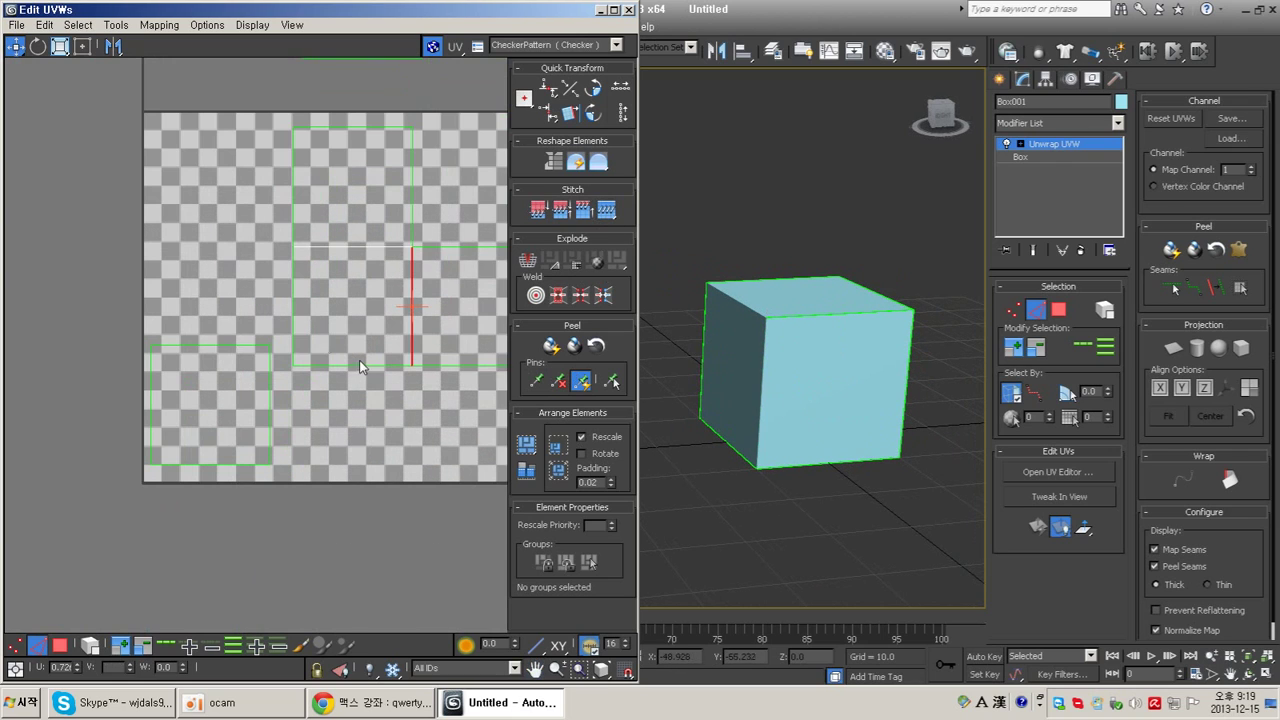
click(293, 310)
click(605, 209)
click(363, 367)
click(605, 209)
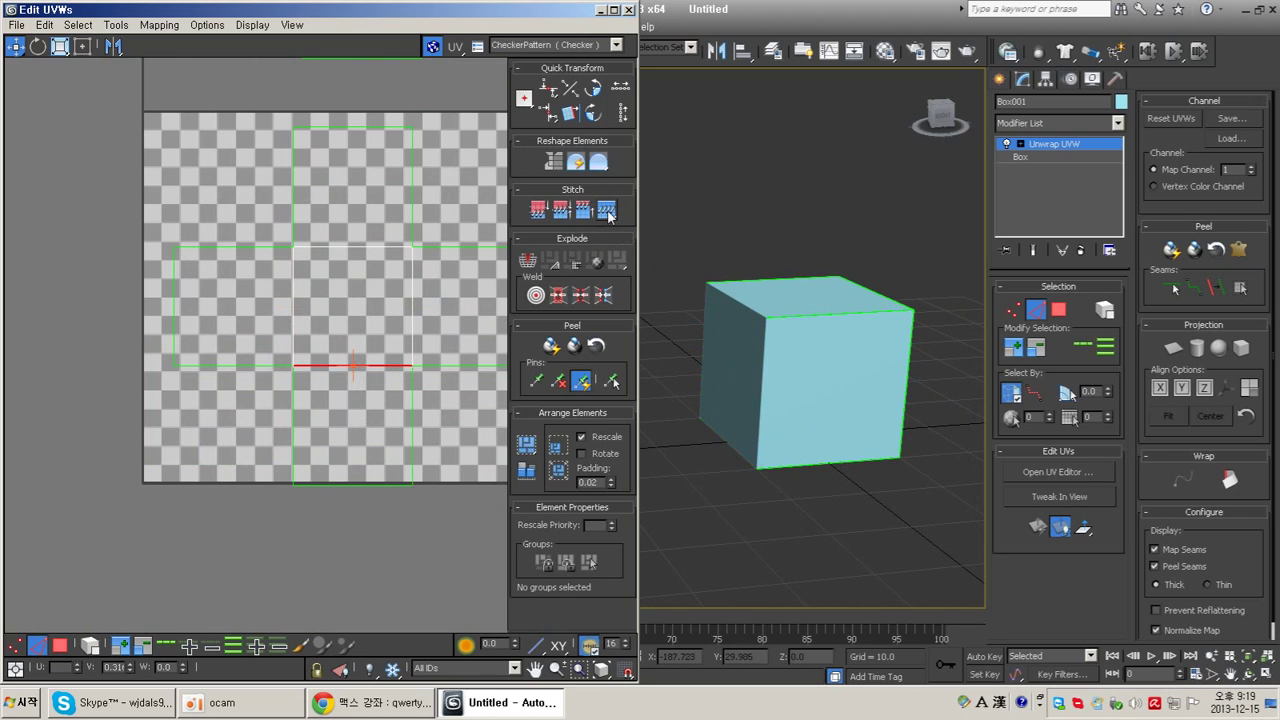
Step: Stitch the remaining face onto the bottom edge of the lower UV face with Stitch Custom
click(346, 485)
click(607, 211)
scroll(255, 424, down, 2)
Step: Select all the UV faces and shift the whole cross over the checker tile, with its arms within the tile's width
click(60, 645)
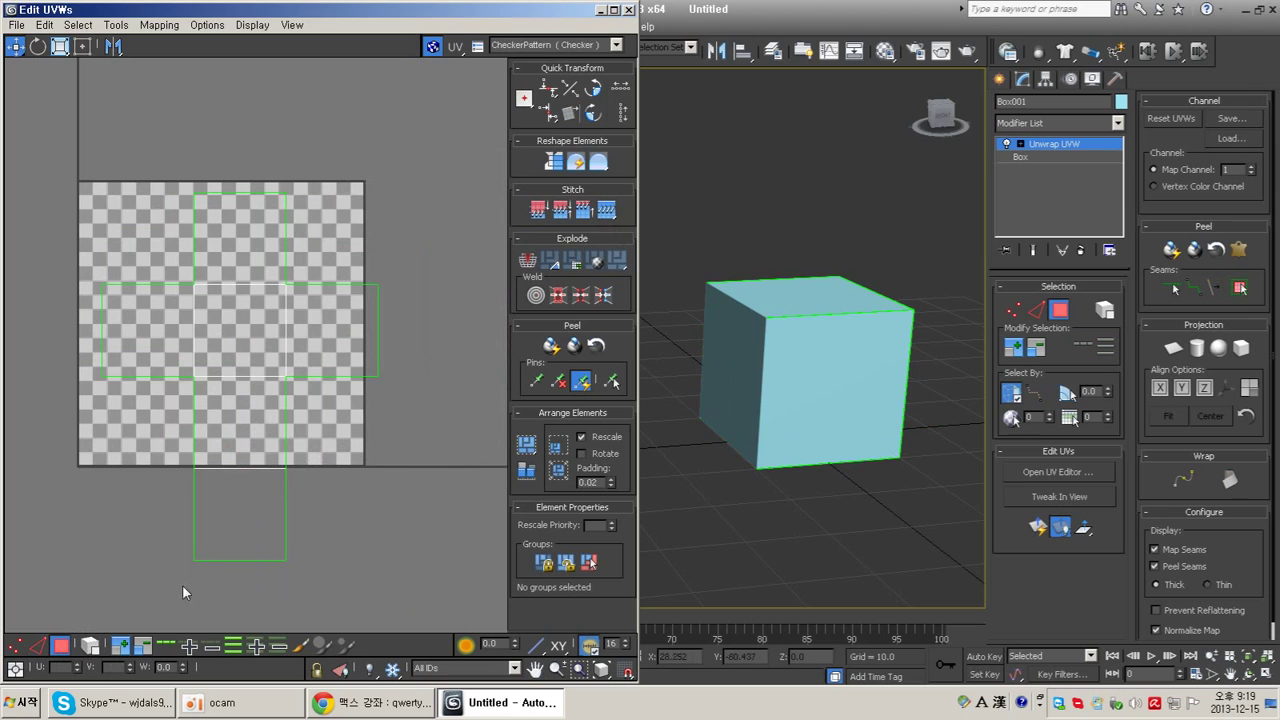
drag(368, 551, 270, 530)
drag(330, 330, 295, 273)
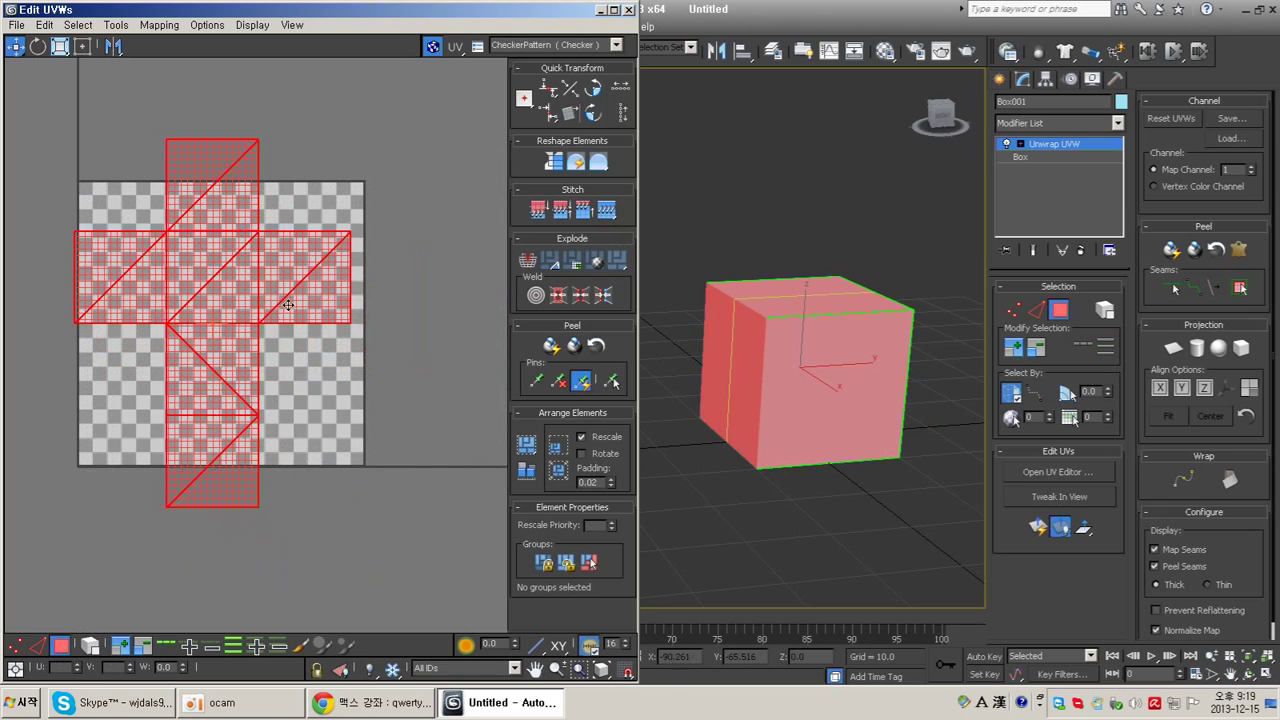
scroll(365, 346, down, 1)
scroll(365, 346, up, 2)
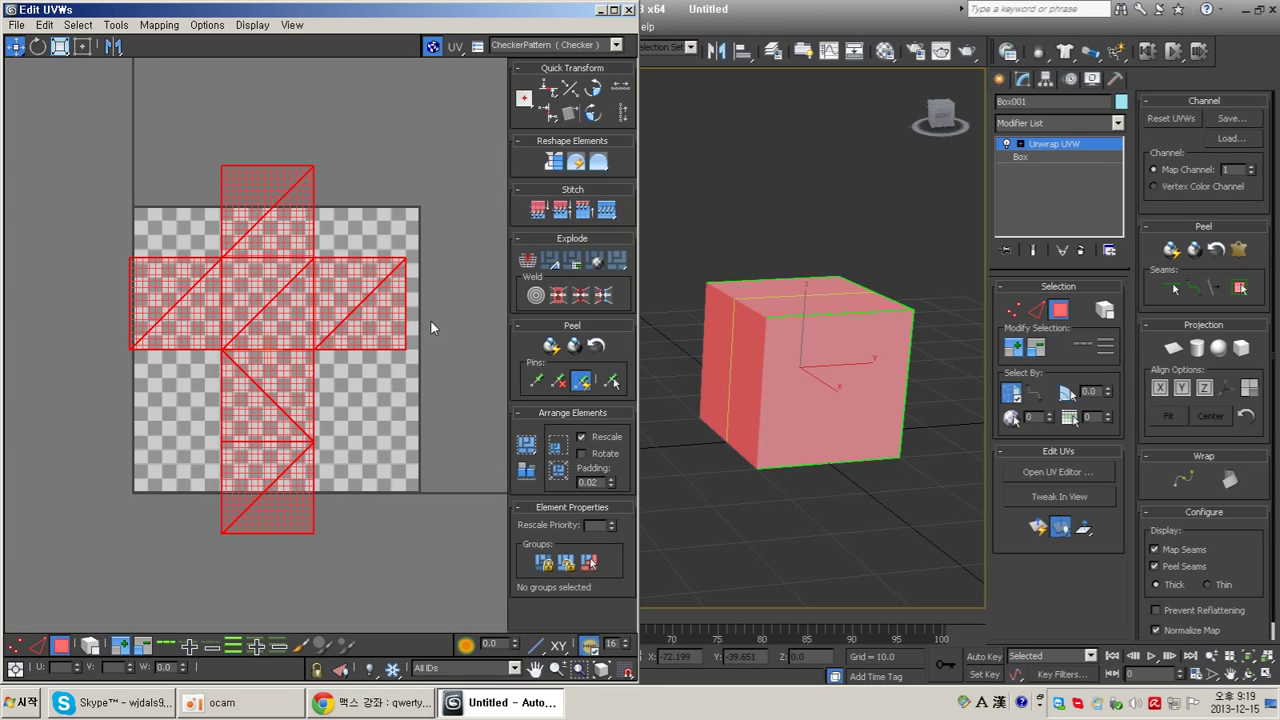
scroll(442, 340, up, 3)
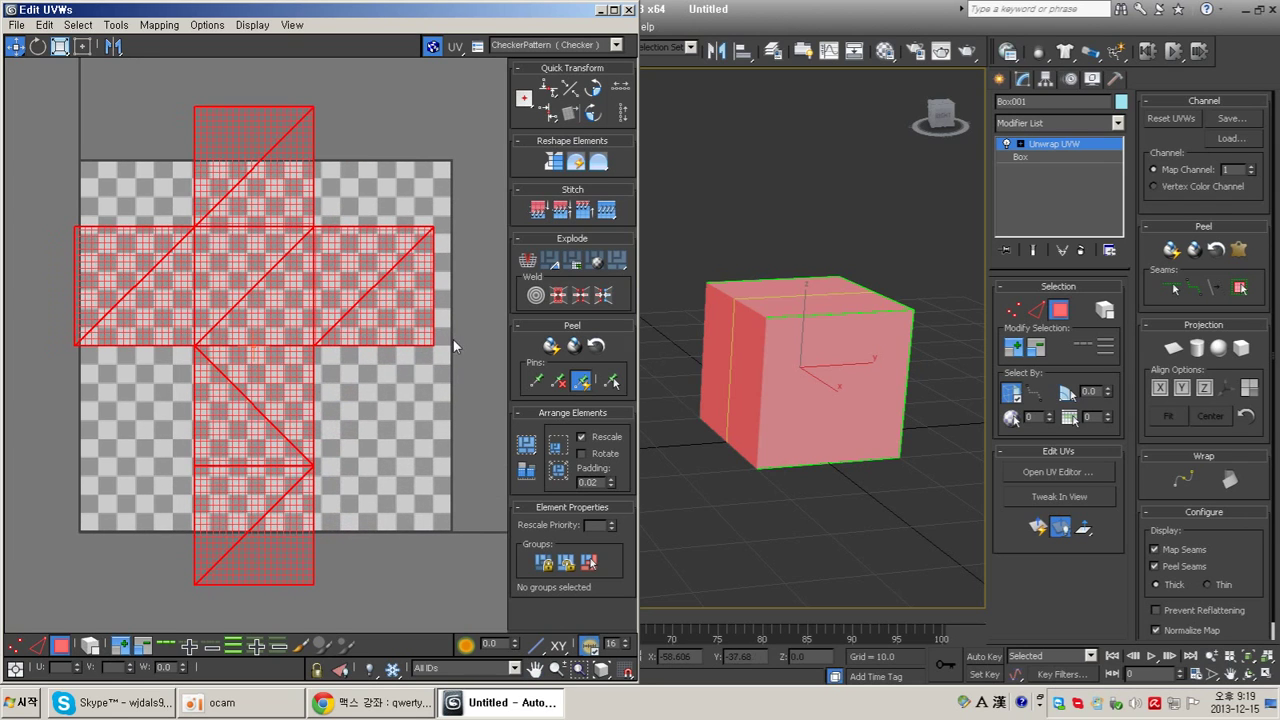
mouse_move(282, 318)
mouse_down()
mouse_move(312, 319)
mouse_move(299, 318)
mouse_up()
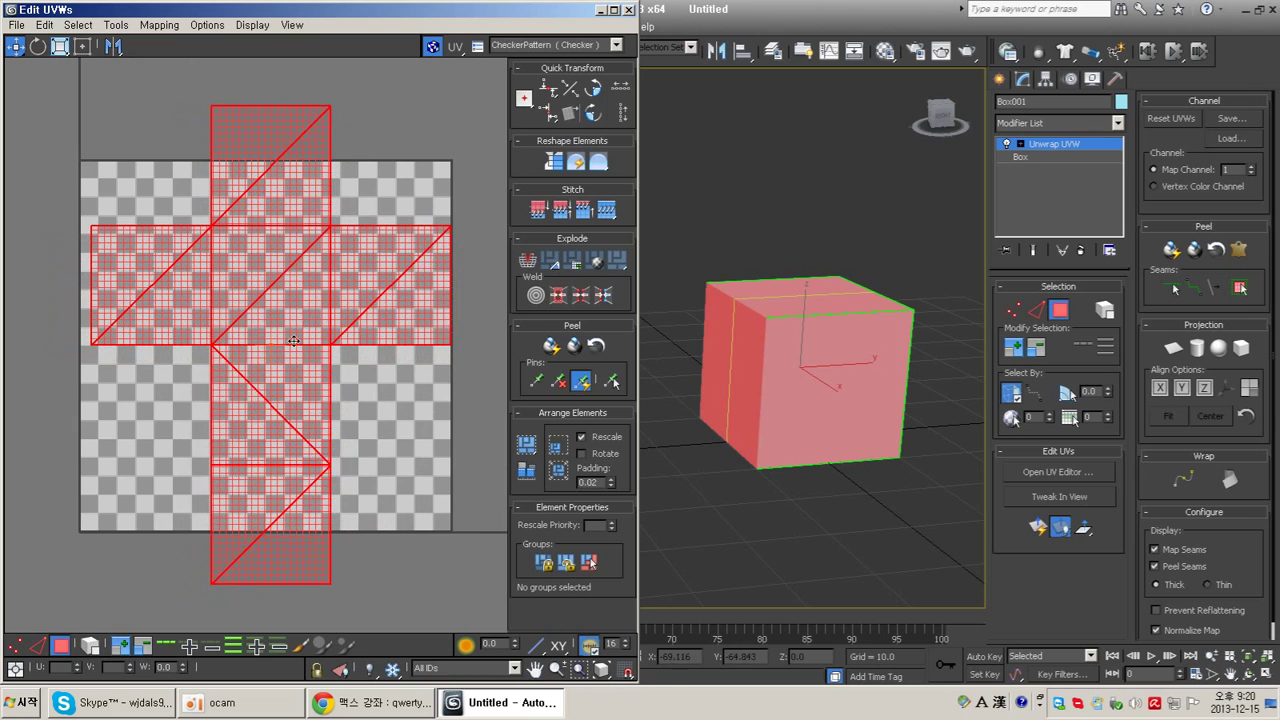
Step: Scale the UV cross down until it fits inside the checker tile, then deselect it
click(66, 47)
drag(287, 268, 286, 315)
click(16, 46)
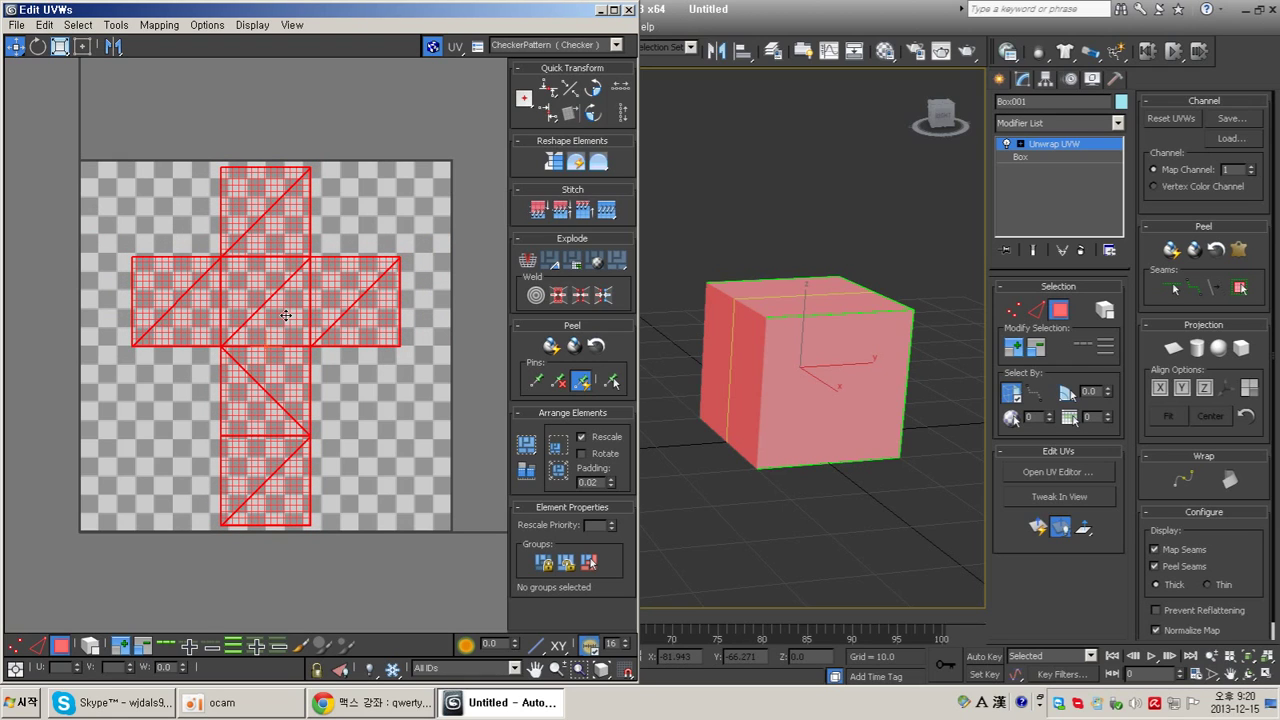
click(373, 383)
scroll(390, 399, up, 2)
scroll(430, 410, down, 2)
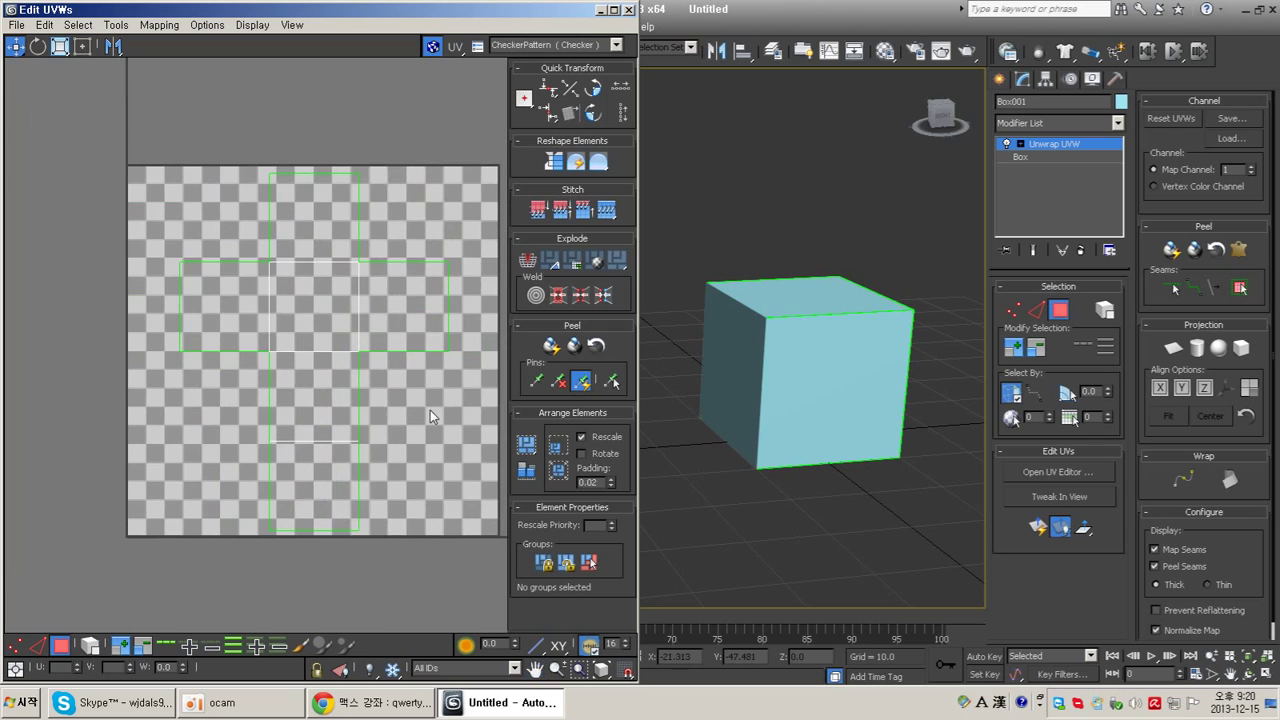
scroll(398, 414, up, 3)
alt+middle_drag(868, 323, 886, 396)
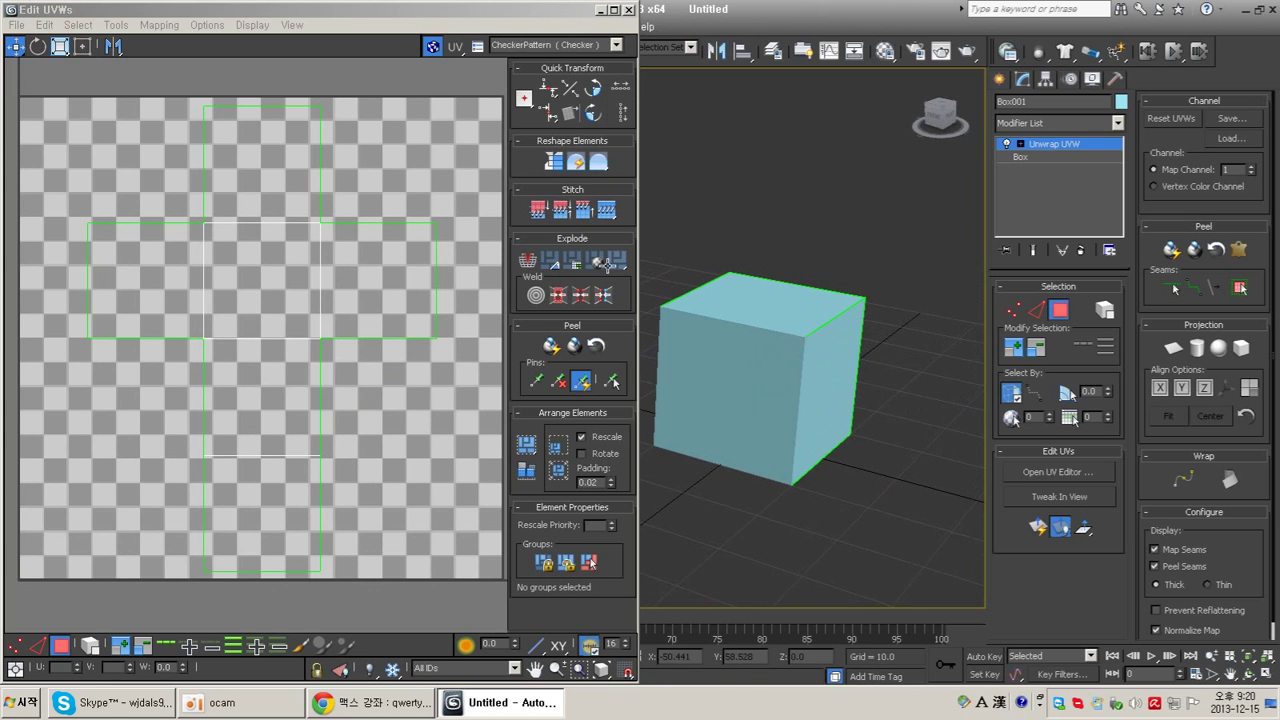
click(605, 263)
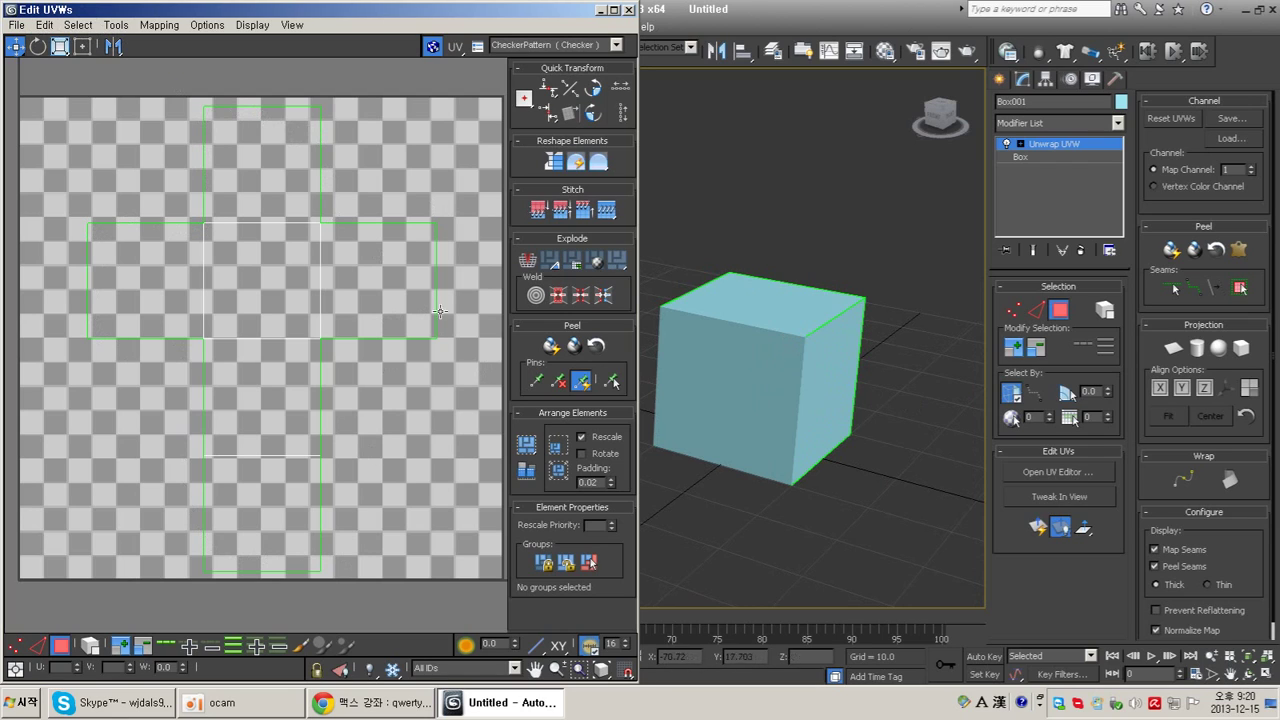
click(150, 25)
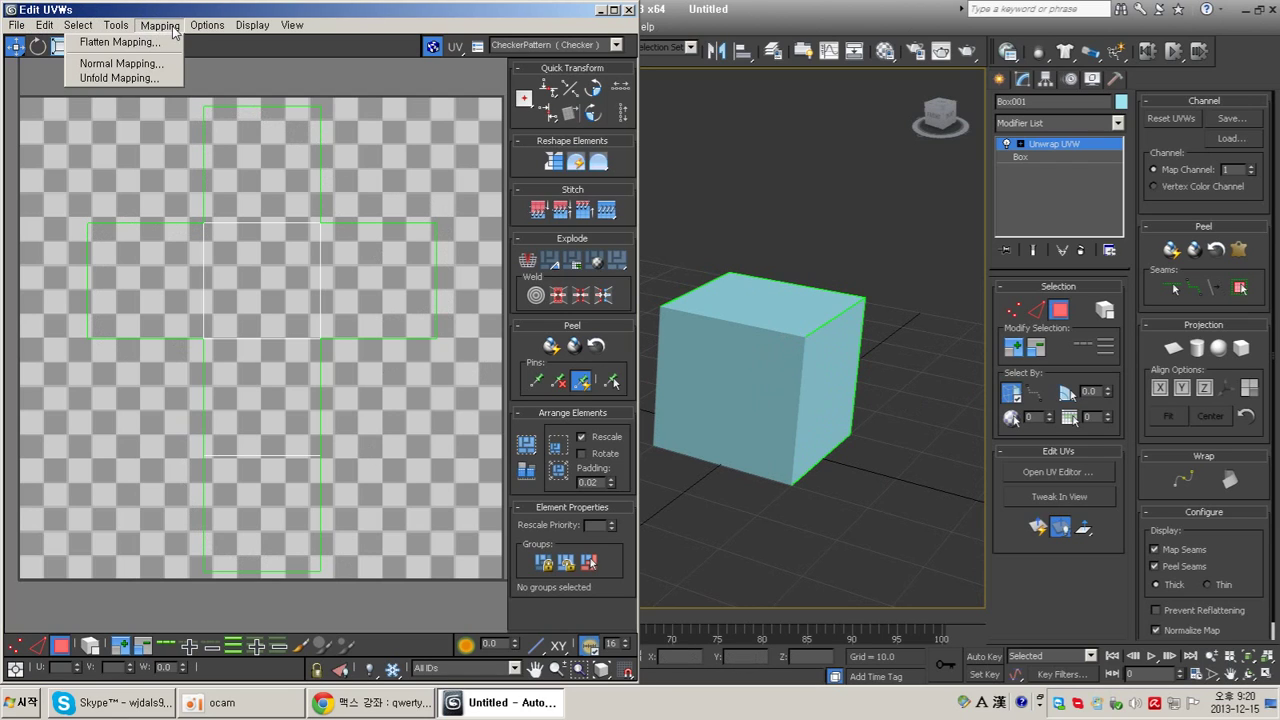
mouse_move(110, 27)
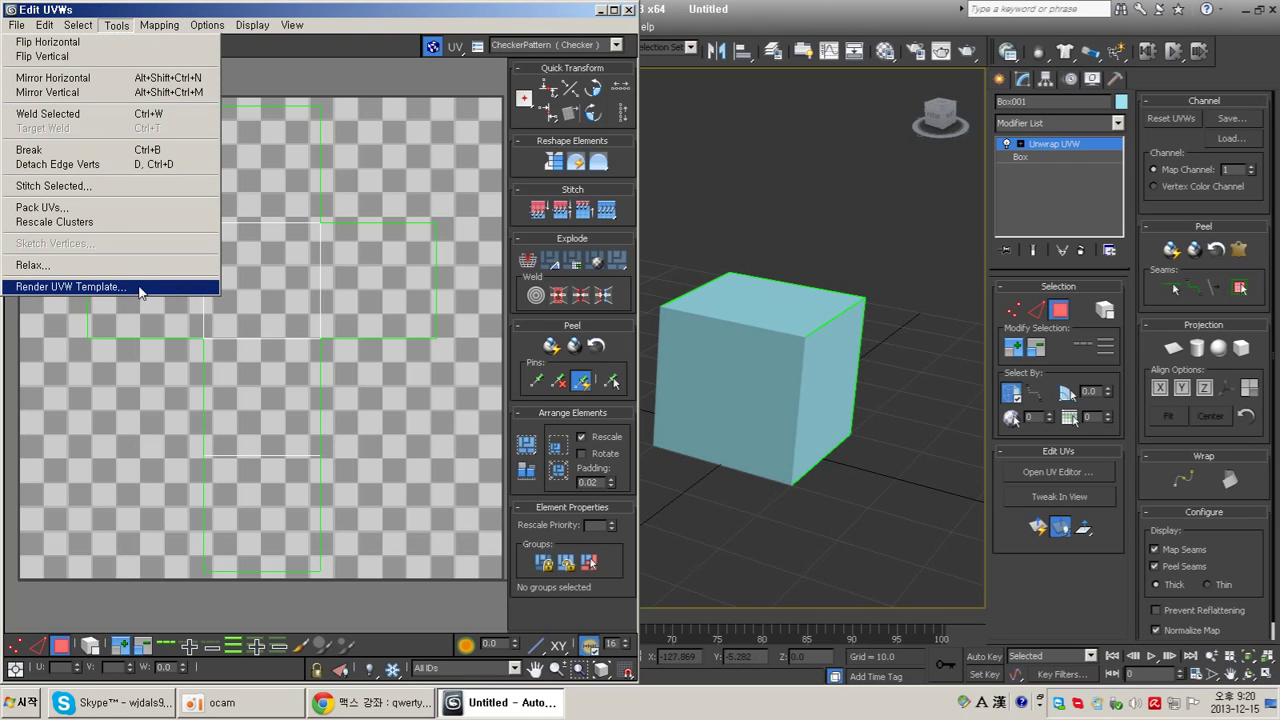
click(125, 27)
click(125, 27)
click(125, 27)
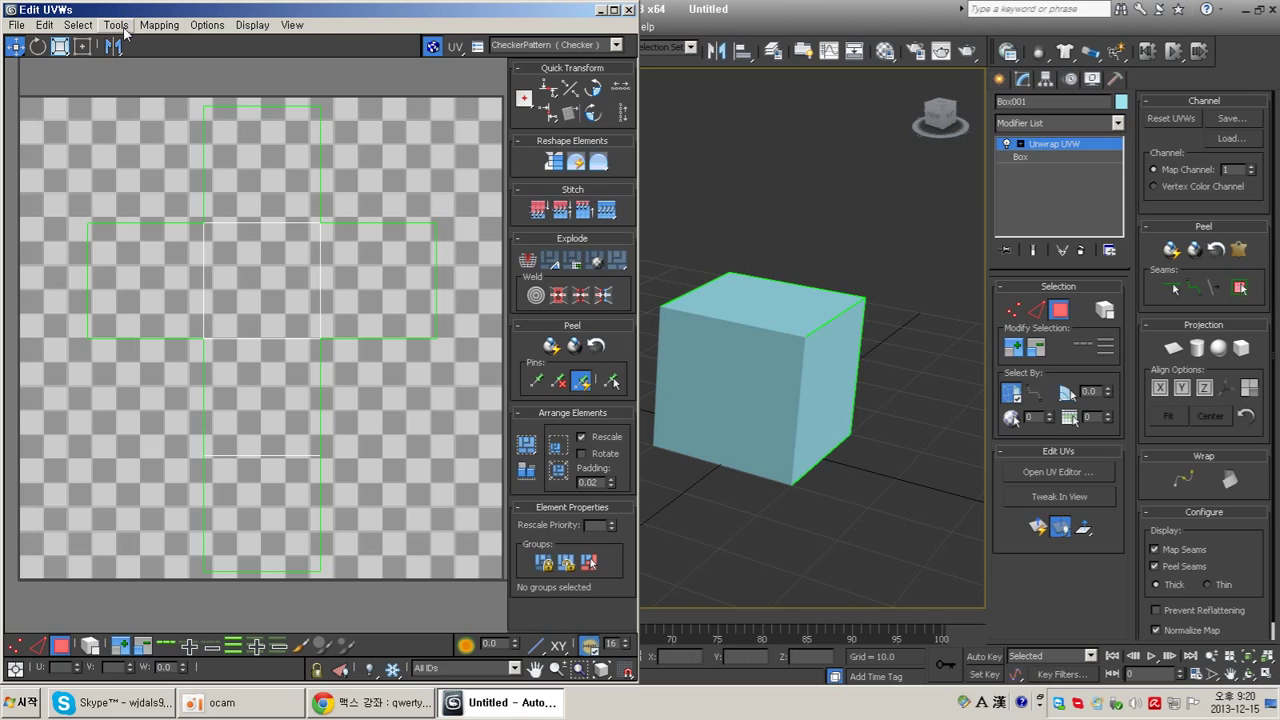
Step: Render the UVW template at 1024 by 1024 with white visible edges, green seam edges and no fill
click(117, 25)
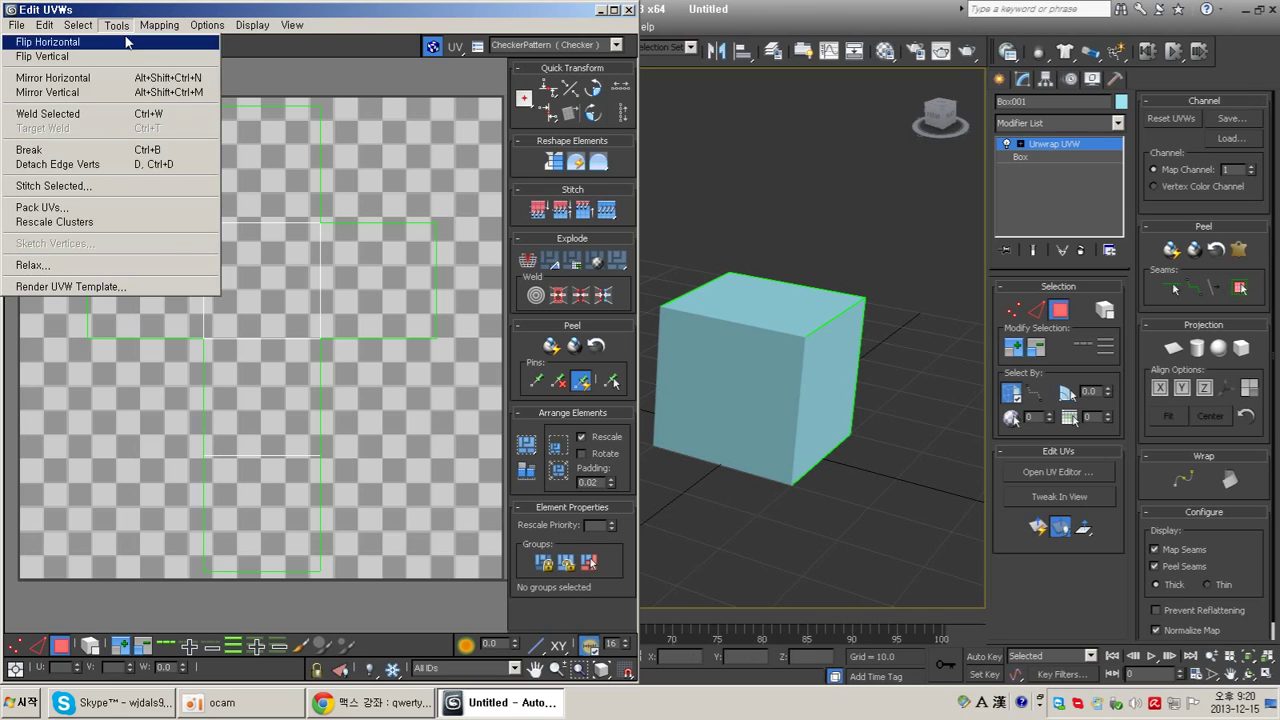
click(123, 287)
drag(82, 52, 215, 191)
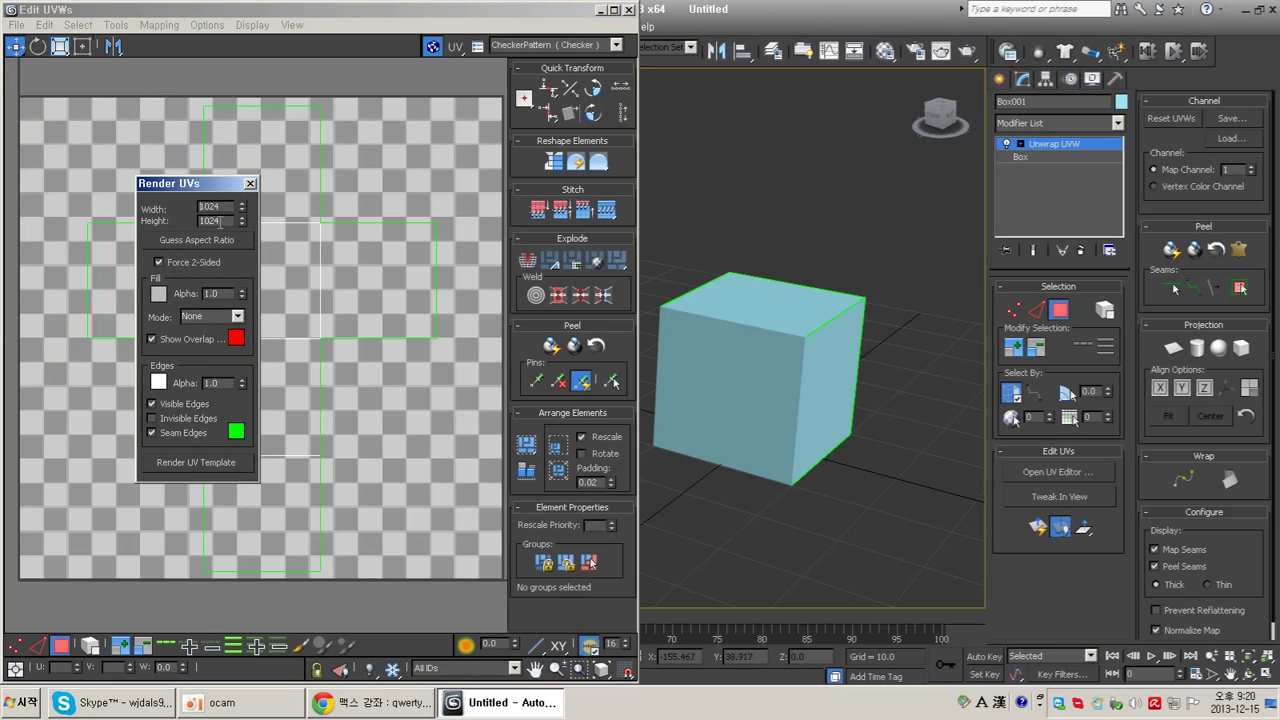
double_click(223, 293)
click(228, 294)
click(119, 383)
click(205, 383)
click(227, 383)
click(217, 464)
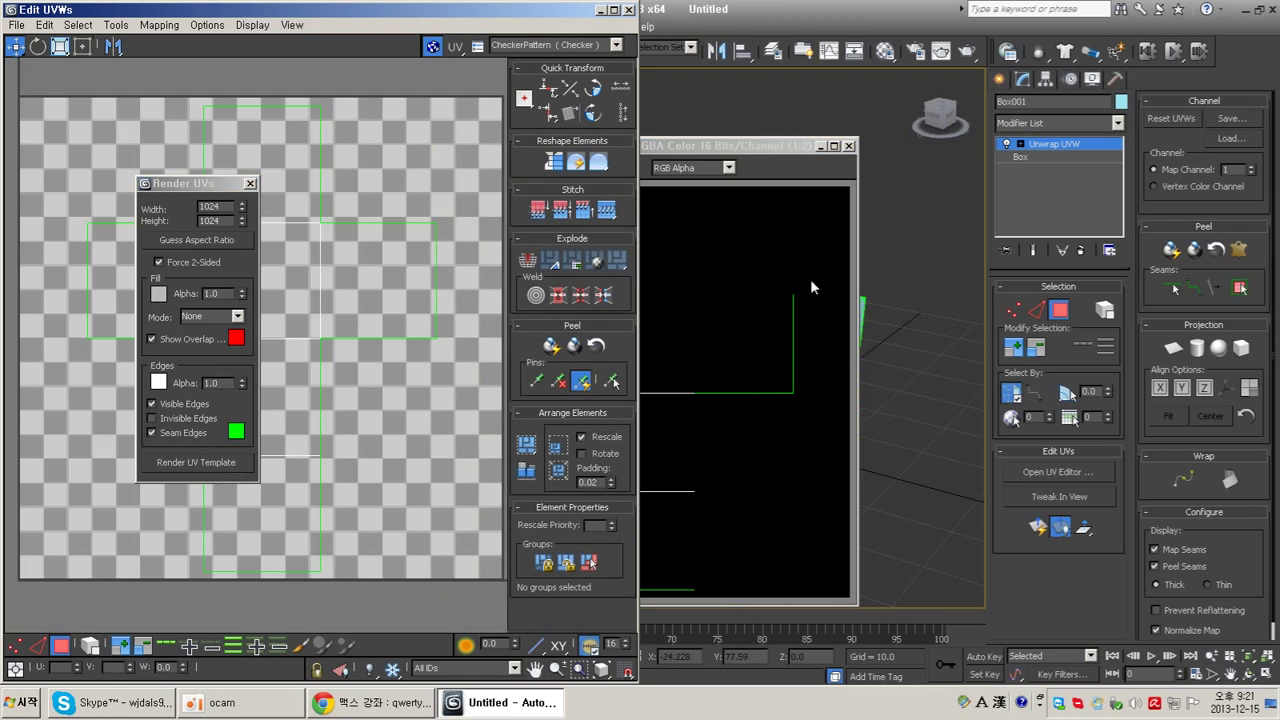
Step: Close the UV editor and save the rendered template to the desktop as a PNG image named UV, with an alpha channel
click(250, 183)
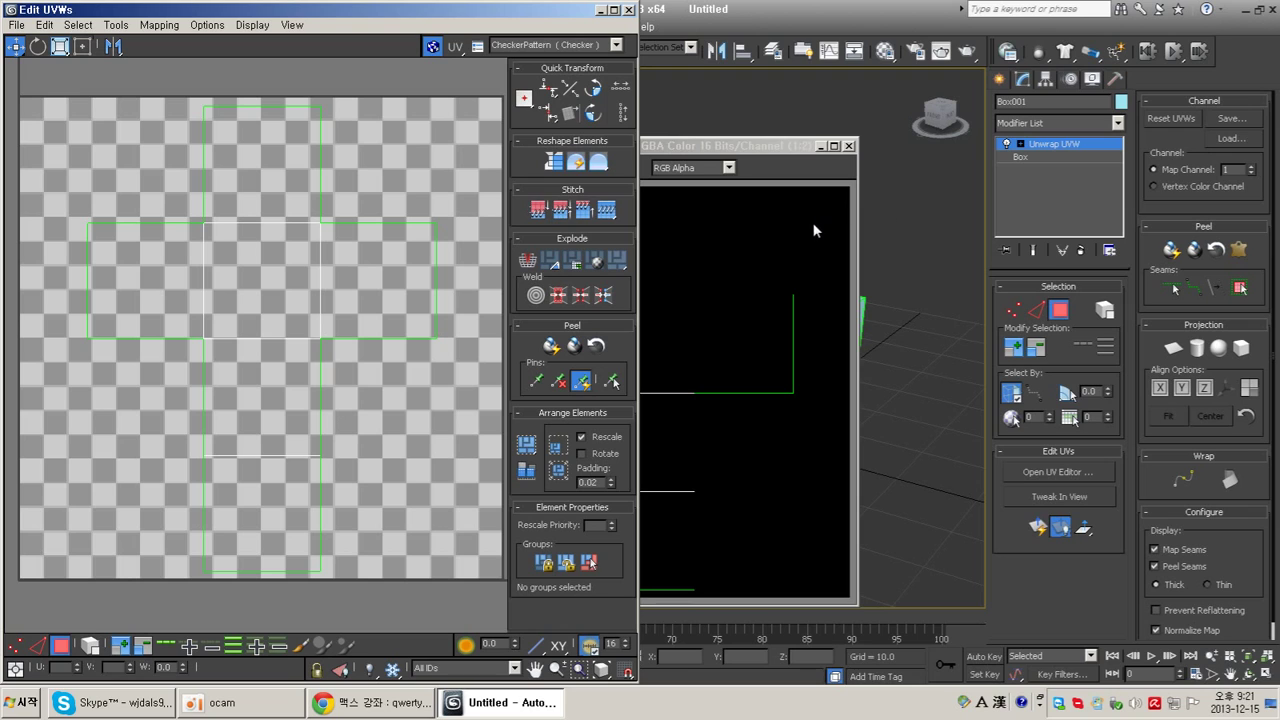
click(628, 9)
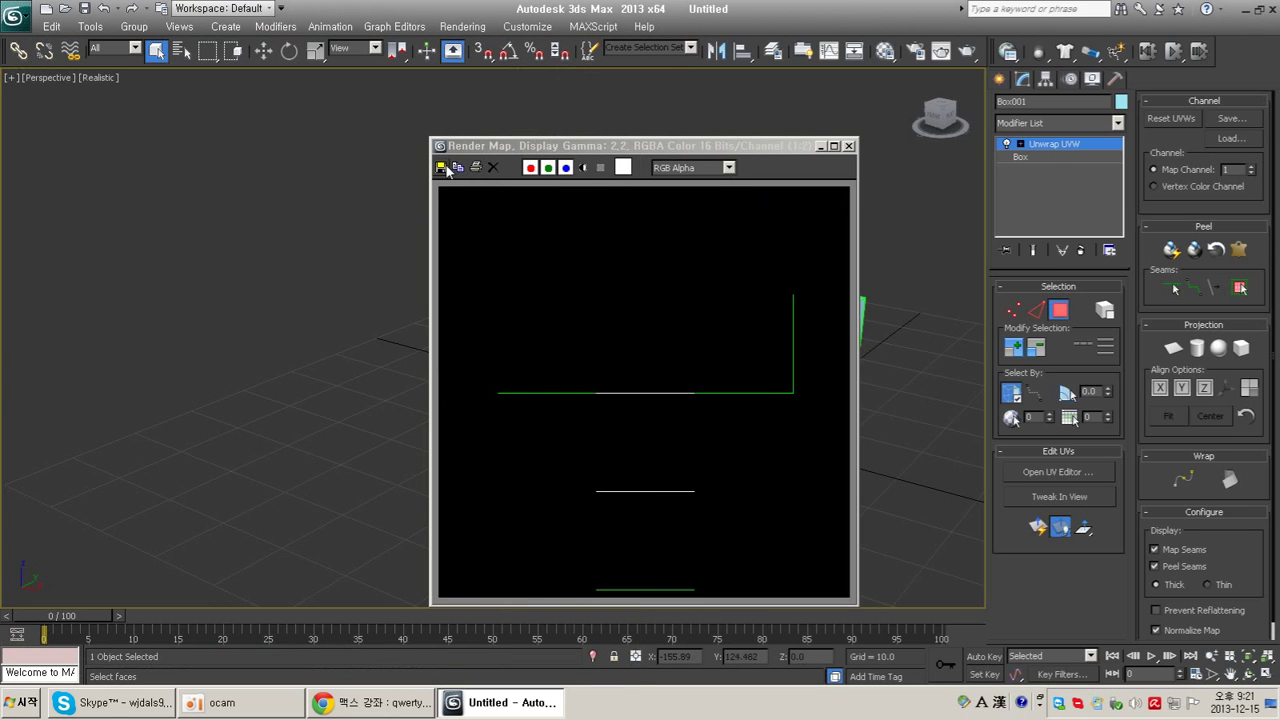
click(441, 167)
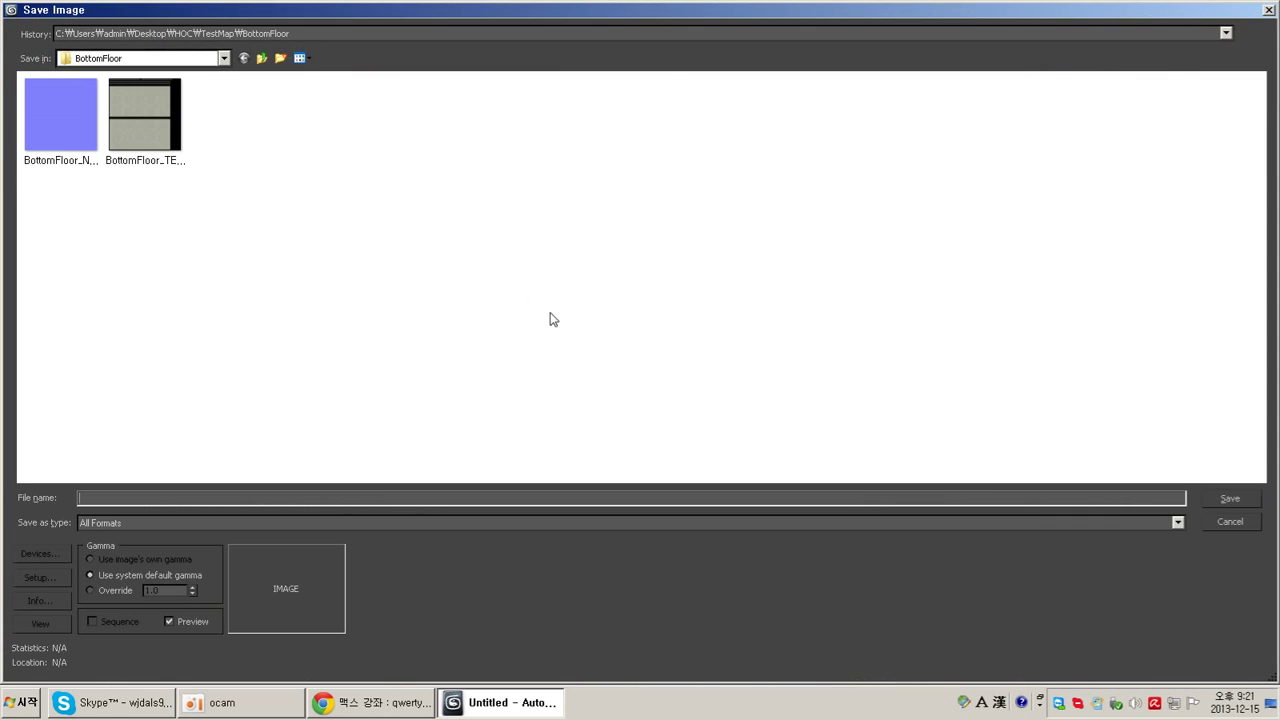
click(262, 58)
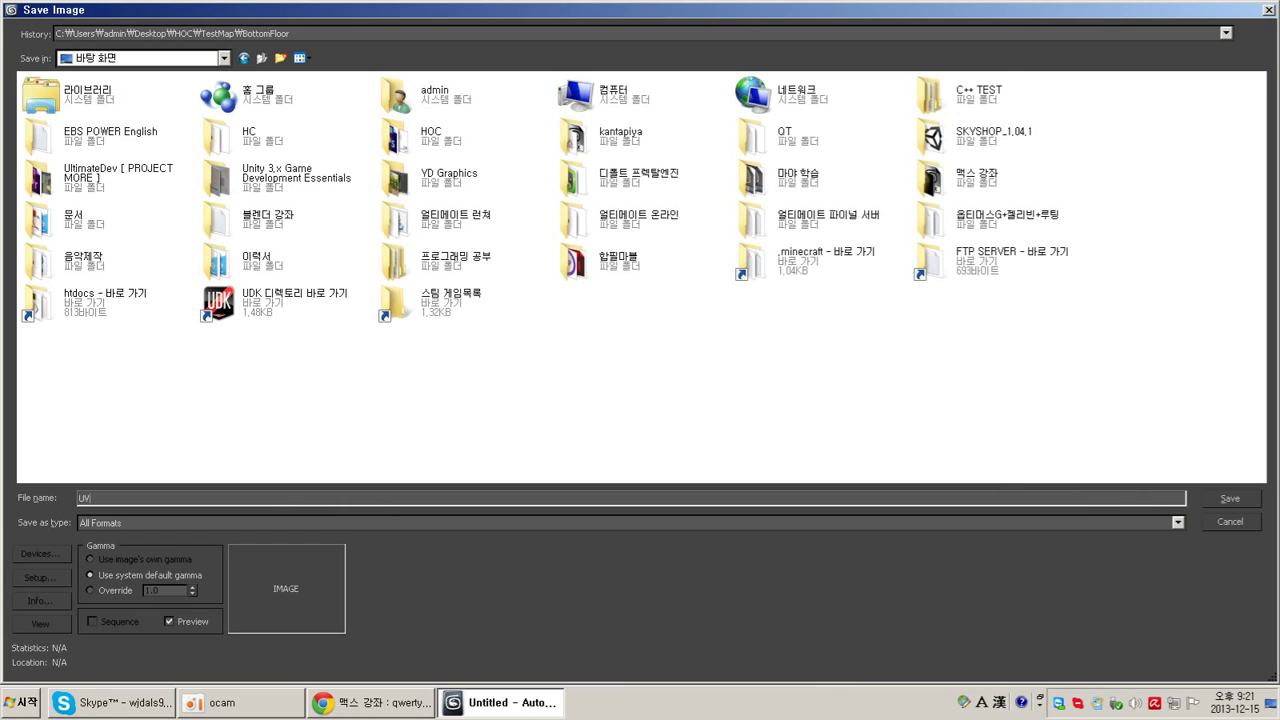
click(508, 523)
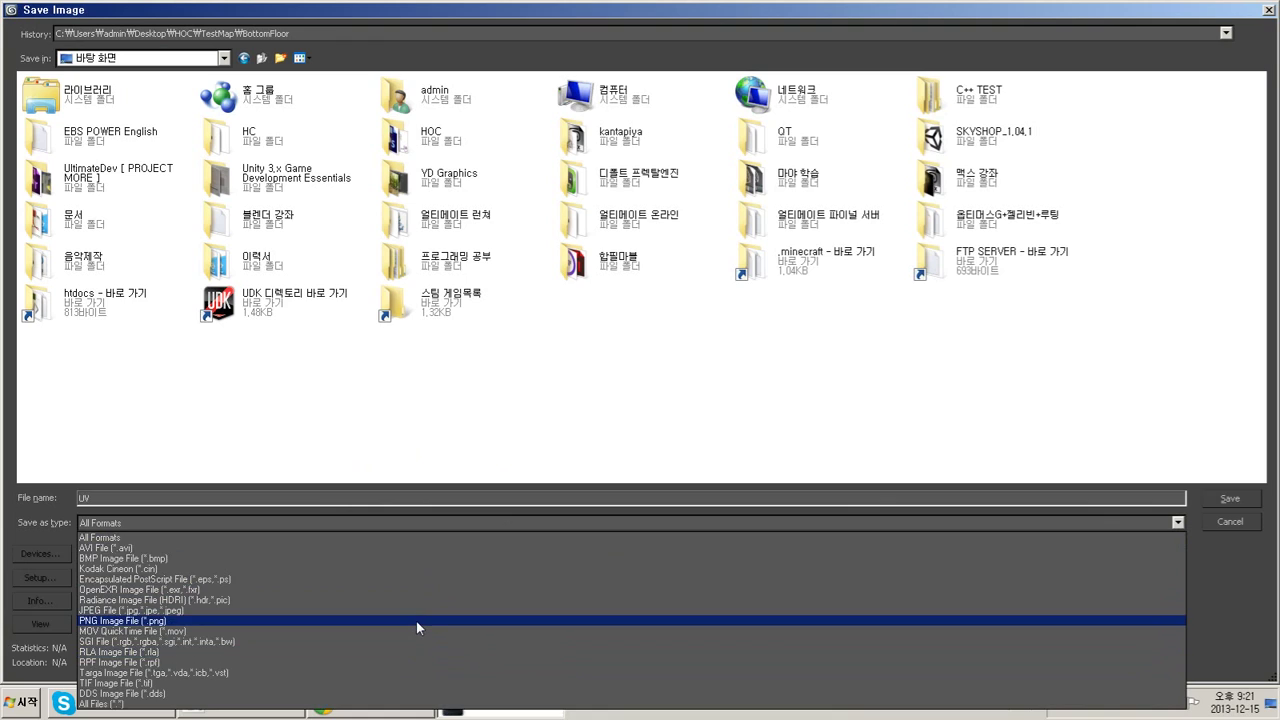
click(416, 621)
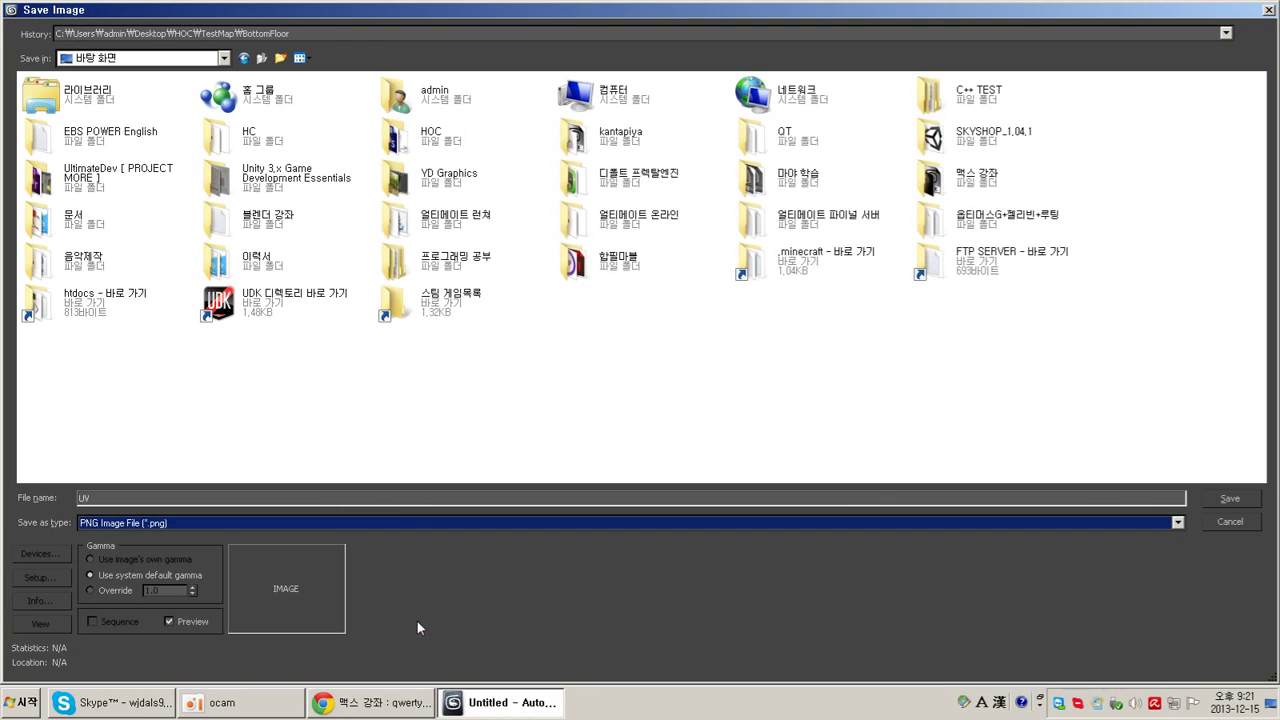
click(1230, 500)
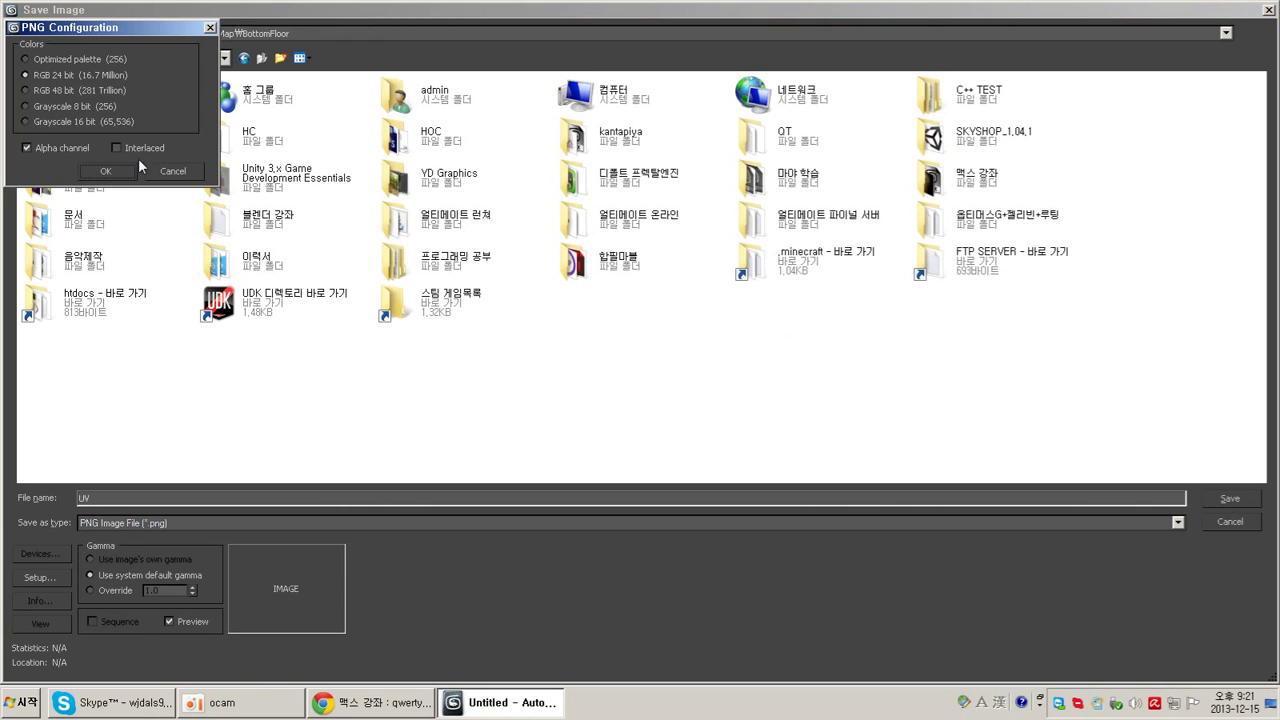
click(57, 149)
click(108, 172)
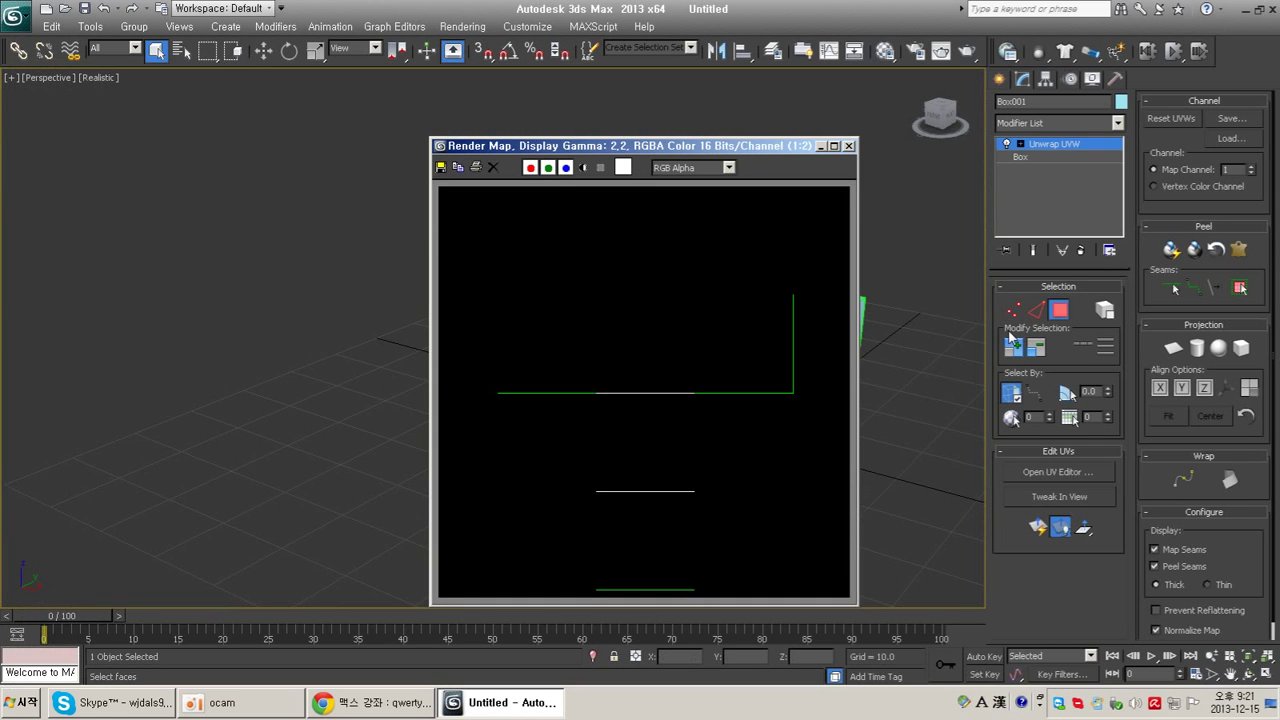
Step: Close the rendered map, minimize 3ds Max and place the UV.png file below the HOC folder on the desktop
click(848, 143)
middle_drag(728, 328, 520, 326)
scroll(600, 323, up, 2)
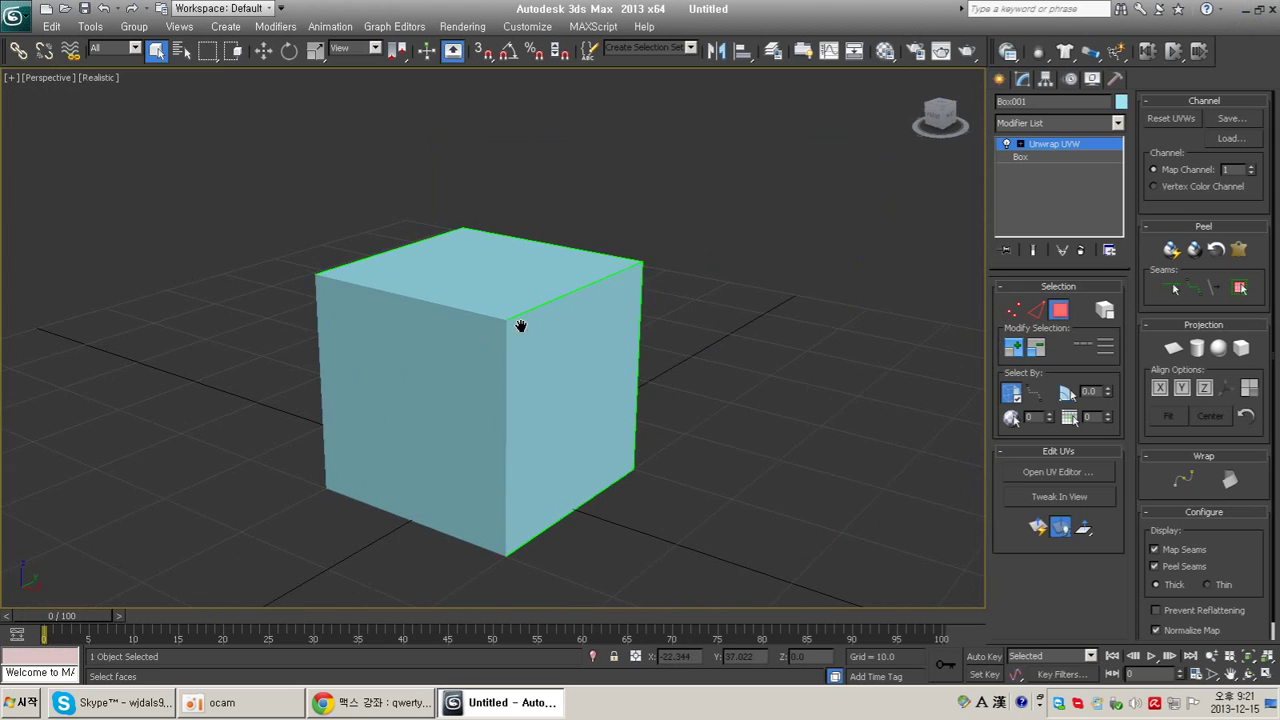
click(1258, 9)
drag(96, 645, 158, 470)
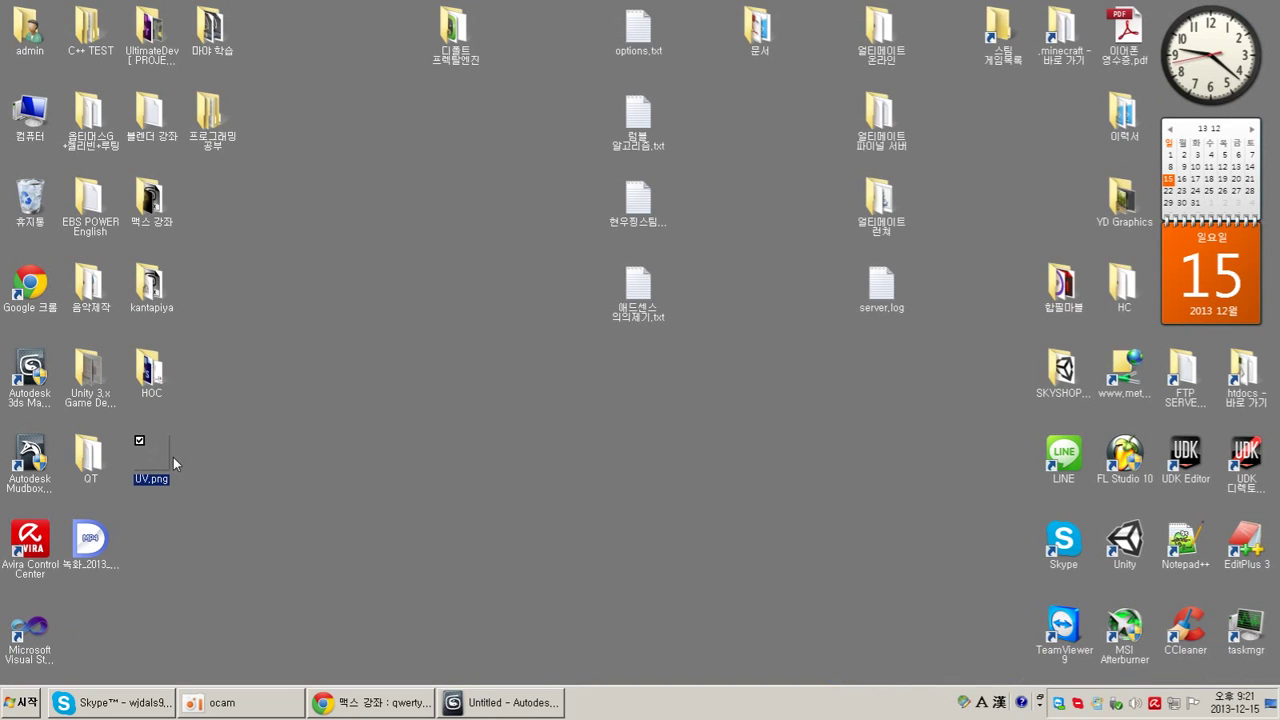
Step: Open UV.png from the desktop in Adobe Photoshop
right_click(158, 465)
mouse_move(180, 213)
click(245, 213)
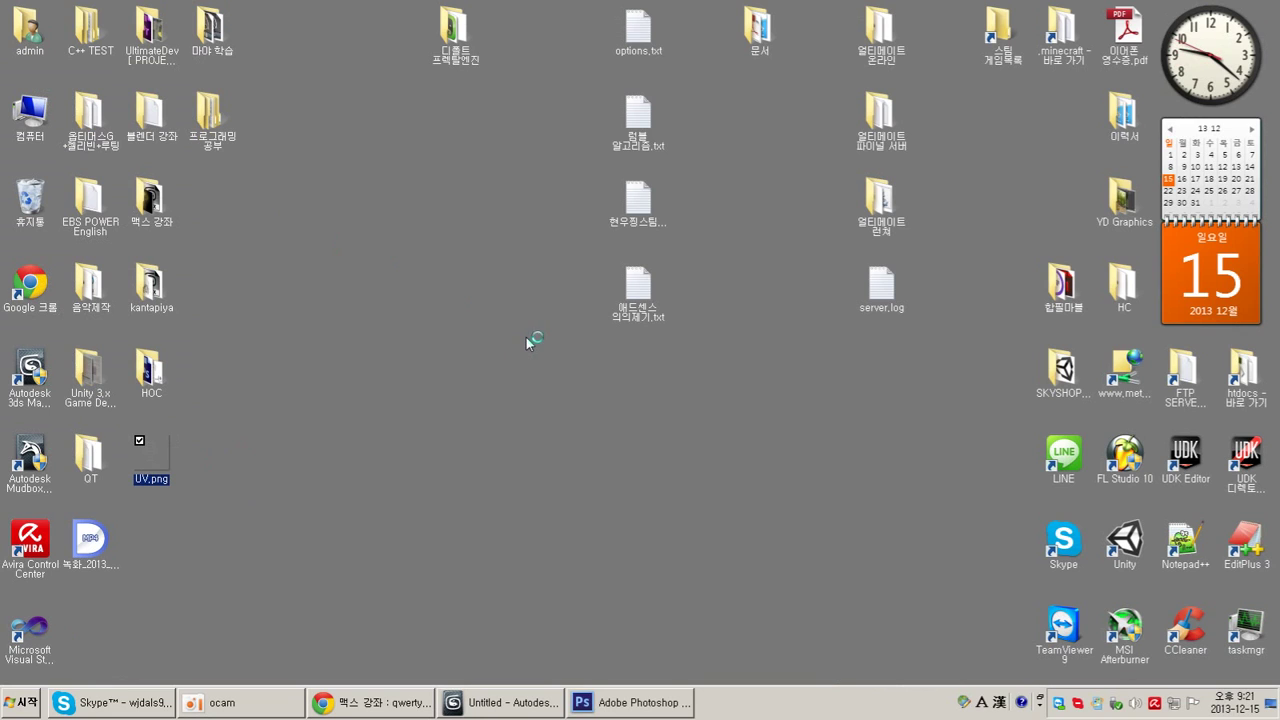
click(500, 702)
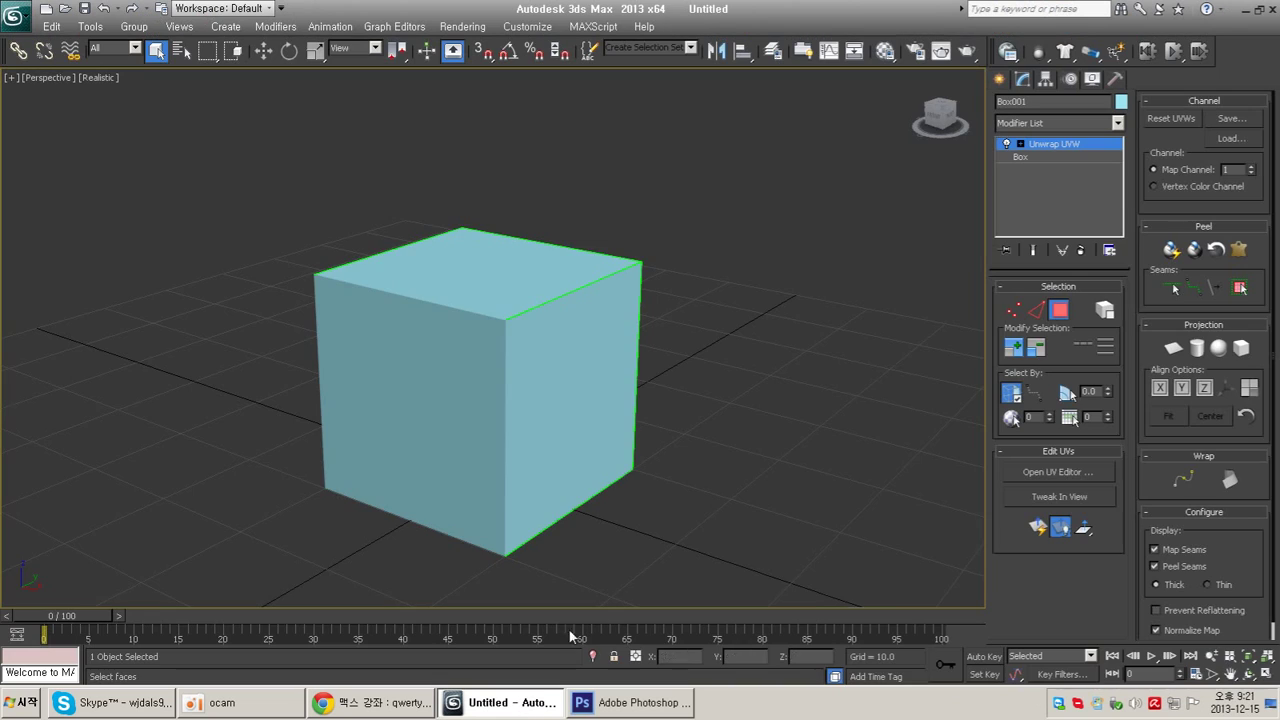
alt+middle_drag(691, 370, 664, 474)
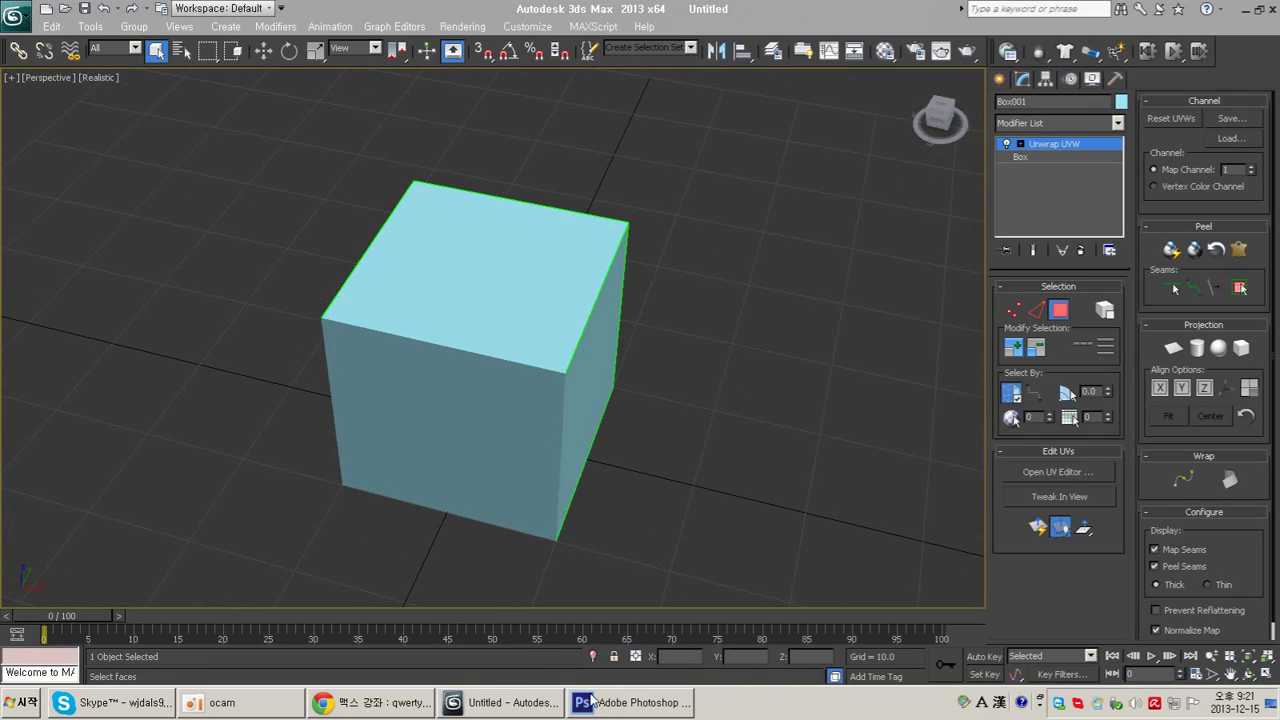
click(1241, 9)
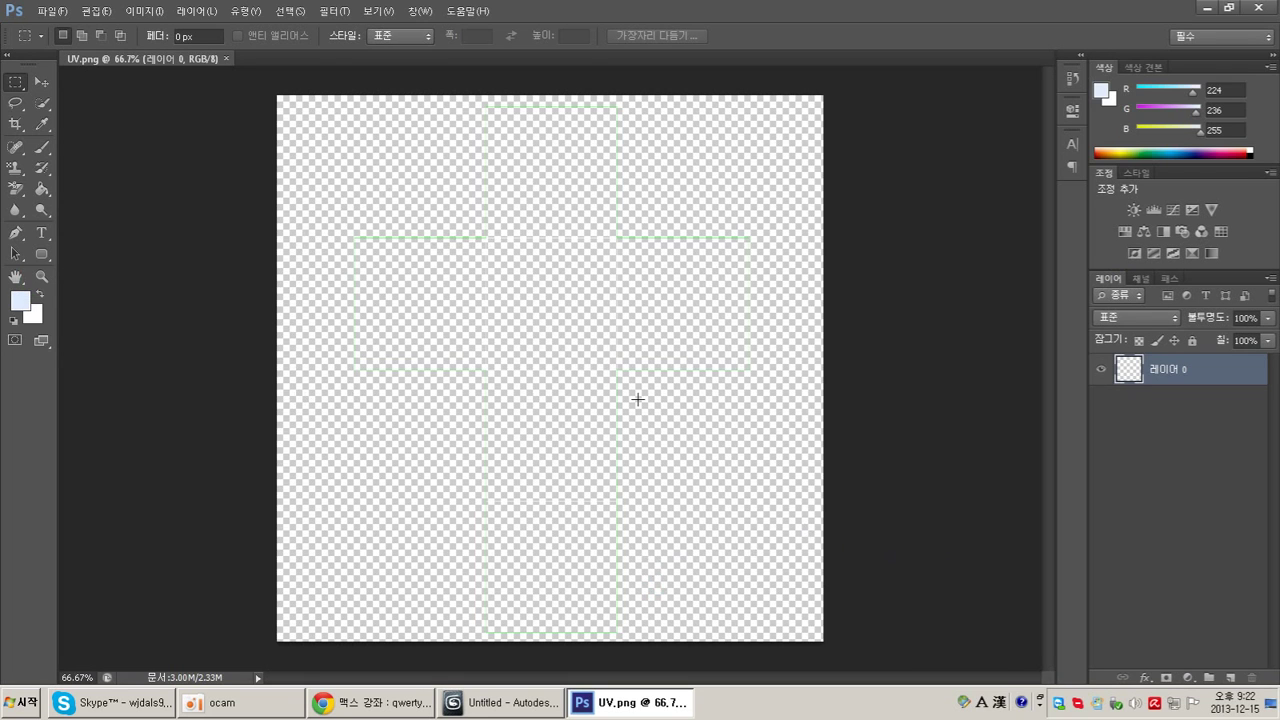
Step: Add a new layer beneath the UV template layer and activate the Paint Bucket tool
click(1231, 677)
drag(1170, 390, 1171, 455)
click(42, 123)
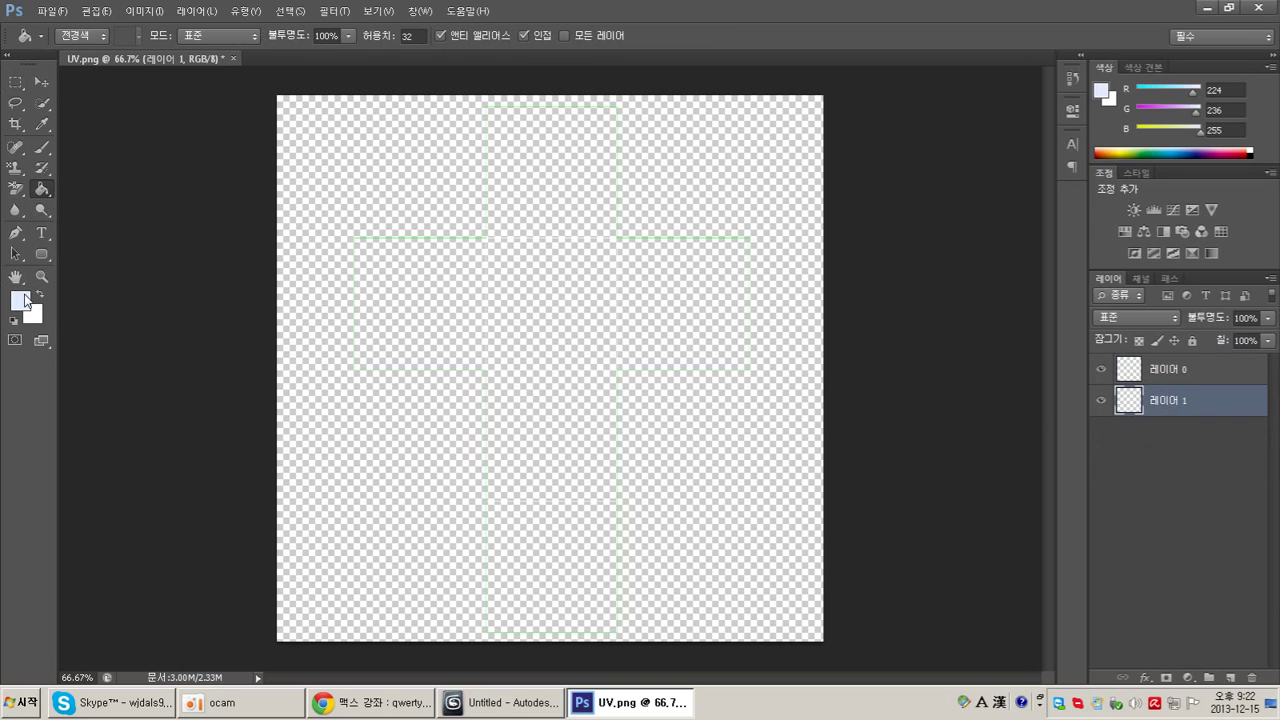
Step: Set the foreground colour to white and fill the new lower layer with it
click(20, 300)
drag(517, 399, 206, 263)
click(729, 350)
key(g)
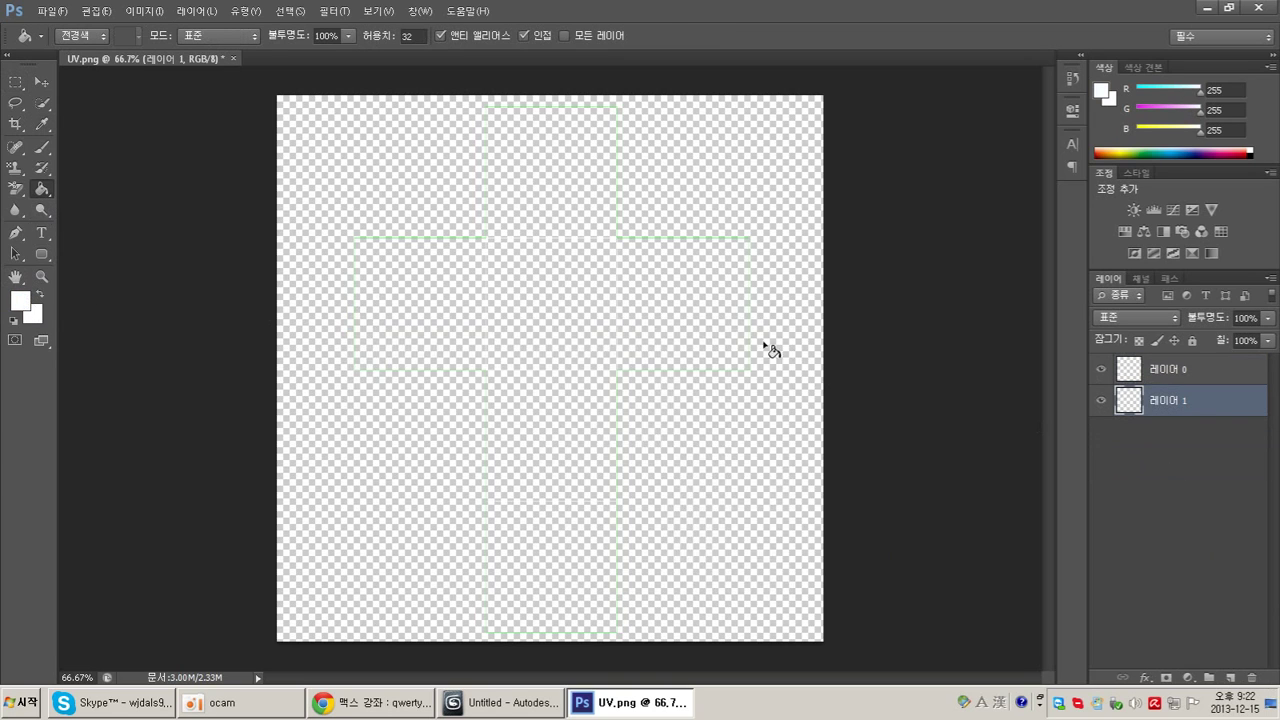
click(729, 349)
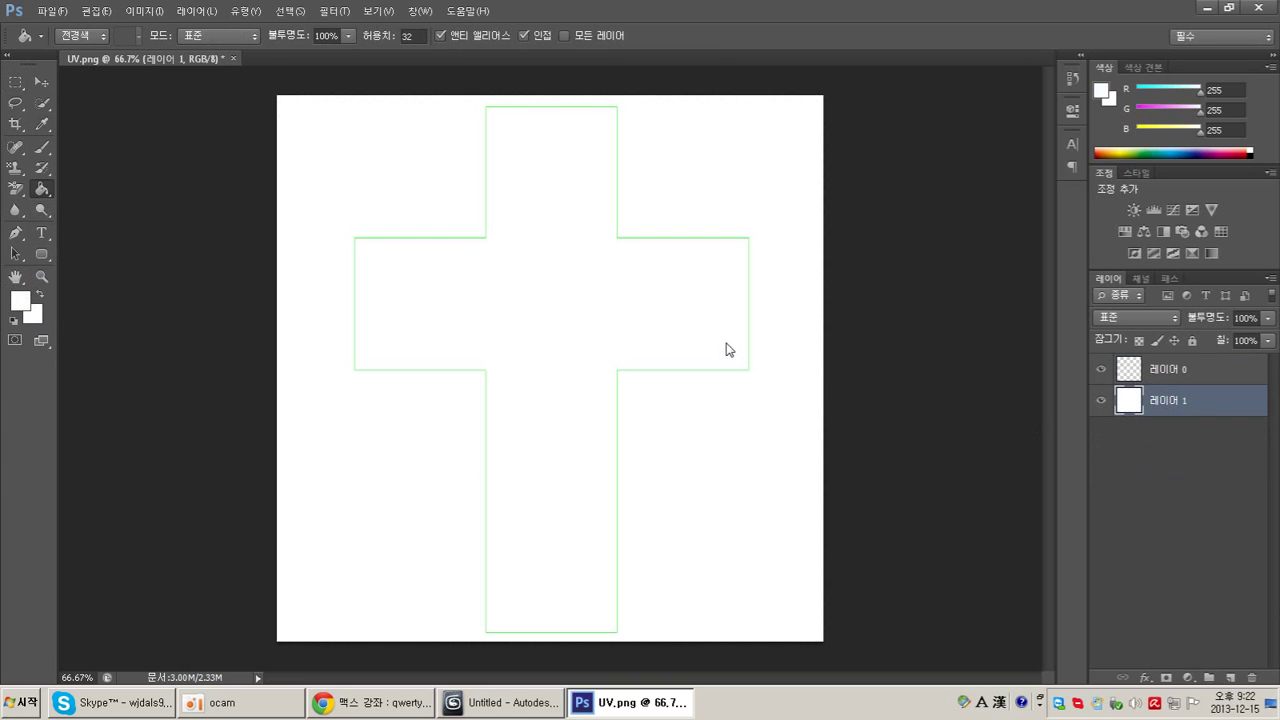
Step: Set the foreground colour to black and fill the lower layer with it
click(20, 300)
click(760, 350)
key(g)
click(766, 346)
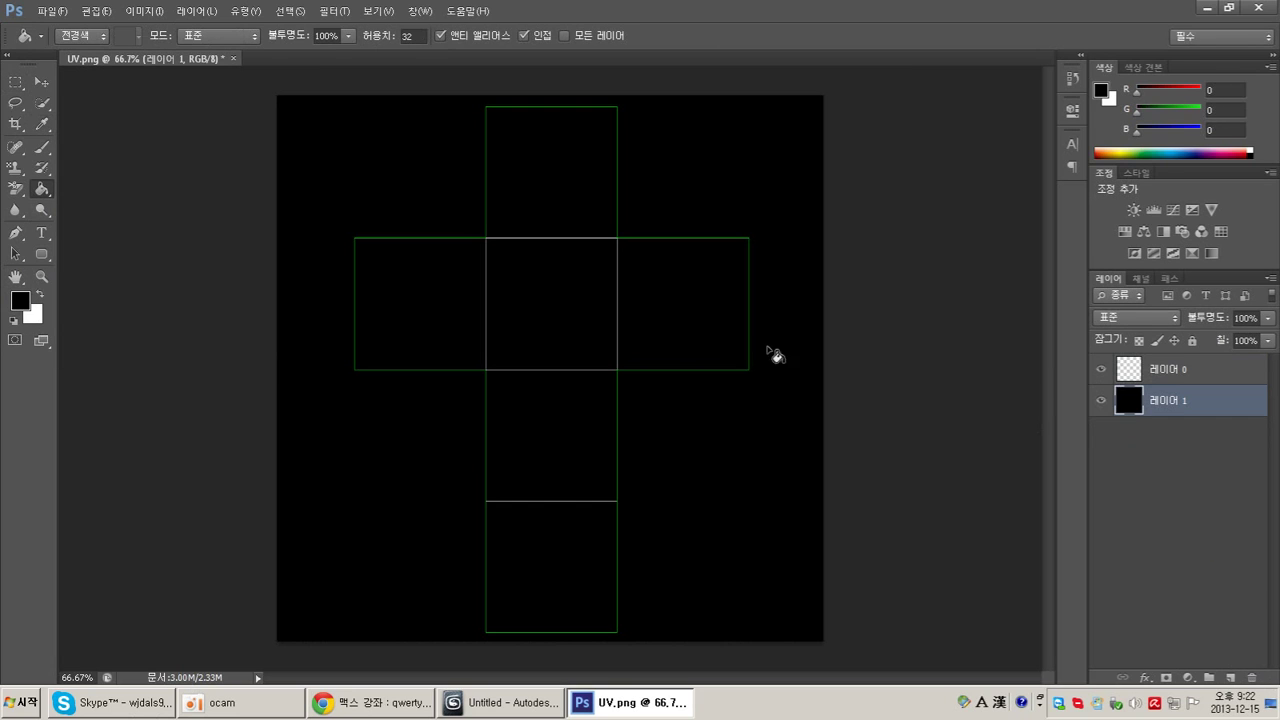
Step: Activate the UV template layer, set the foreground colour to blue (RGB 0, 96, 255), and fill the topmost square of the cross
click(1188, 372)
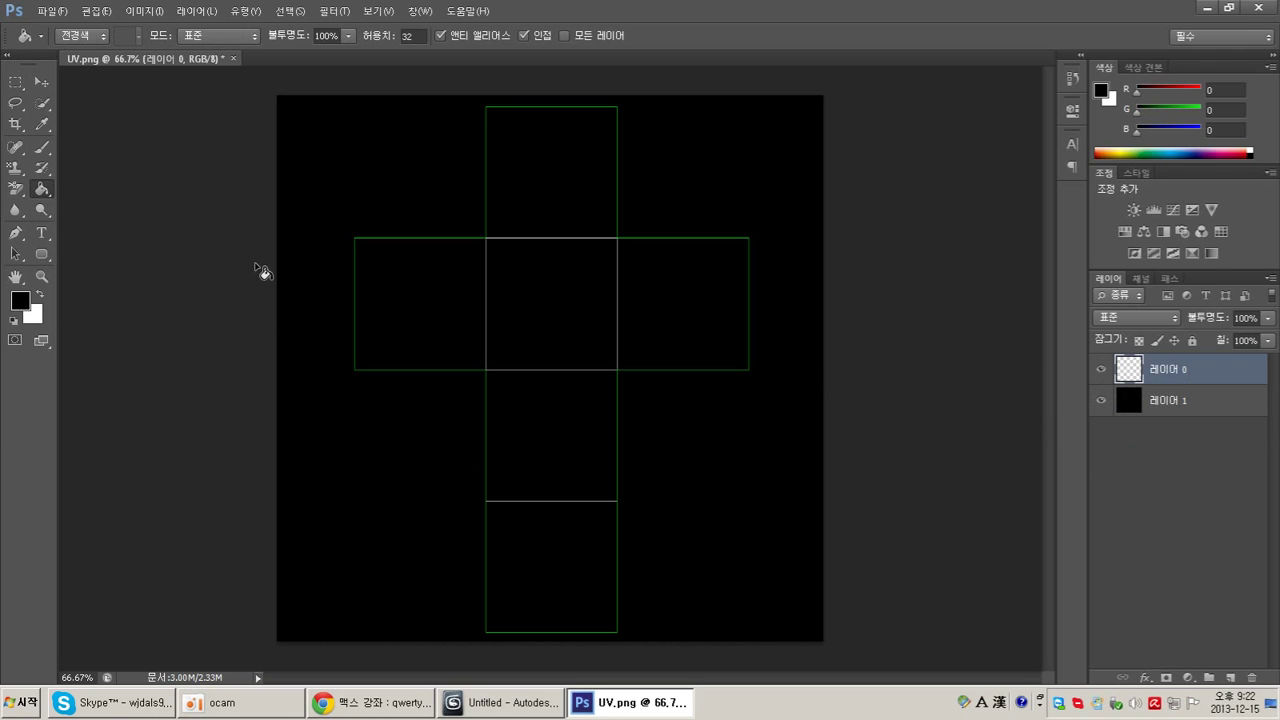
click(20, 301)
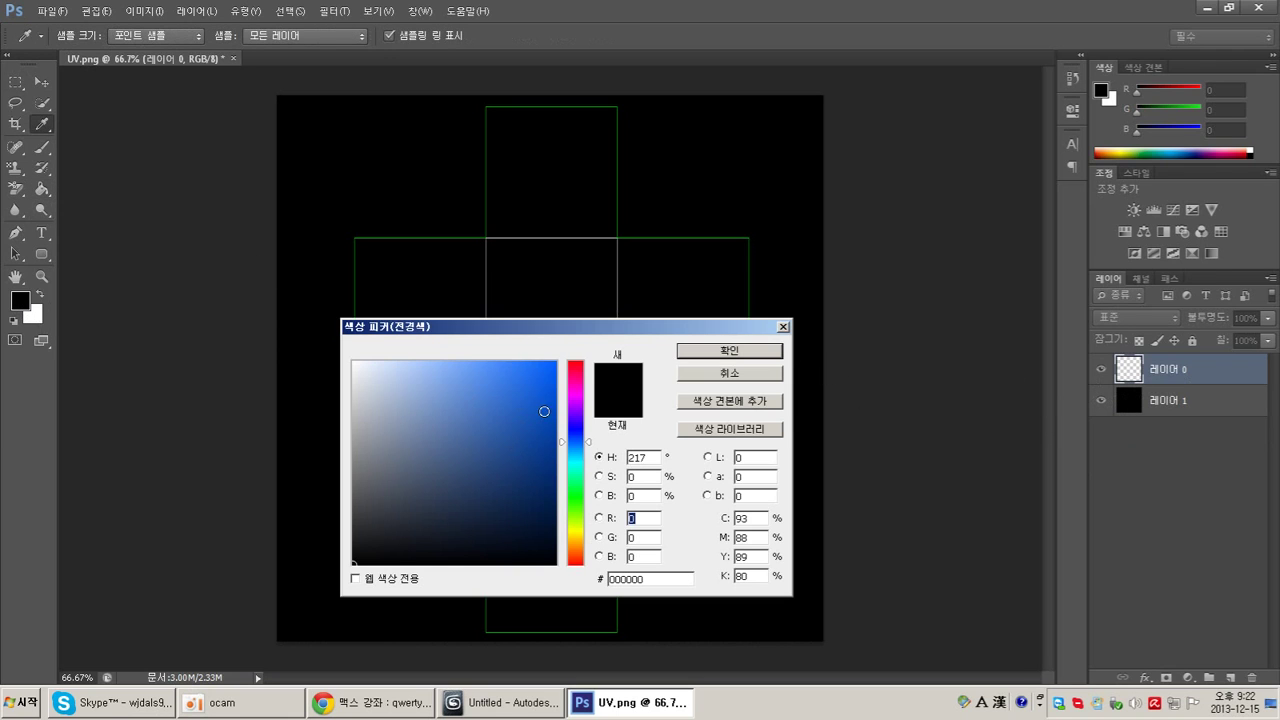
drag(544, 412, 689, 291)
click(725, 352)
key(g)
click(545, 166)
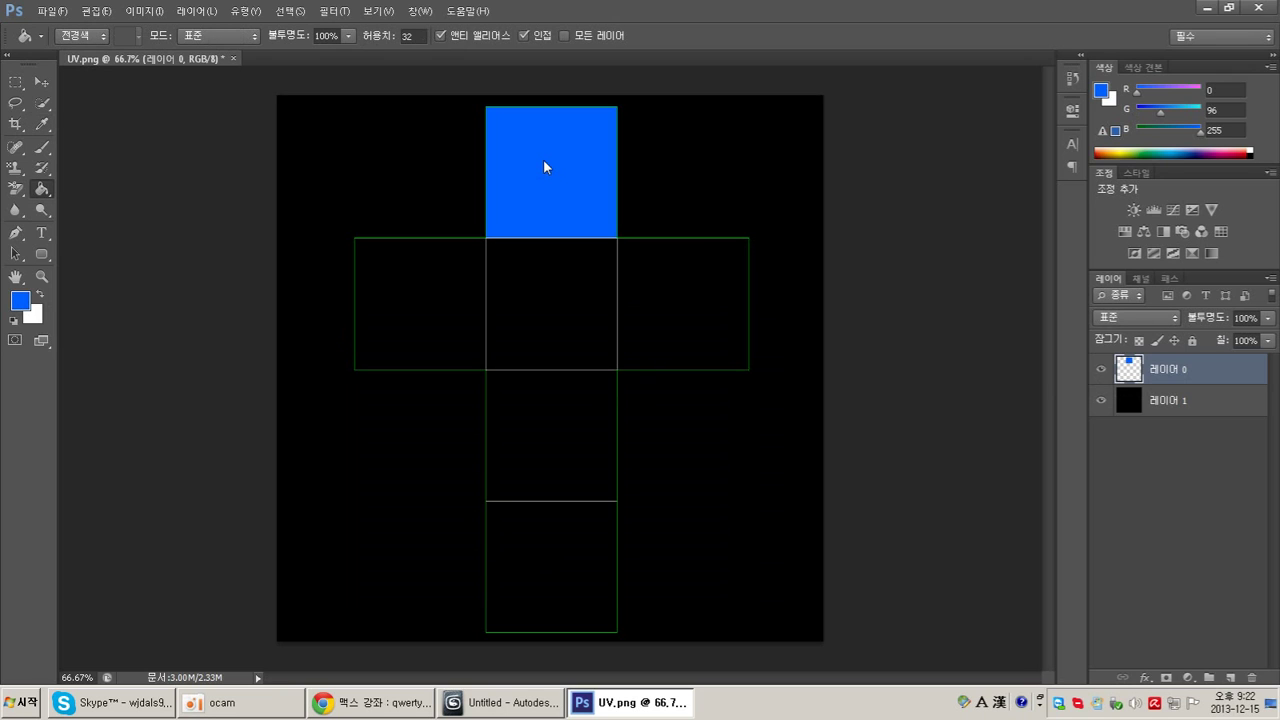
Step: Set the foreground colour to red (RGB 255, 0, 0) and fill the cross's right-arm square
click(20, 301)
drag(592, 393, 563, 309)
click(729, 351)
click(674, 326)
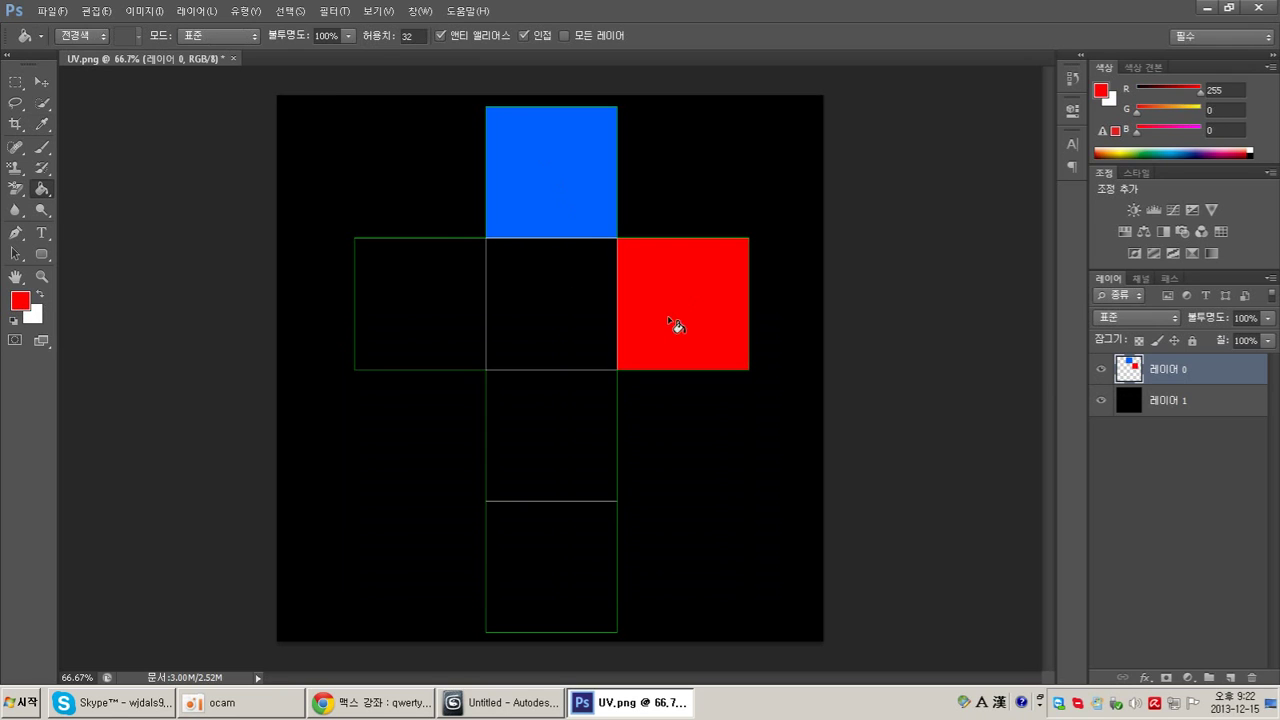
Step: Set the foreground colour to yellow (fff600) and fill the centre square of the cross
click(20, 301)
click(574, 532)
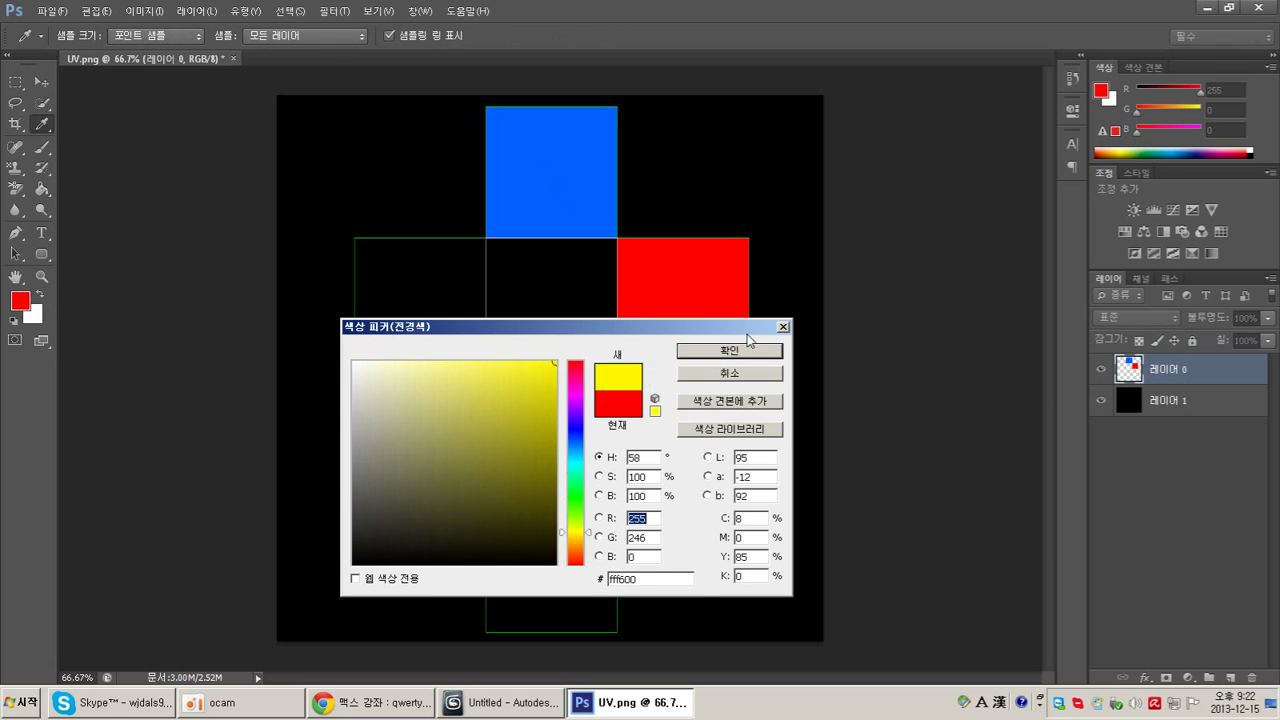
click(747, 349)
click(563, 309)
Step: Set the foreground colour to green (RGB 0, 255, 6) and fill the cross's left-arm square
click(20, 301)
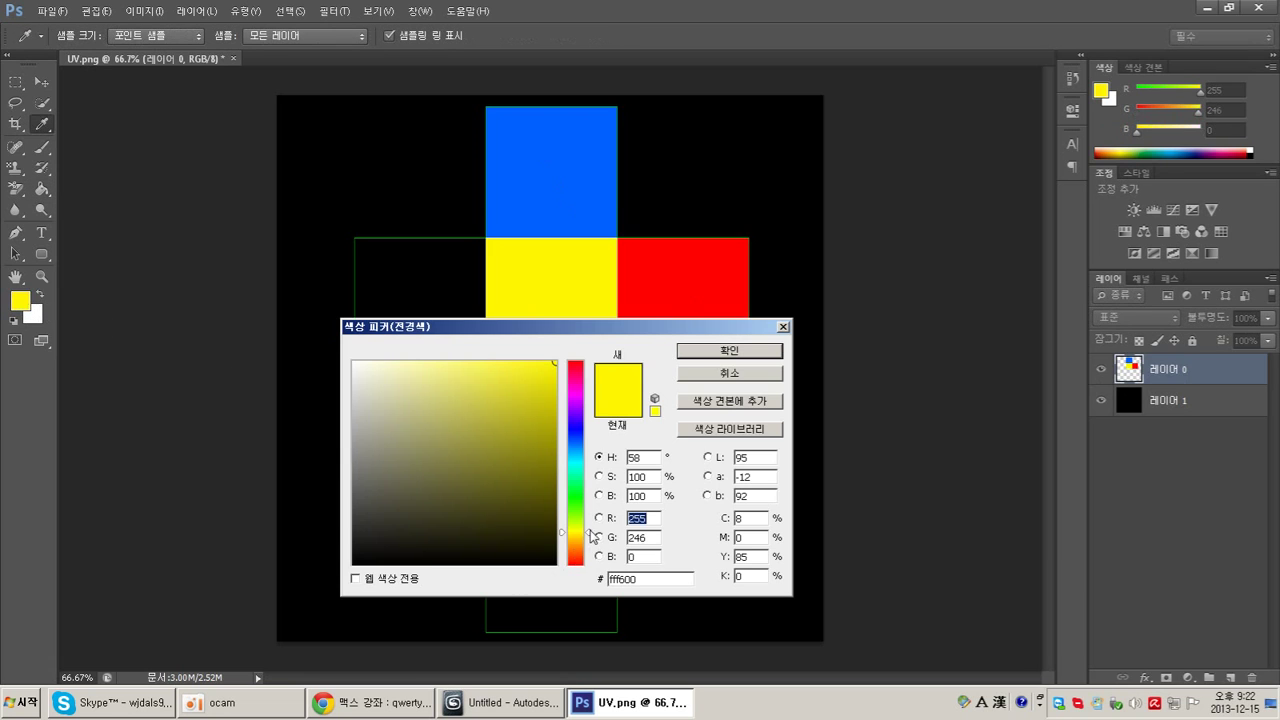
click(578, 504)
click(729, 351)
click(420, 348)
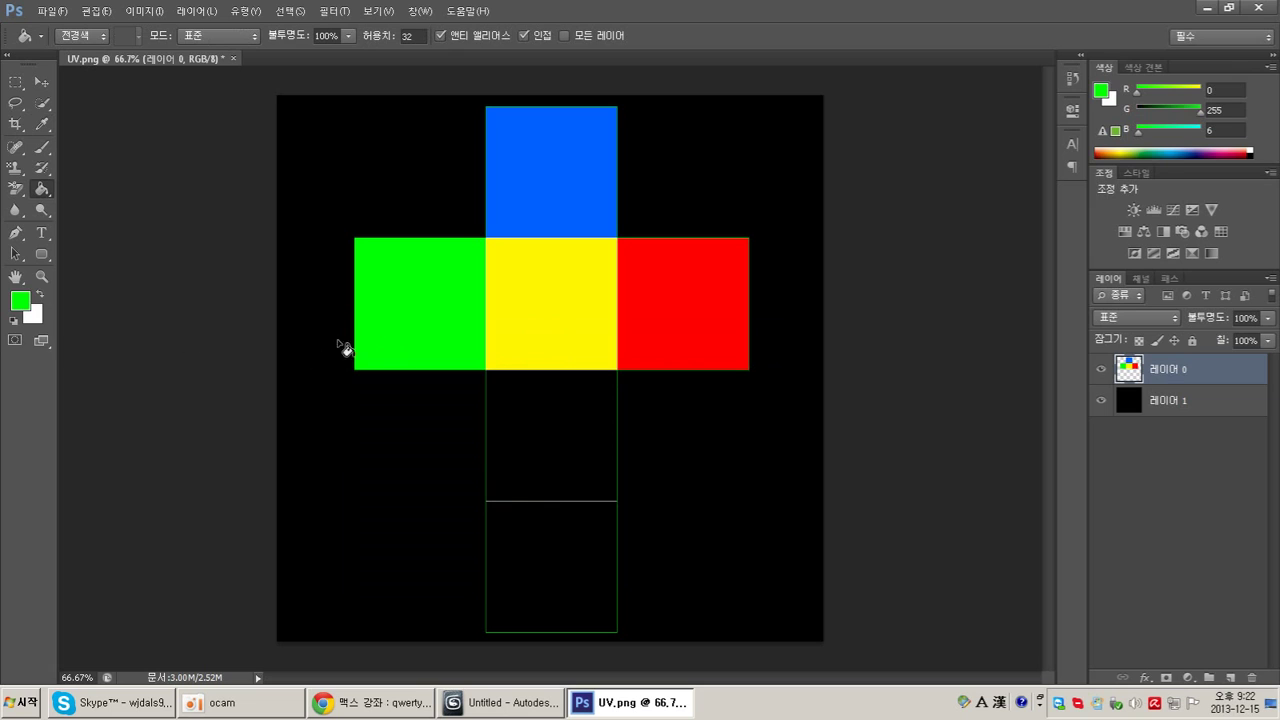
Step: Set the foreground colour to magenta (ff00cc) and fill the square directly below the yellow one
click(20, 301)
click(576, 465)
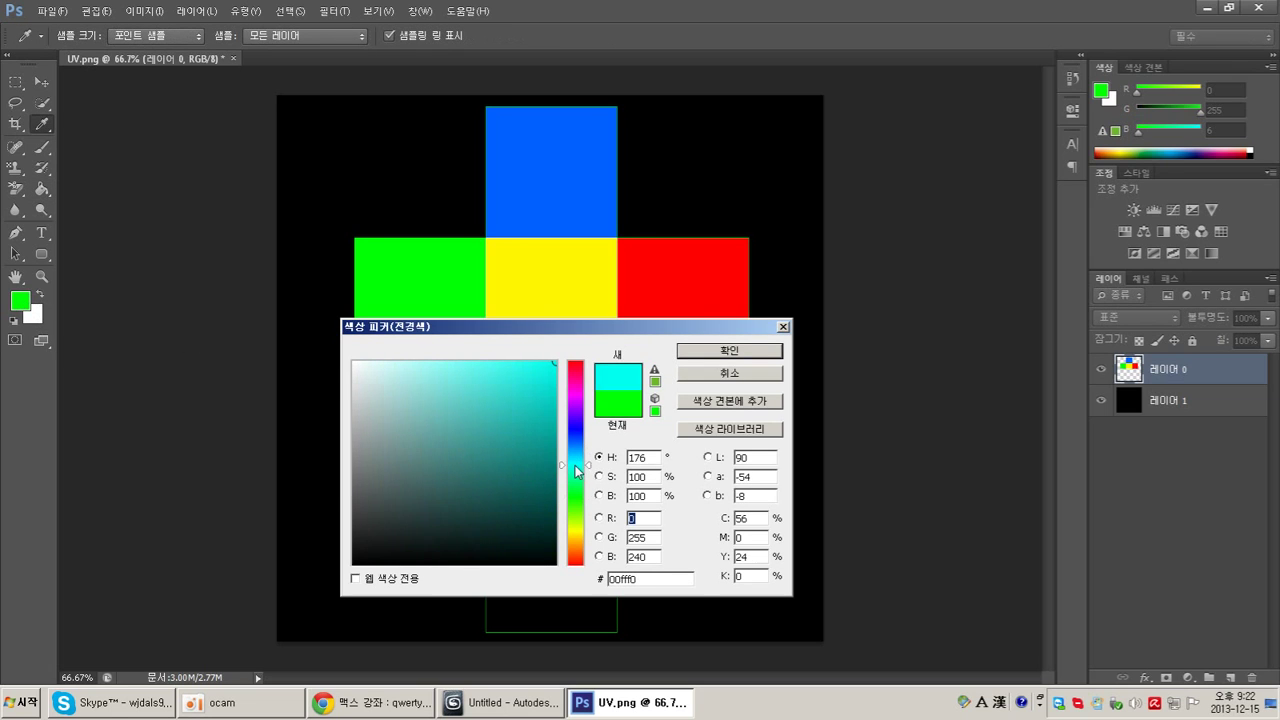
click(577, 395)
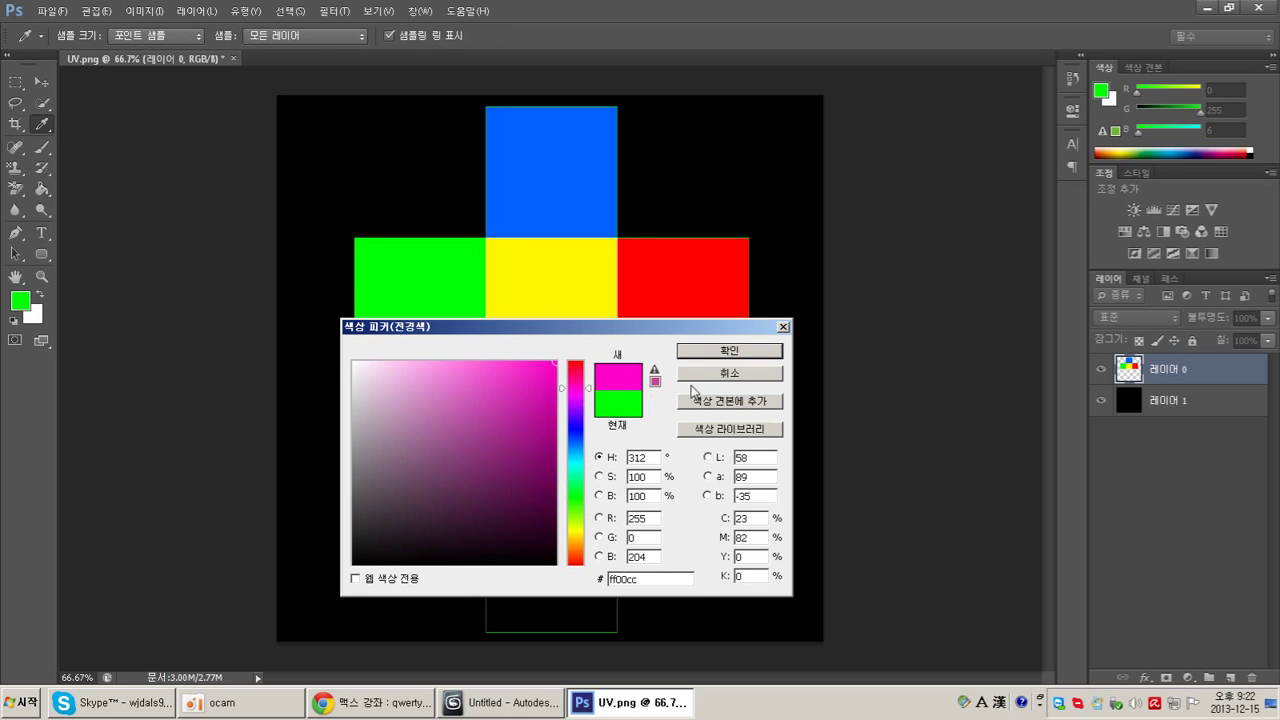
click(727, 373)
click(606, 453)
Step: Set the foreground colour to orange (RGB 255, 138, 0) and fill the lowest square of the cross
click(20, 301)
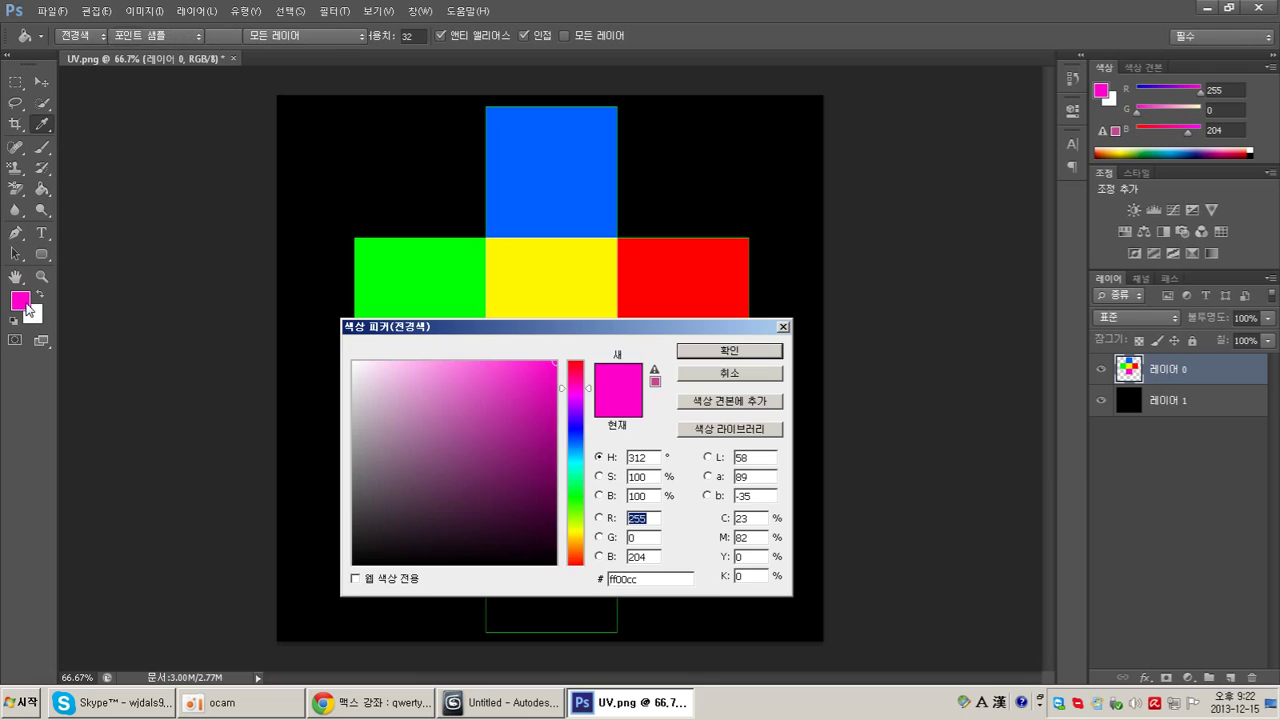
click(577, 474)
click(585, 545)
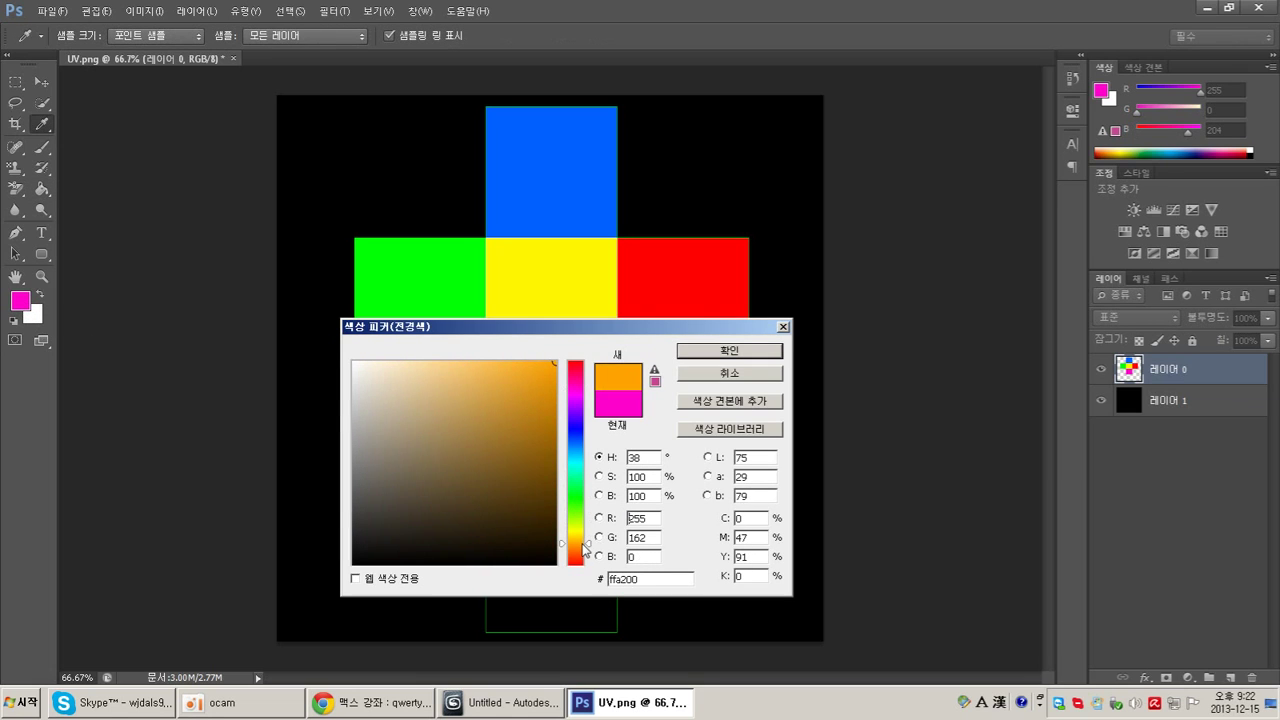
click(585, 549)
click(729, 350)
click(541, 557)
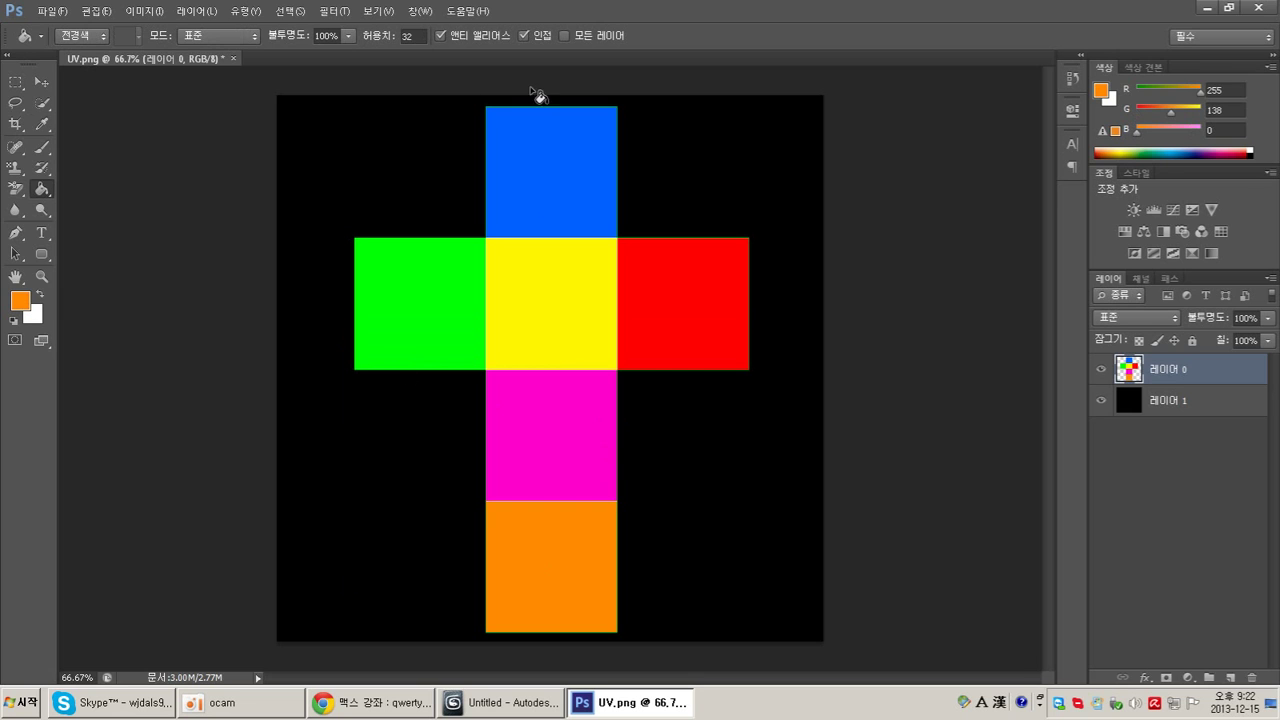
Step: Save a copy of the texture to the desktop as box_TEX.bmp in 24-bit Windows BMP format
click(51, 16)
click(126, 170)
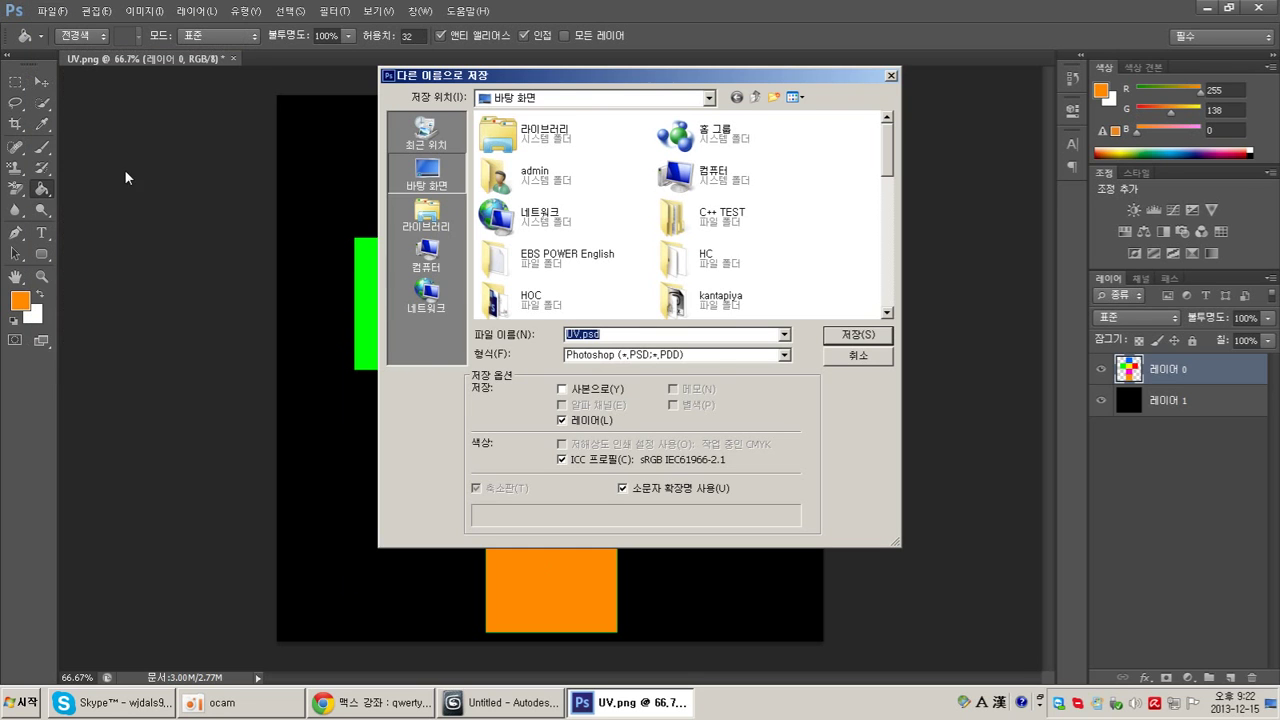
click(775, 355)
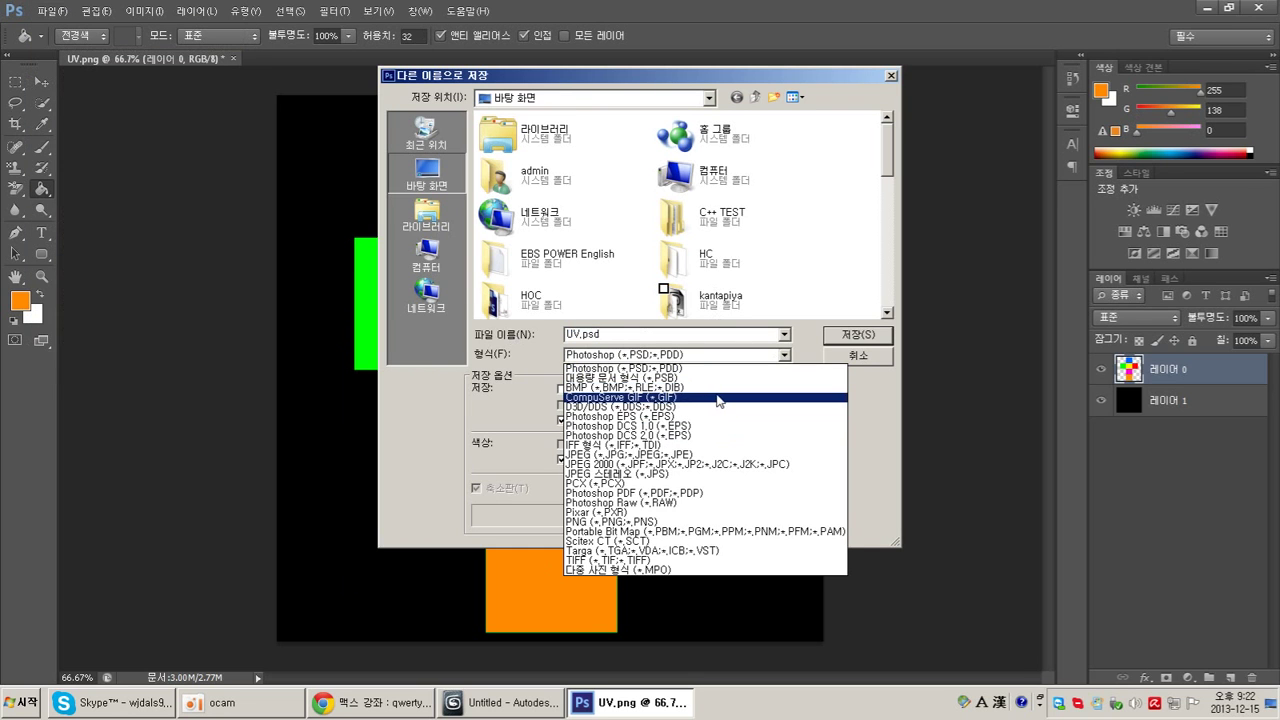
click(714, 401)
click(584, 336)
click(584, 336)
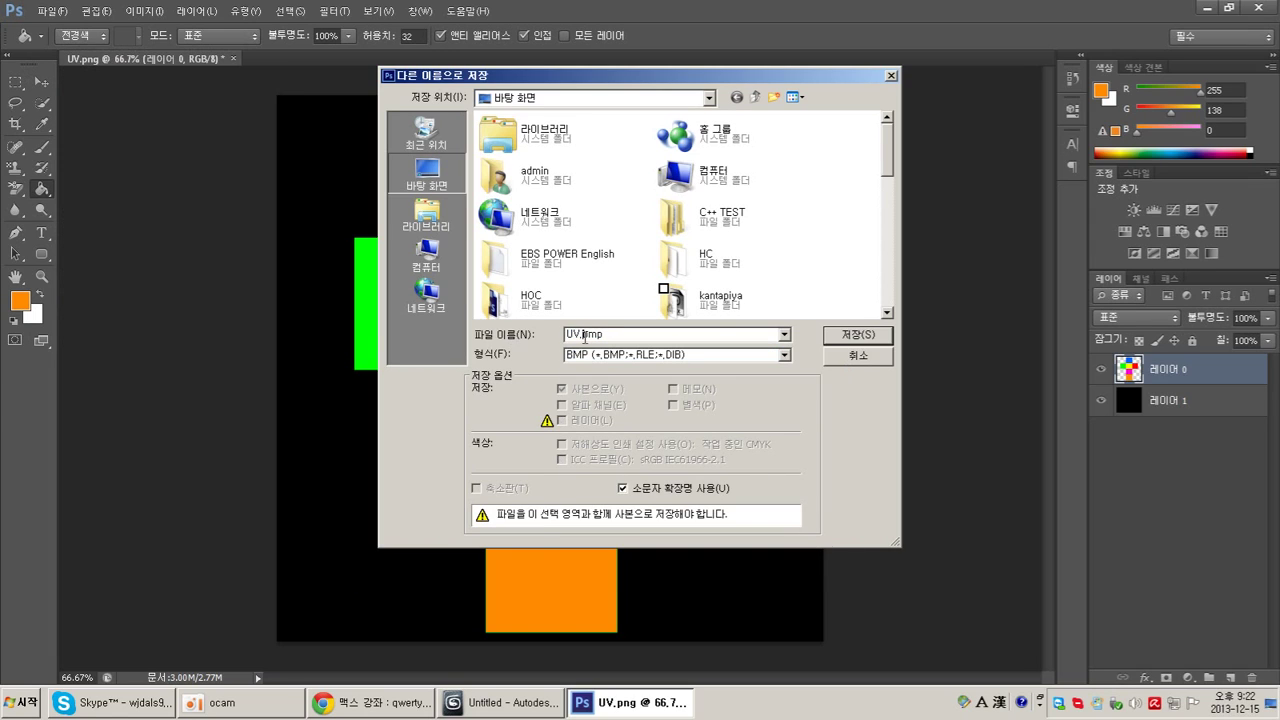
key(BackSpace)
key(BackSpace)
text(box_TEX)
click(876, 340)
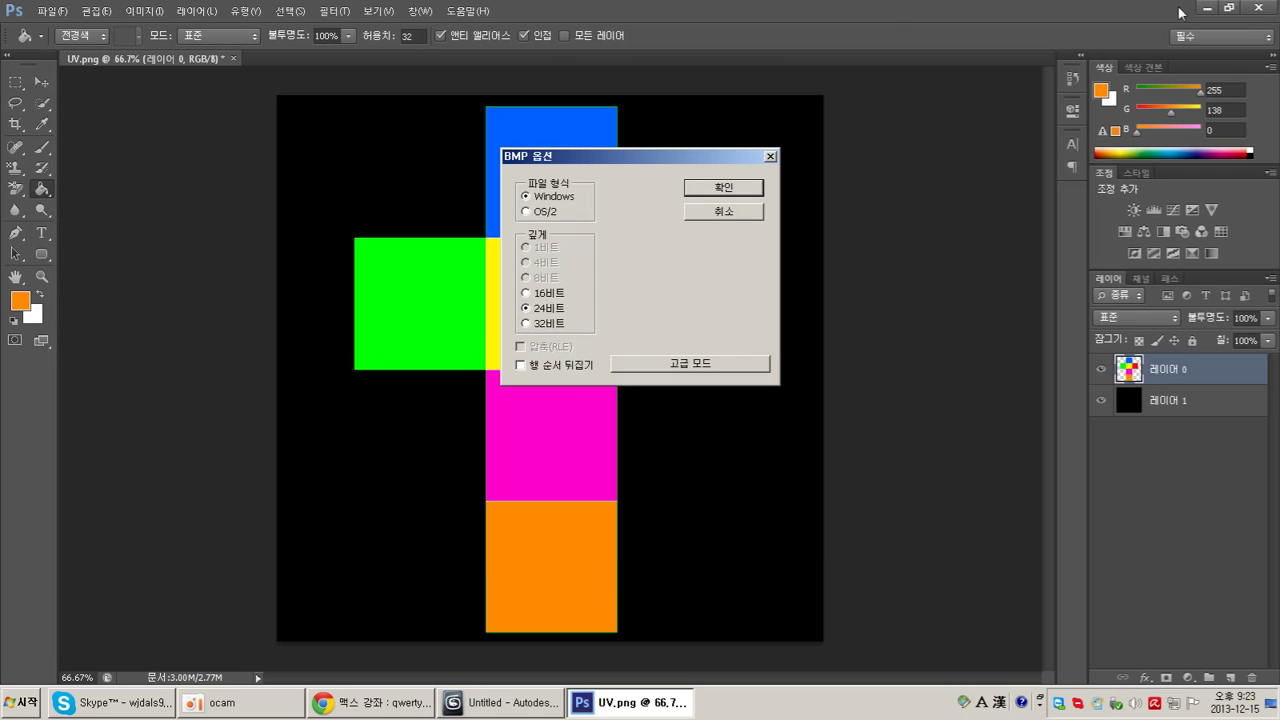
click(733, 186)
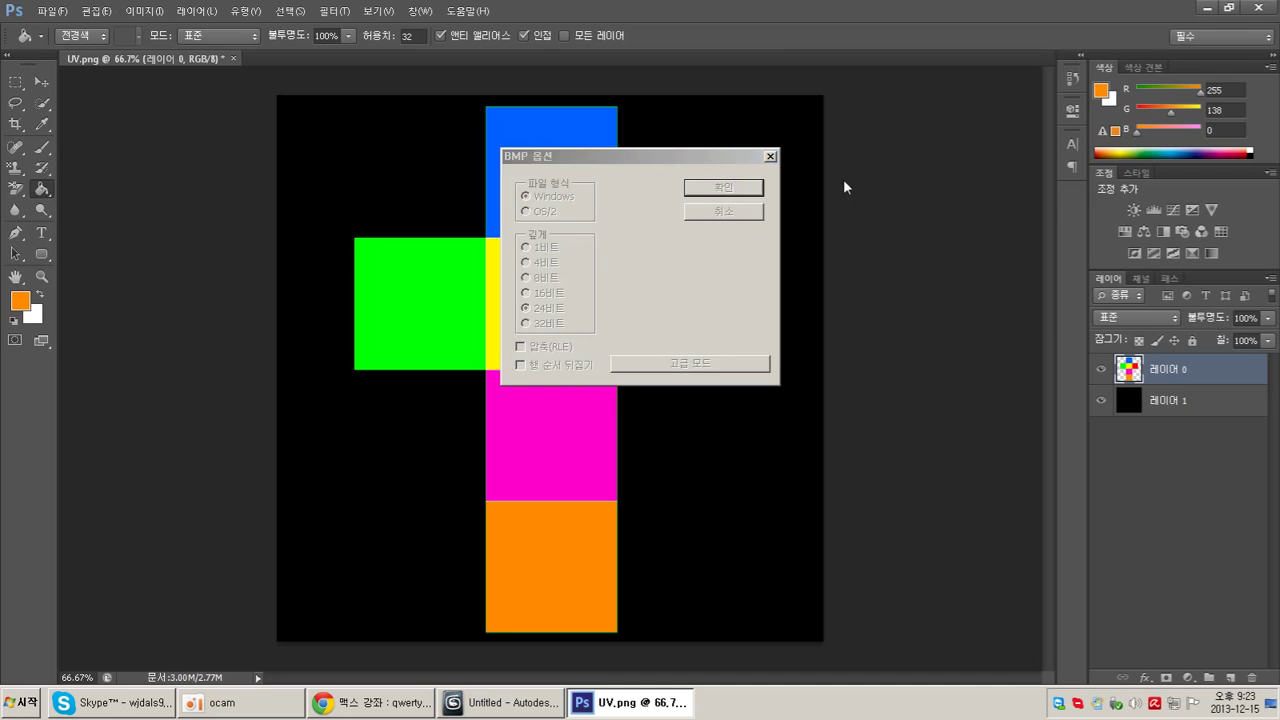
Step: Switch to 3ds Max and open the Material Editor
click(1203, 7)
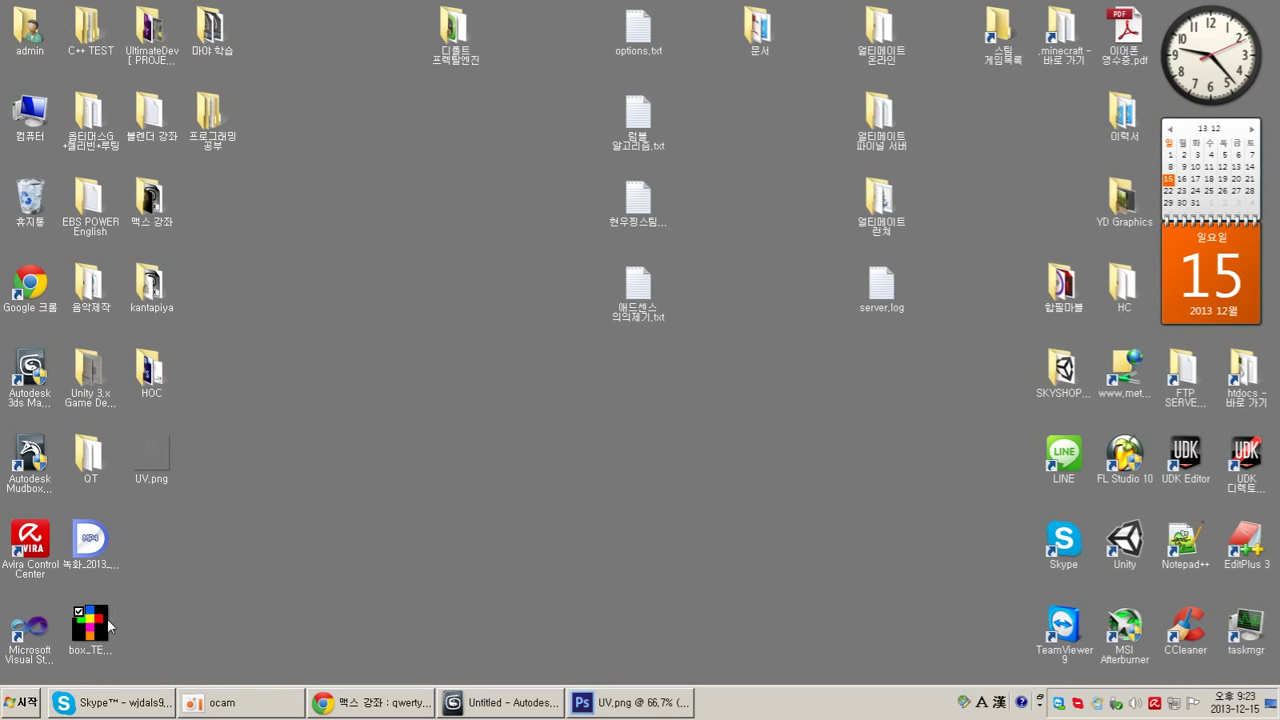
click(500, 702)
click(885, 51)
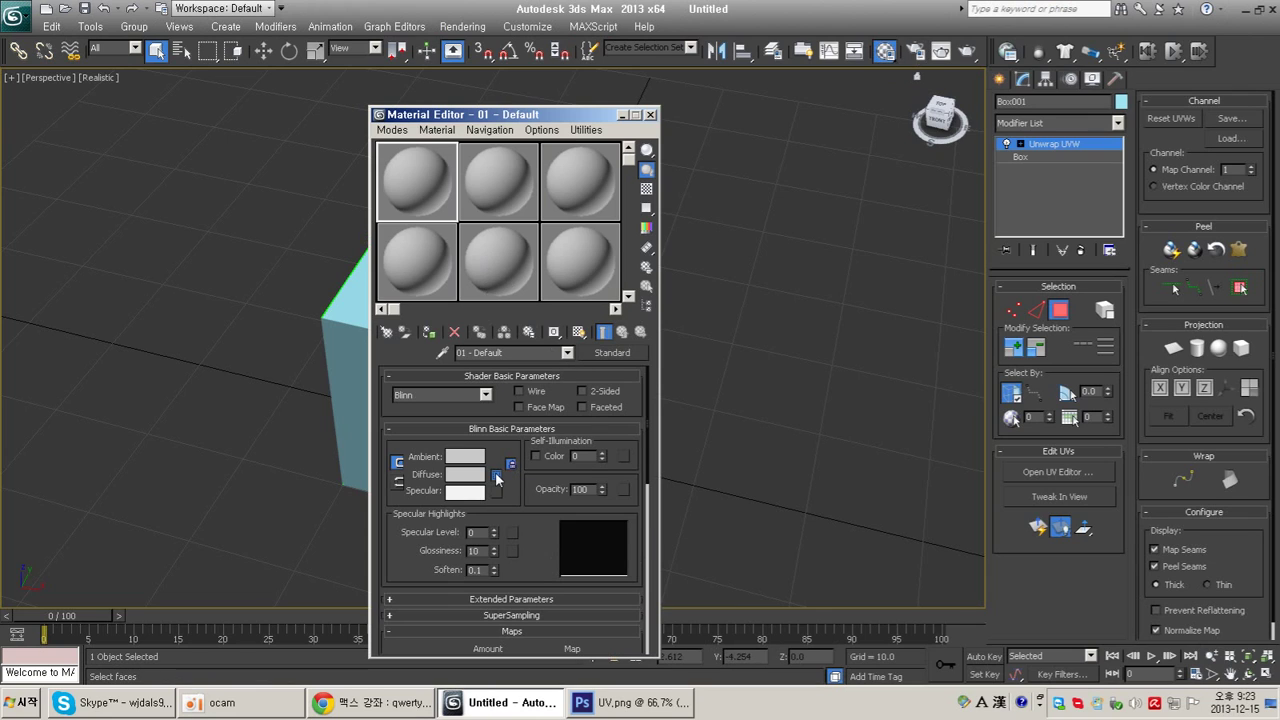
click(496, 474)
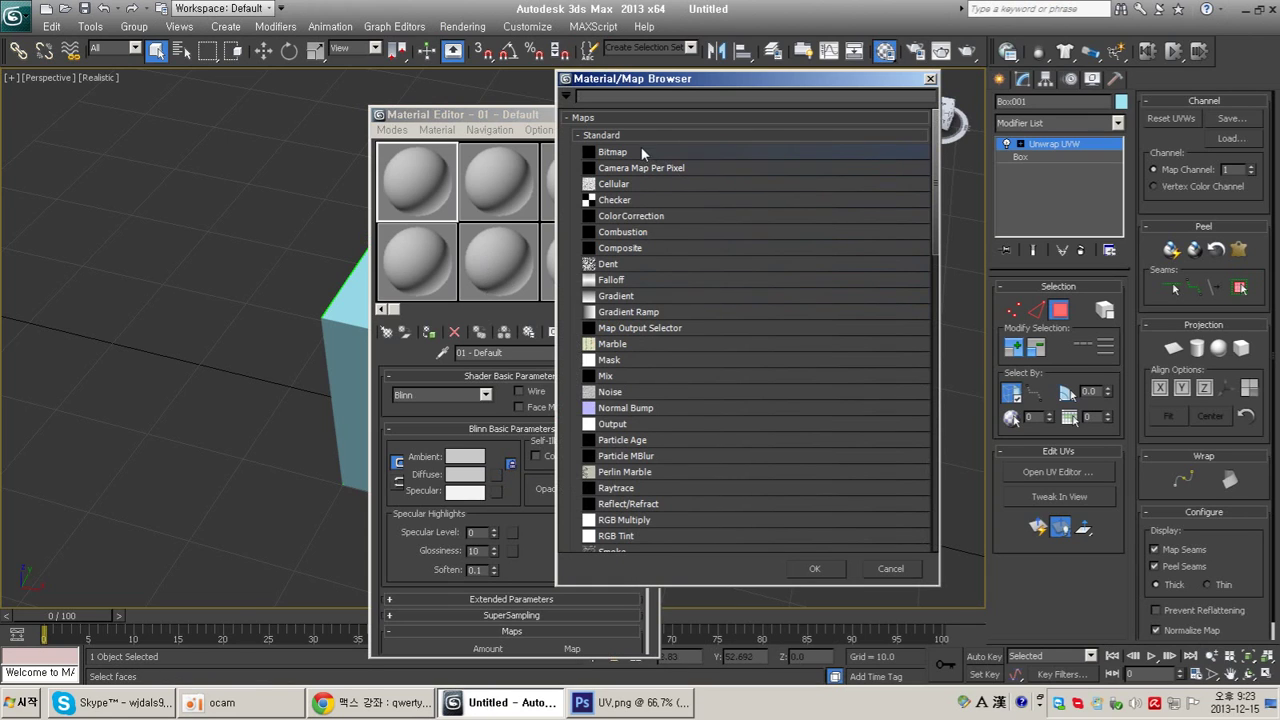
click(930, 78)
mouse_move(539, 540)
mouse_down()
mouse_move(523, 318)
mouse_move(523, 543)
mouse_move(526, 523)
mouse_up()
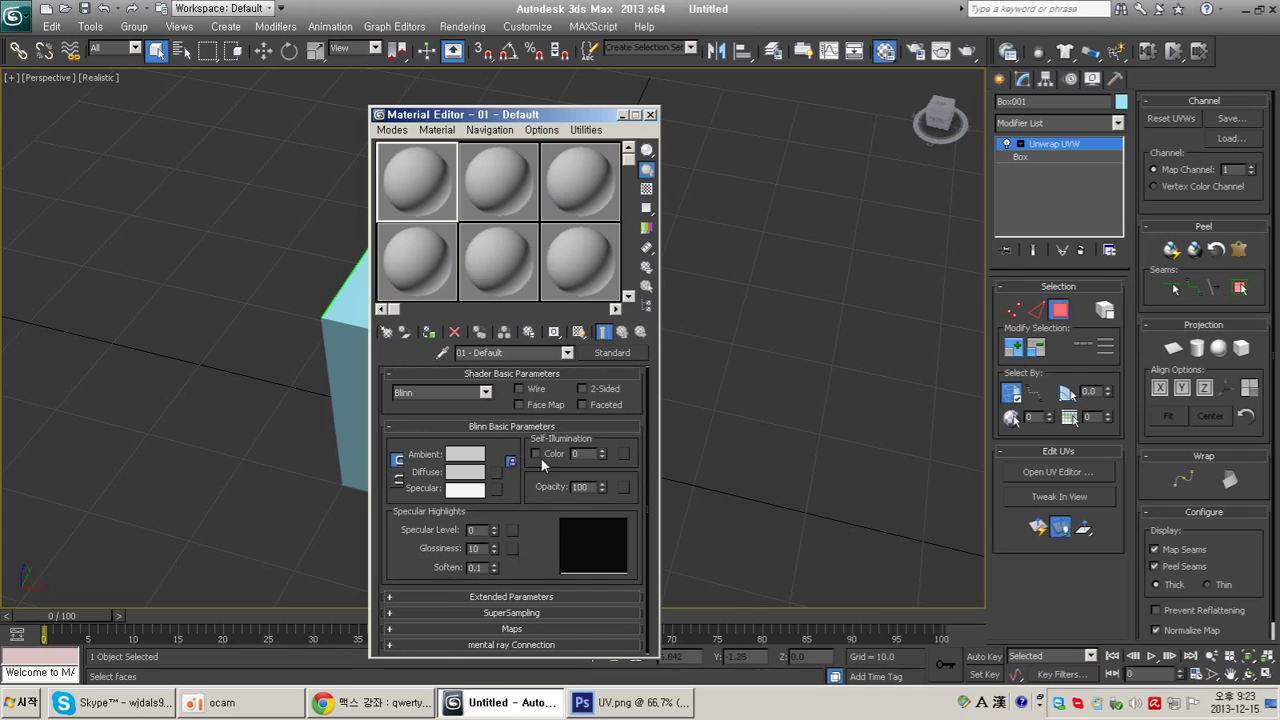
Step: Try to view box_TEX.bmp from the desktop in Paint
click(1238, 10)
click(150, 540)
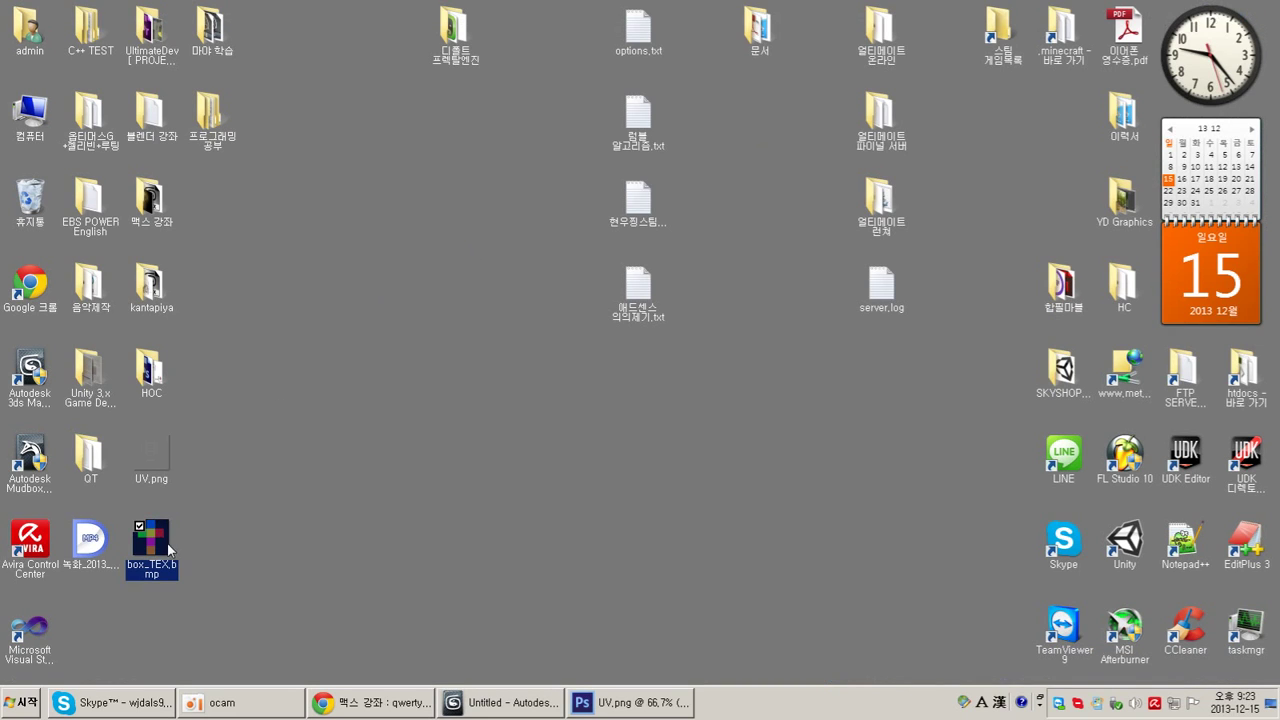
right_click(172, 527)
mouse_move(215, 283)
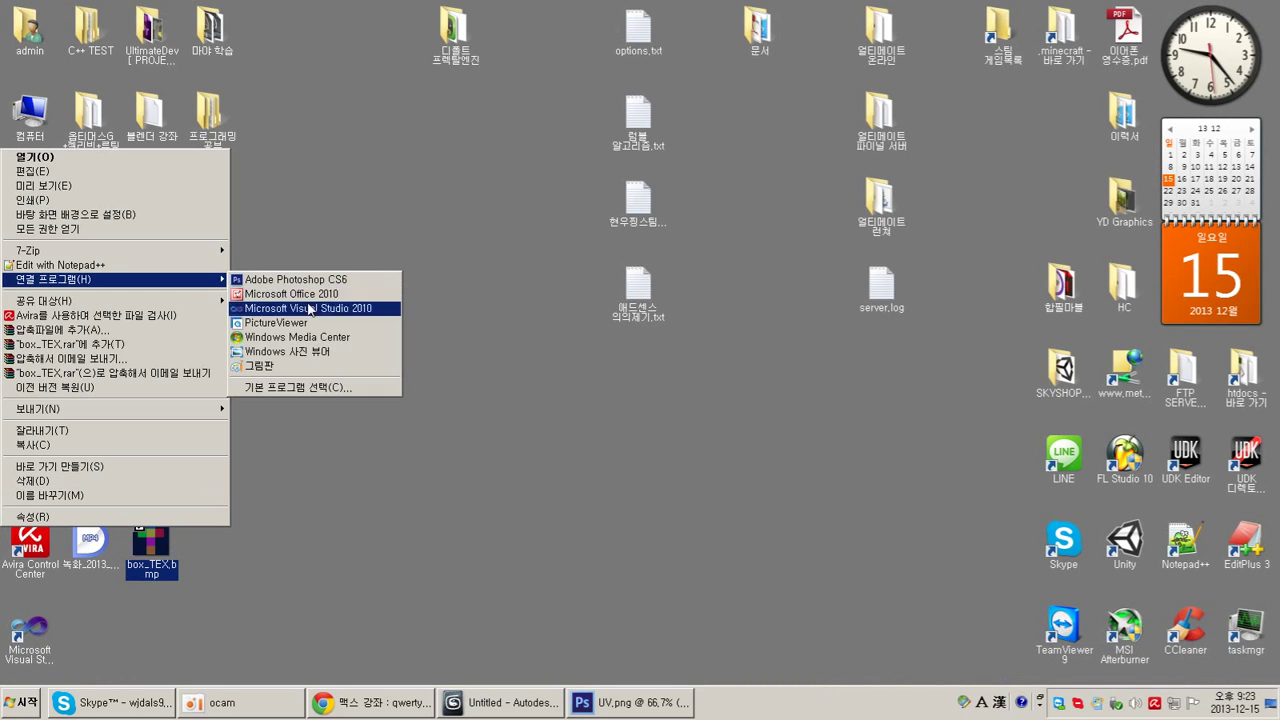
click(290, 368)
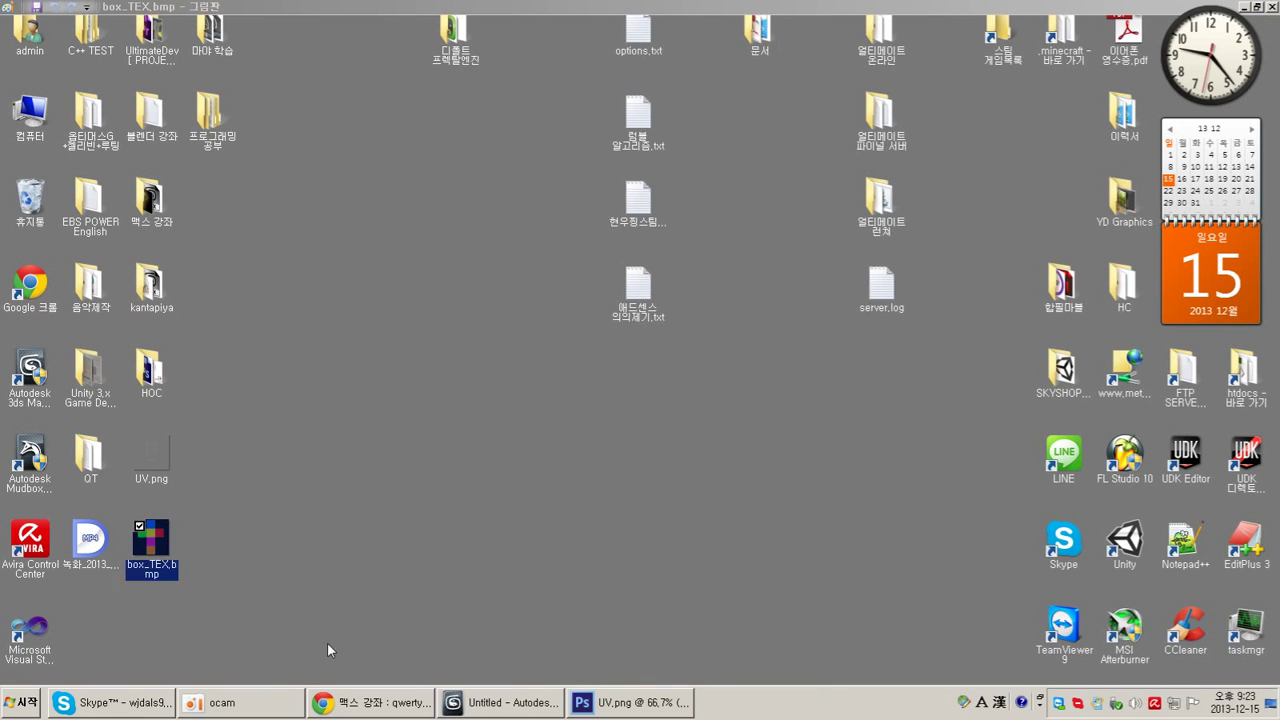
click(328, 645)
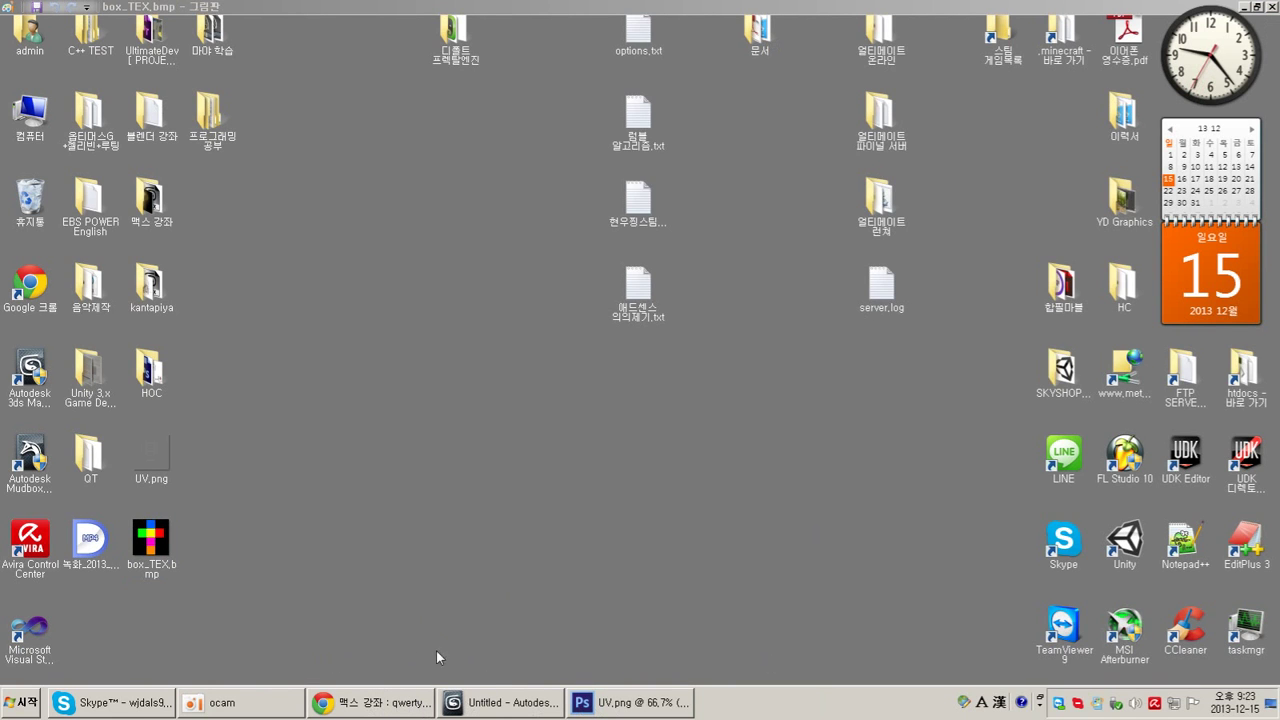
Step: Look at the painted texture in Photoshop and return to the Material Editor in 3ds Max
click(403, 705)
click(578, 710)
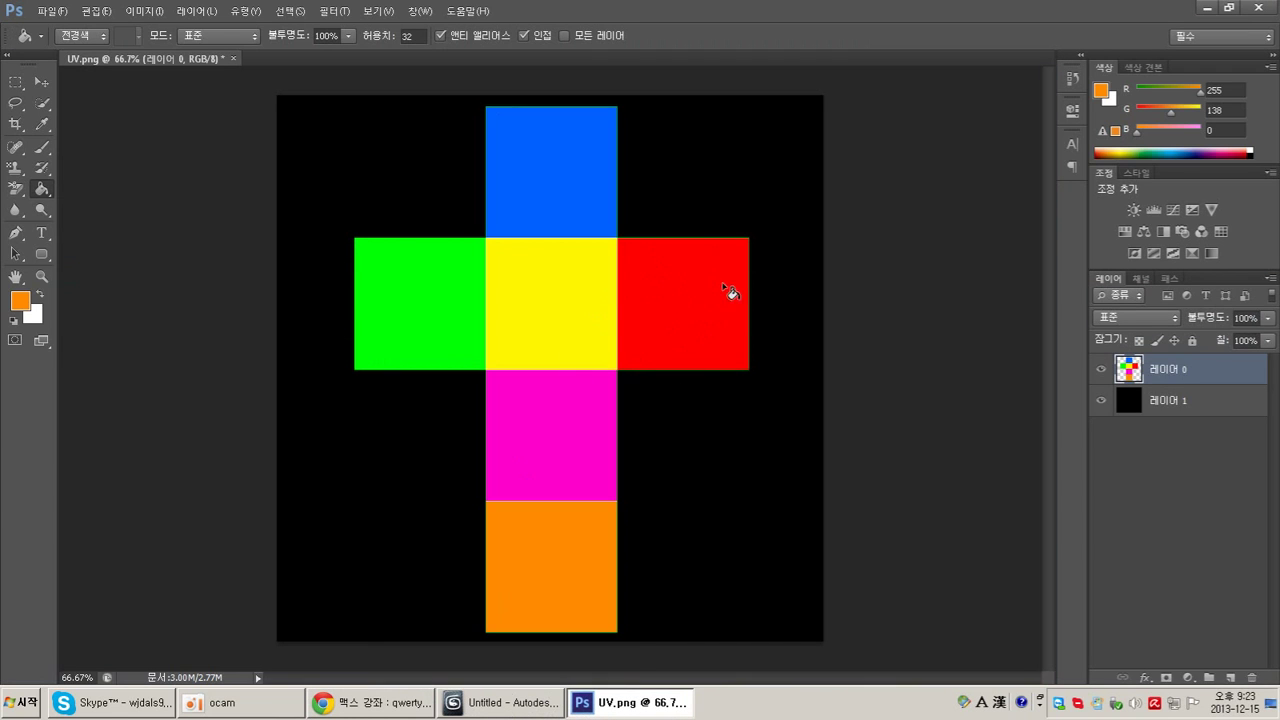
click(530, 712)
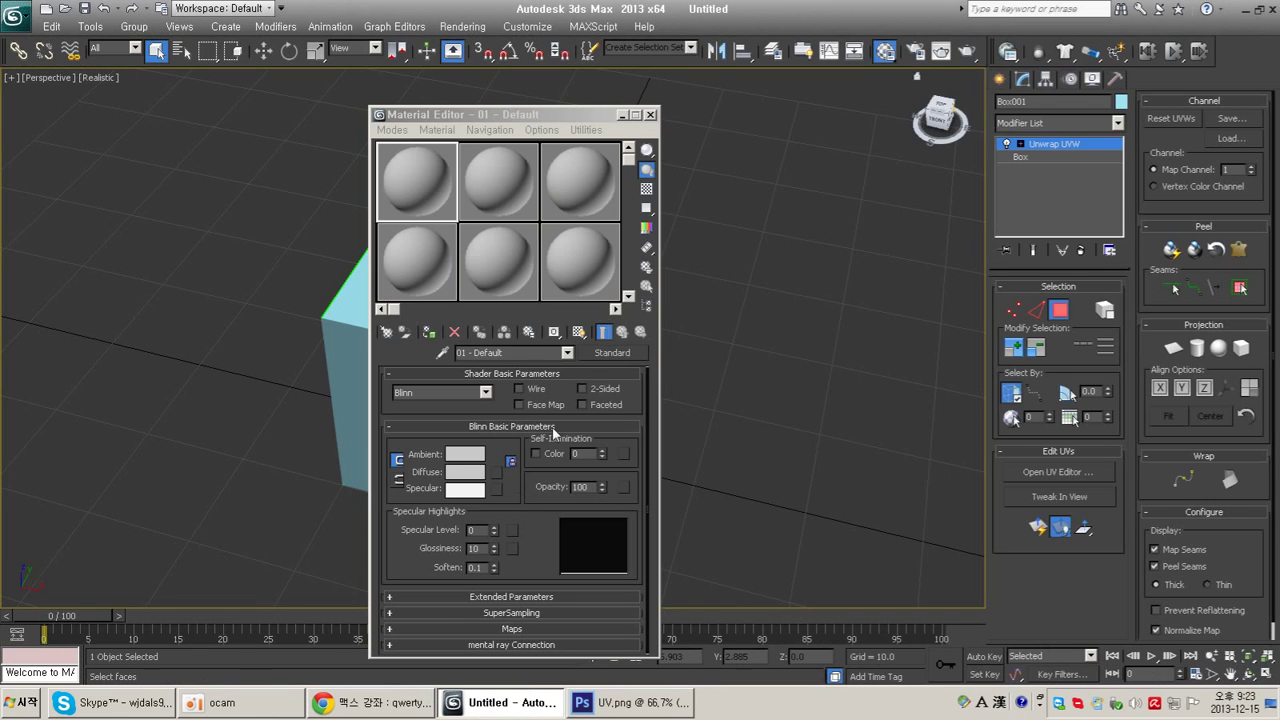
click(494, 473)
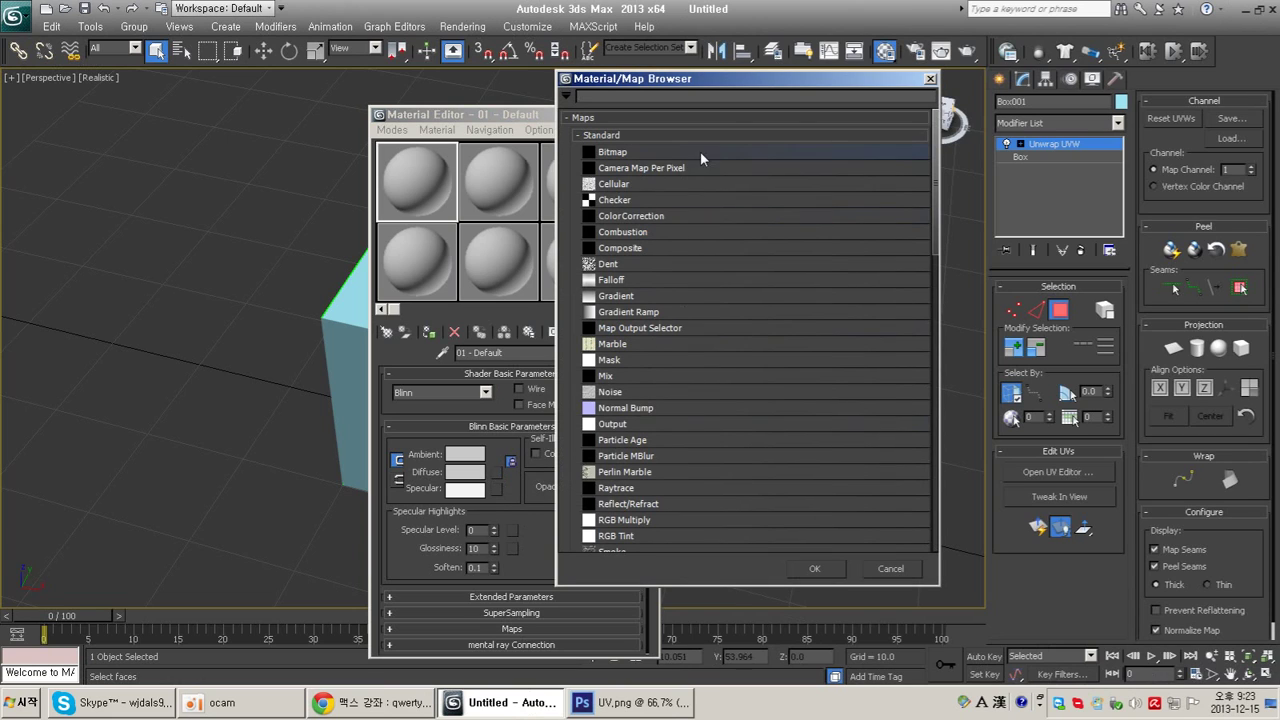
click(930, 78)
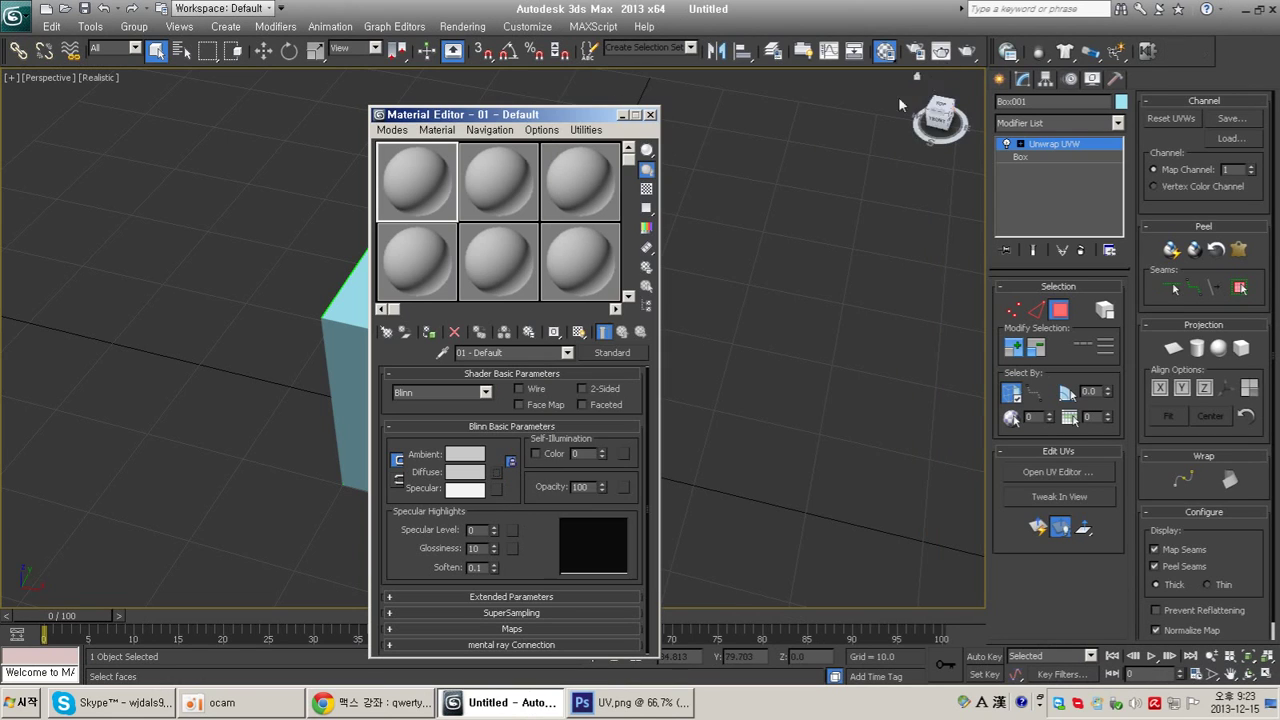
click(497, 471)
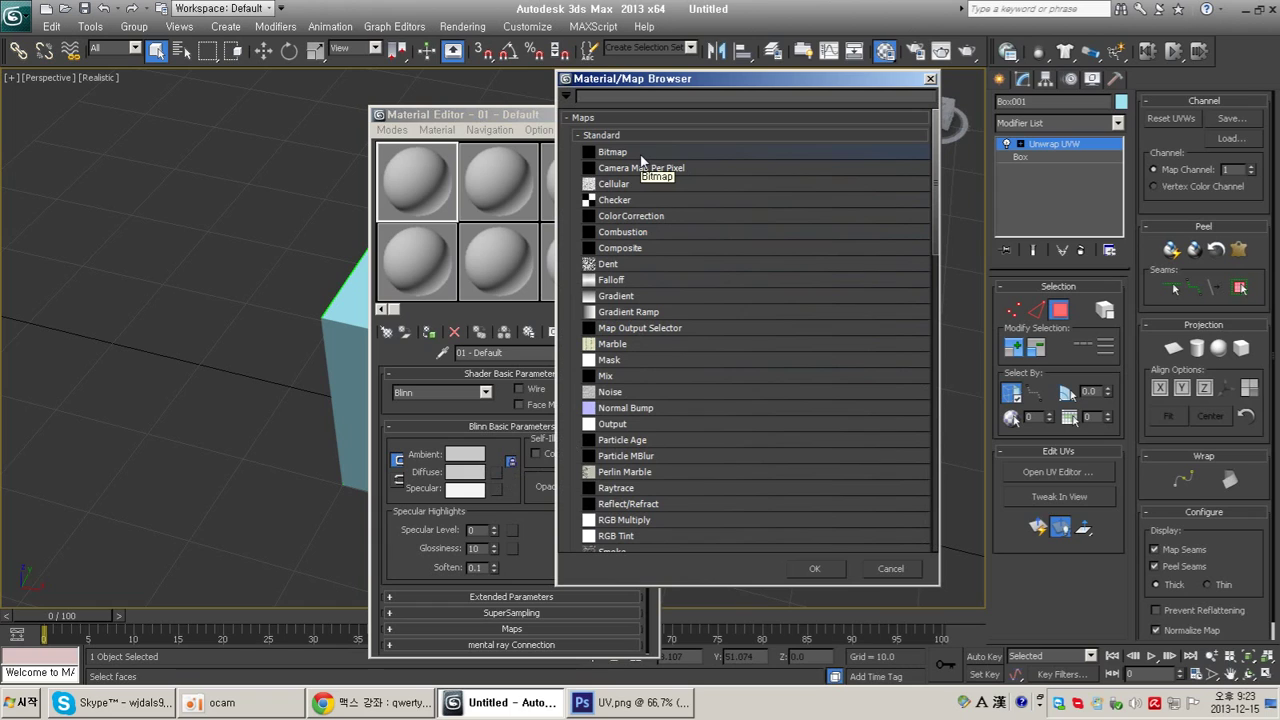
click(930, 78)
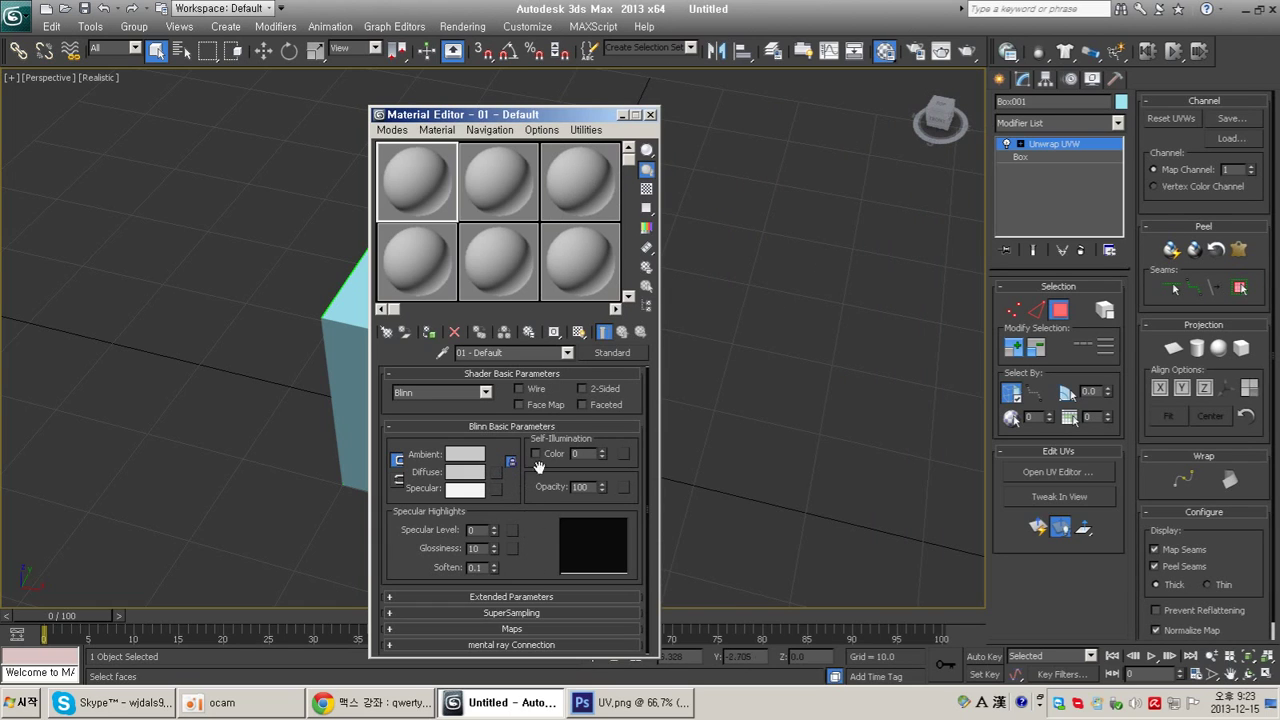
Step: Look at the material's list of maps and at the map types offered for its Diffuse Color slot
click(514, 629)
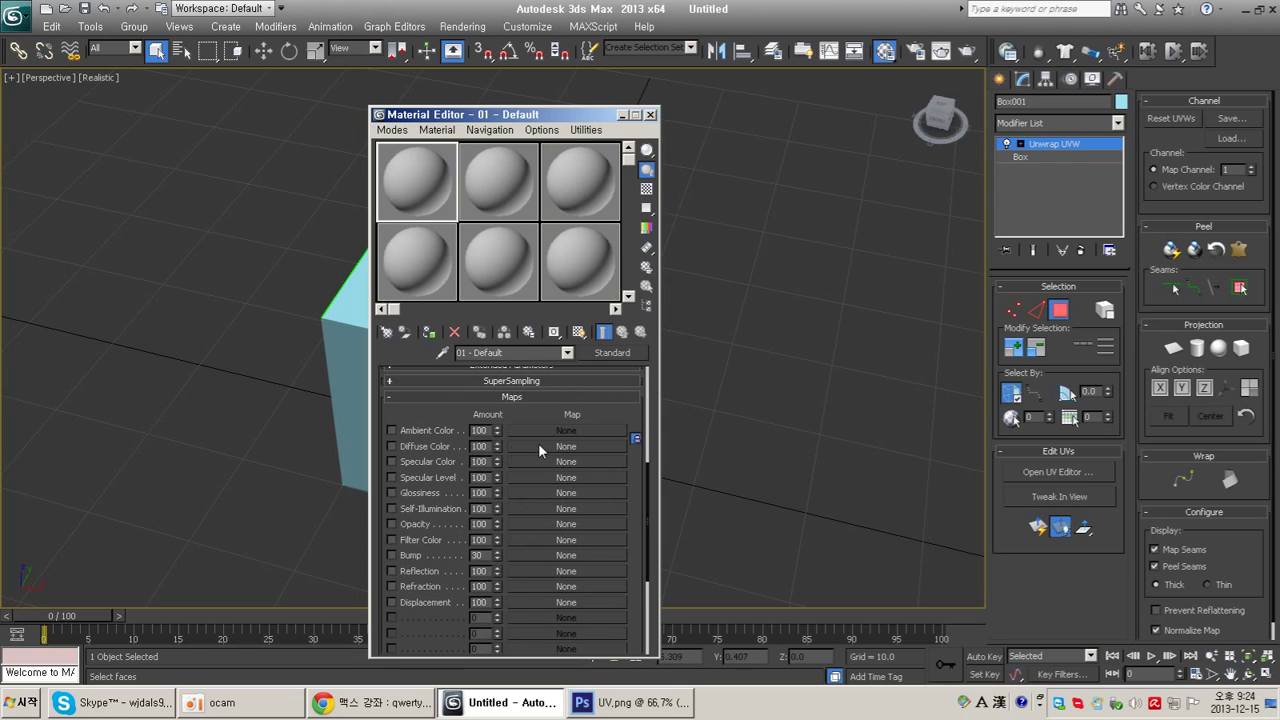
click(554, 446)
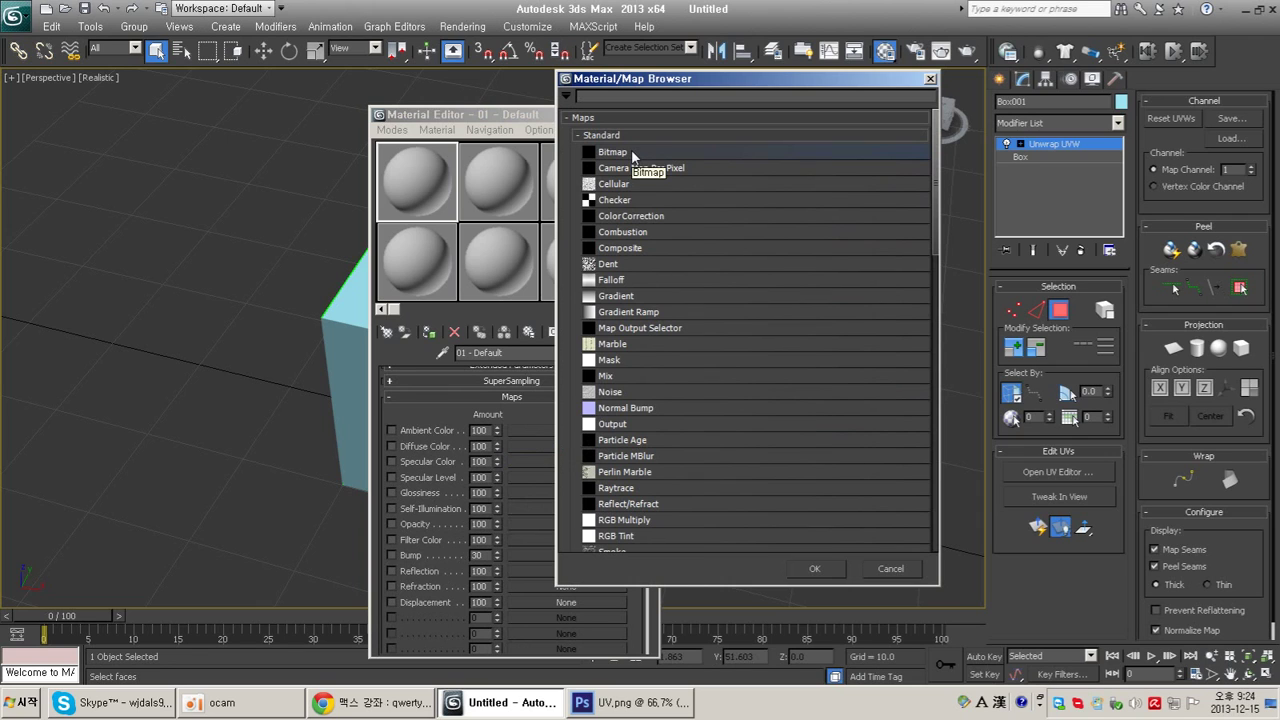
click(891, 568)
scroll(522, 470, up, 4)
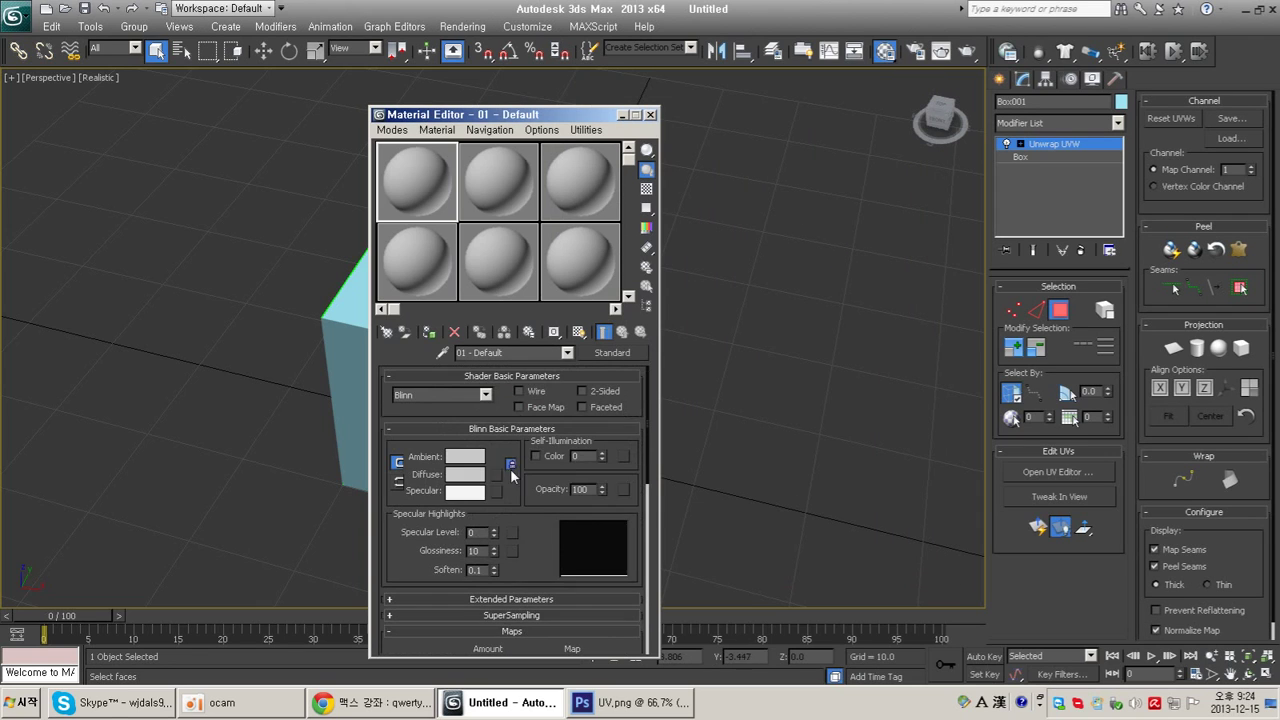
Step: Load box_TEX.bmp from the desktop as a Bitmap into the material's Diffuse Color map slot
click(497, 475)
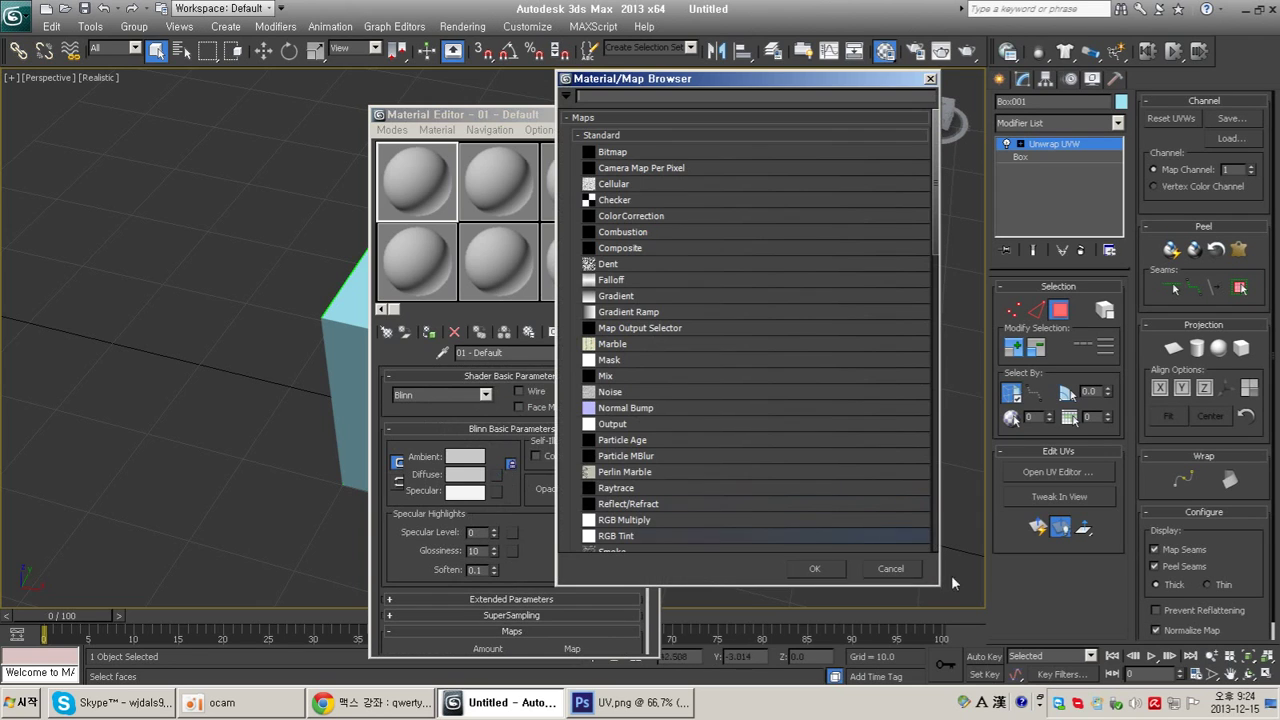
click(891, 568)
scroll(605, 563, down, 3)
click(589, 584)
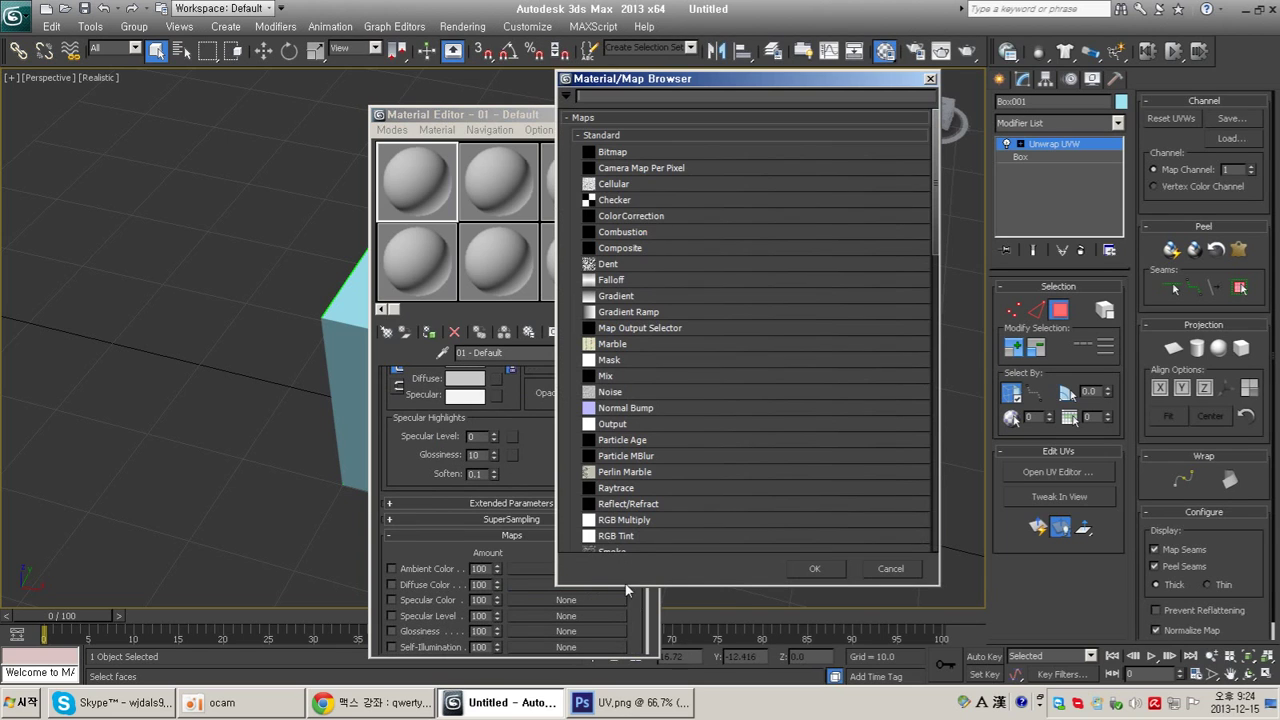
double_click(645, 153)
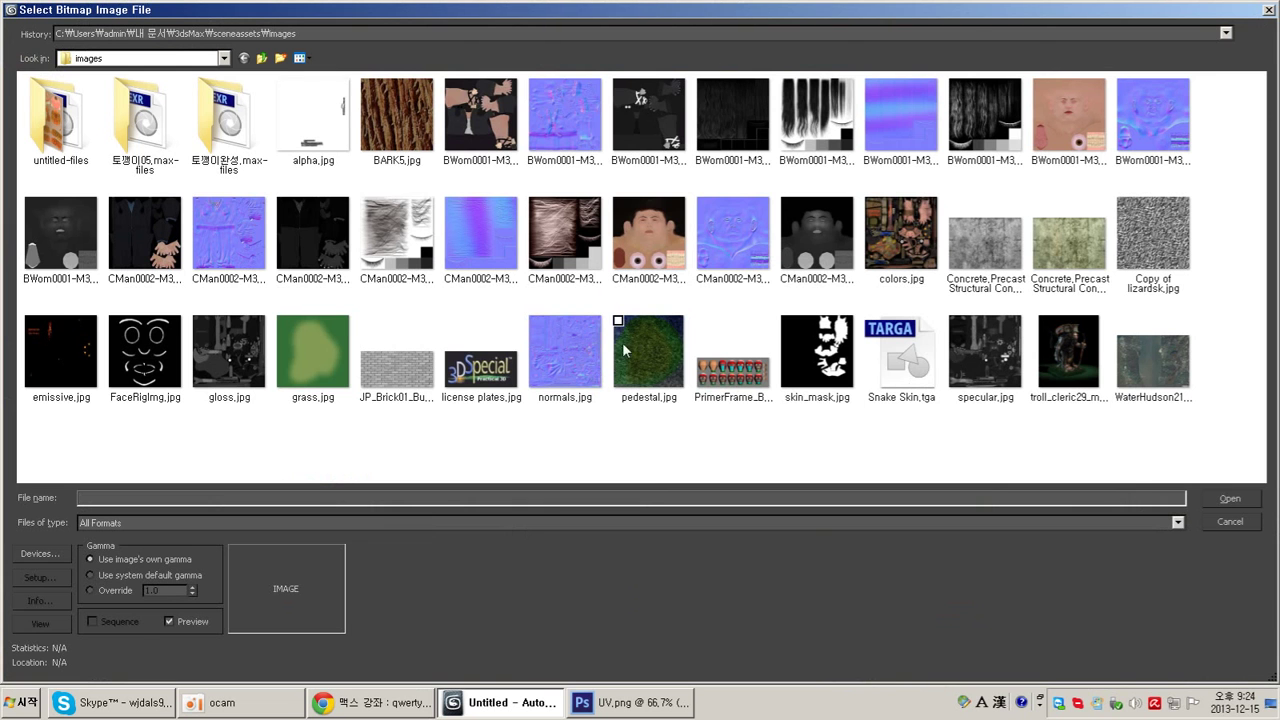
click(261, 58)
click(261, 58)
click(261, 58)
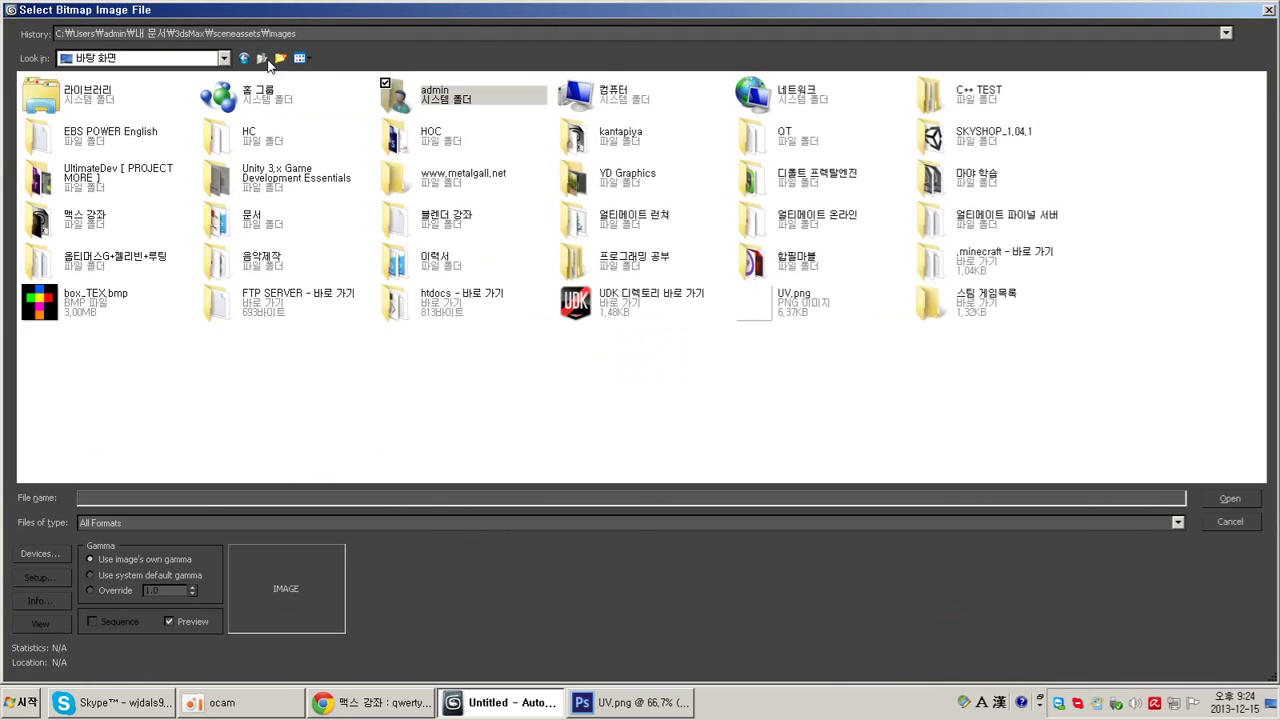
double_click(100, 302)
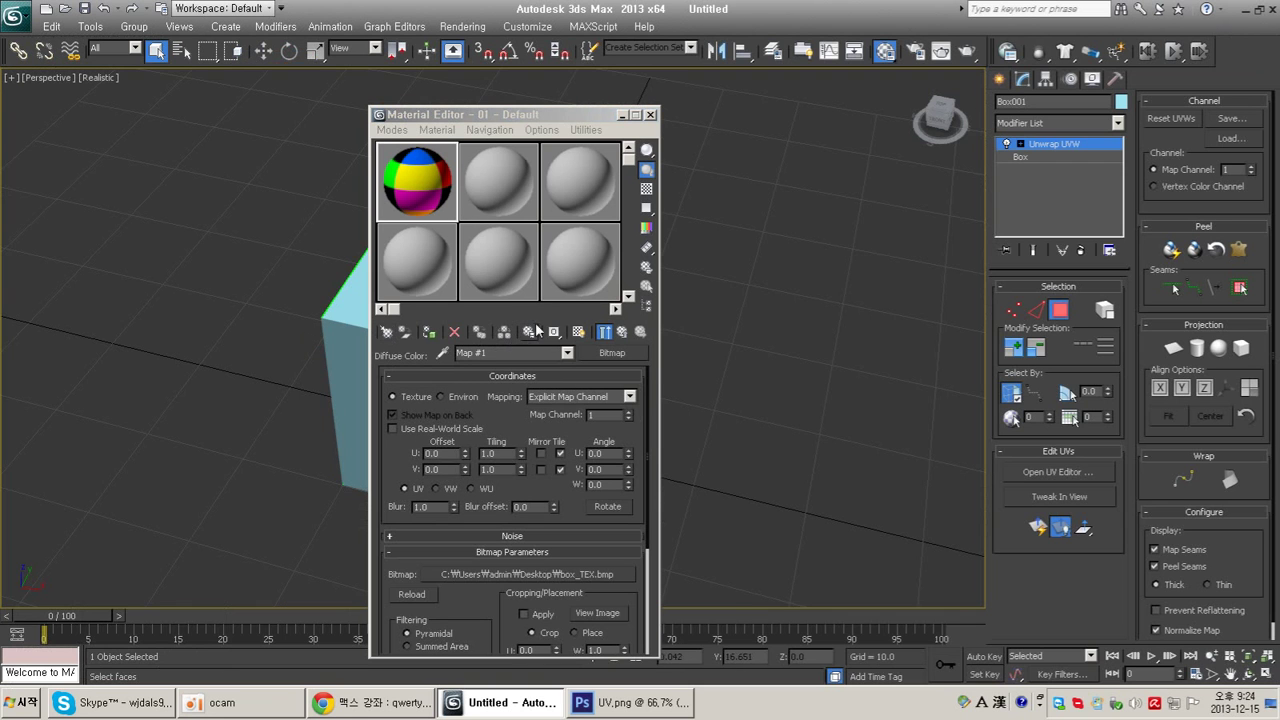
Step: Assign the textured material to the box and show its map in the viewport
drag(563, 116, 765, 99)
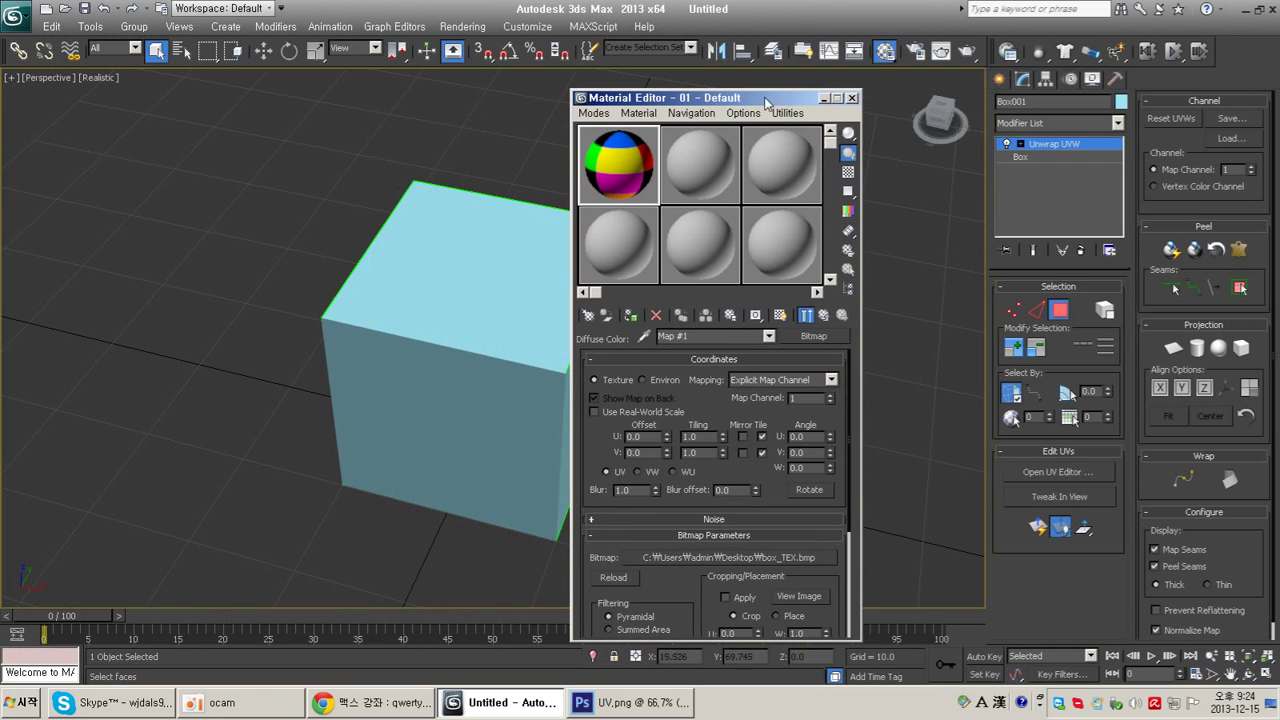
click(822, 317)
scroll(746, 362, up, 3)
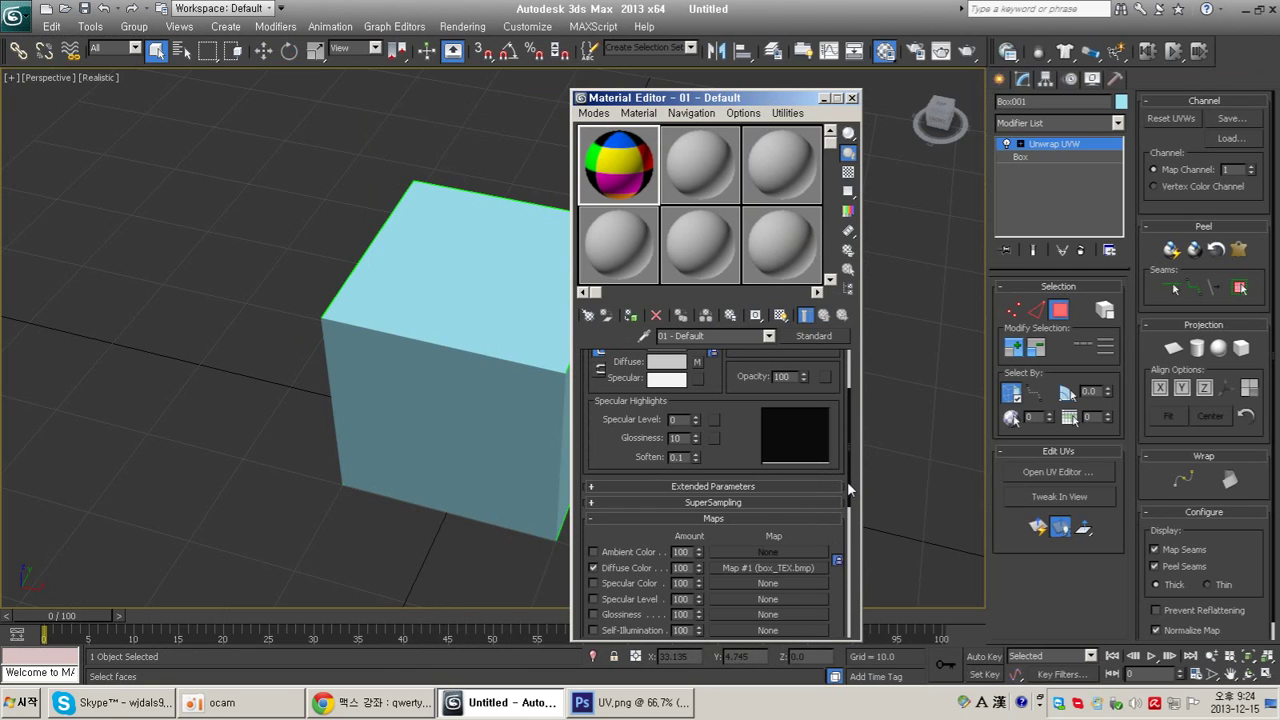
scroll(760, 450, up, 2)
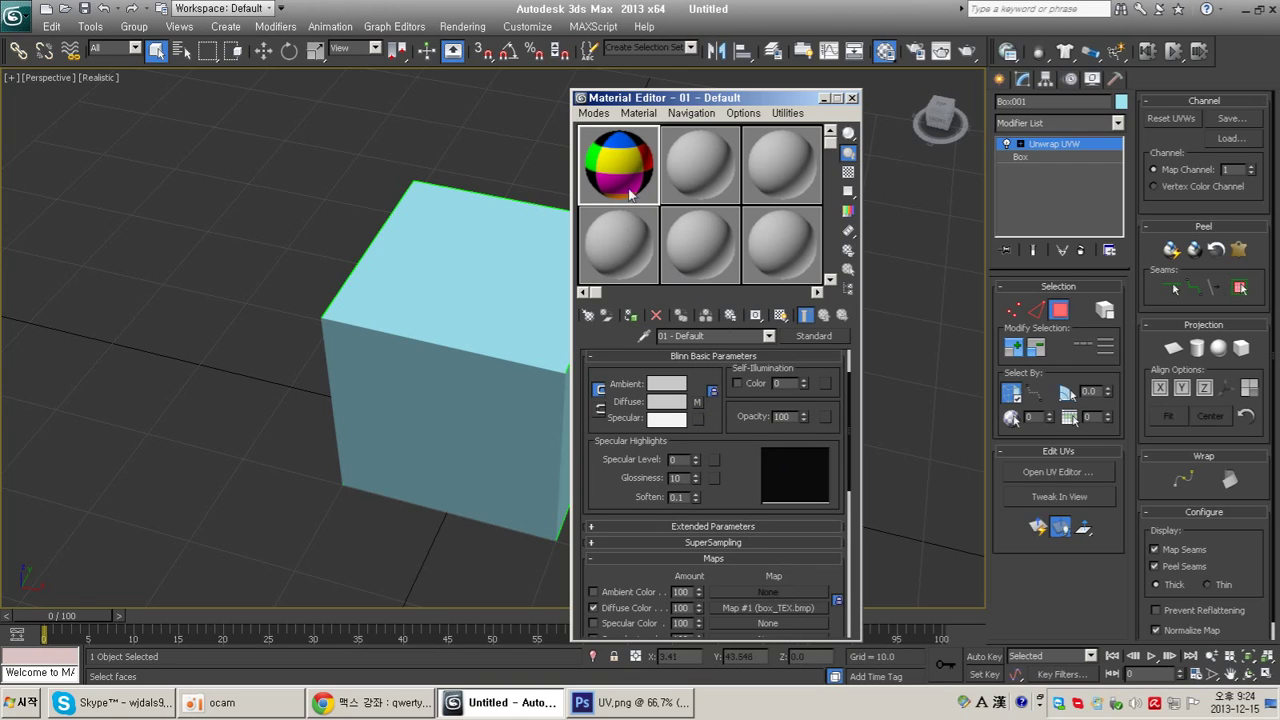
drag(621, 200, 473, 319)
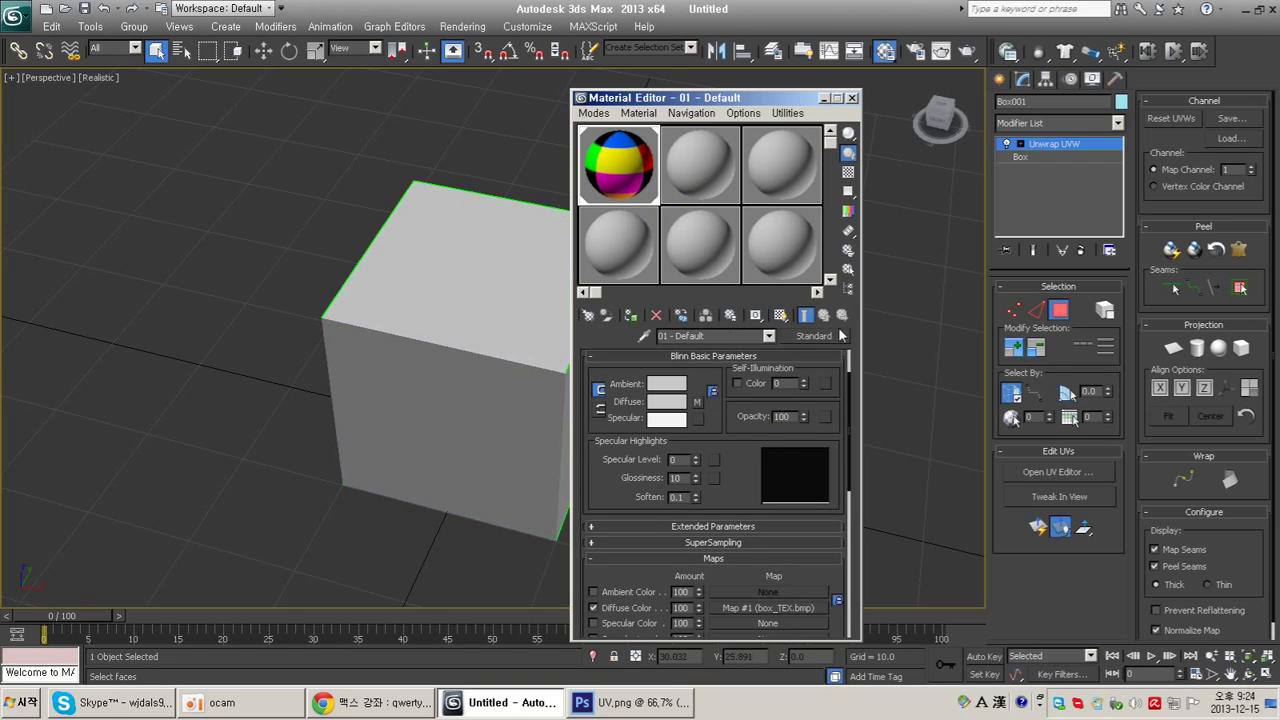
click(781, 315)
mouse_move(399, 300)
alt+middle_down()
mouse_move(394, 246)
mouse_move(462, 371)
alt+middle_up()
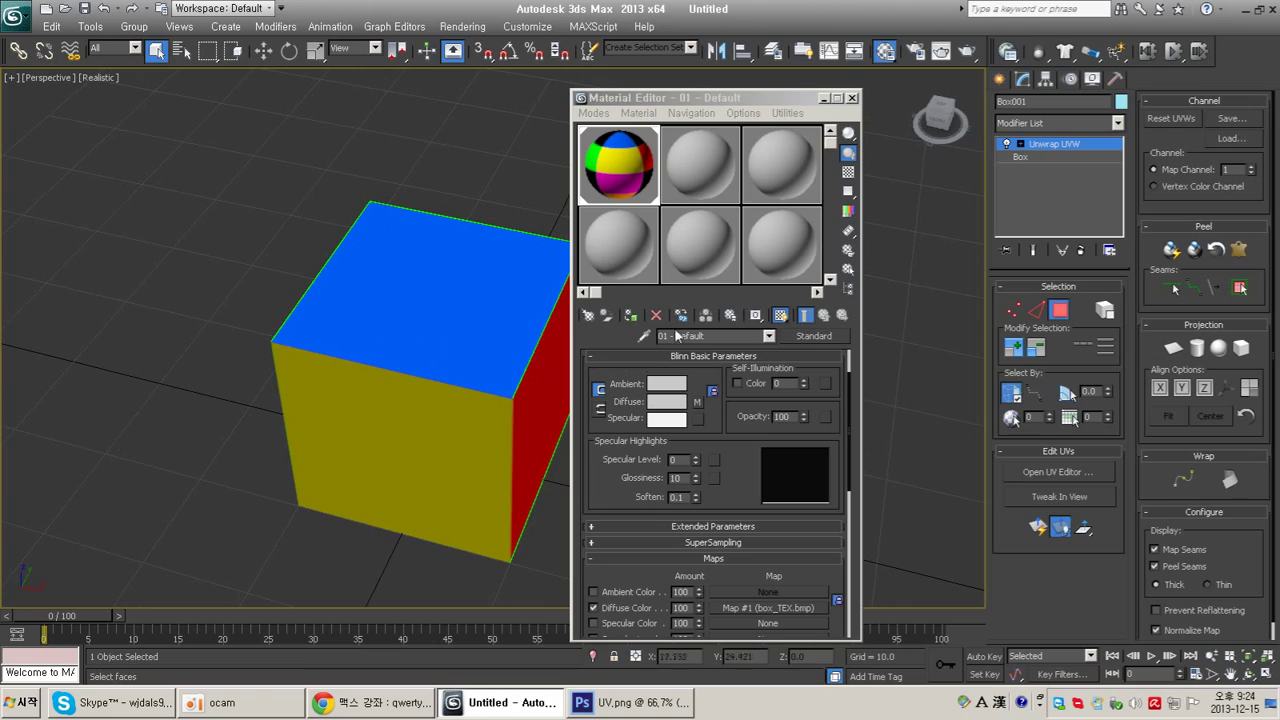
Step: Examine the textured faces of the box and the material's list of map slots
click(823, 98)
alt+middle_drag(600, 300, 736, 297)
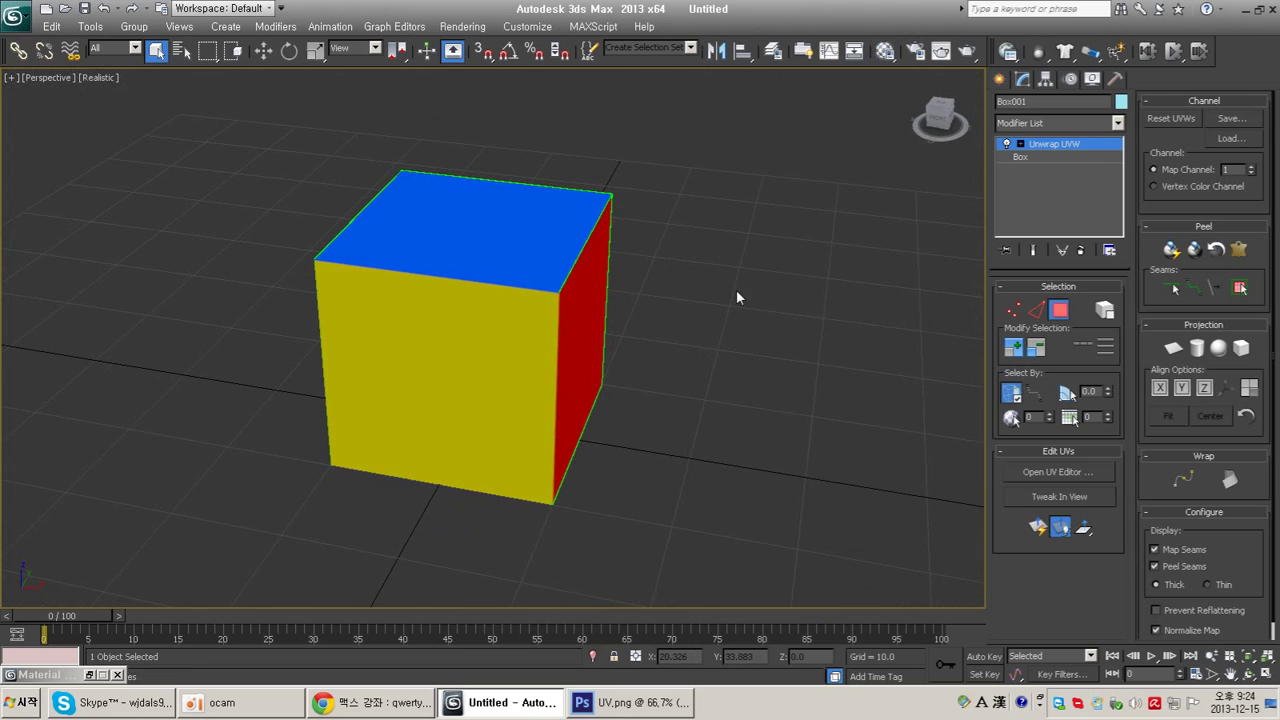
click(885, 52)
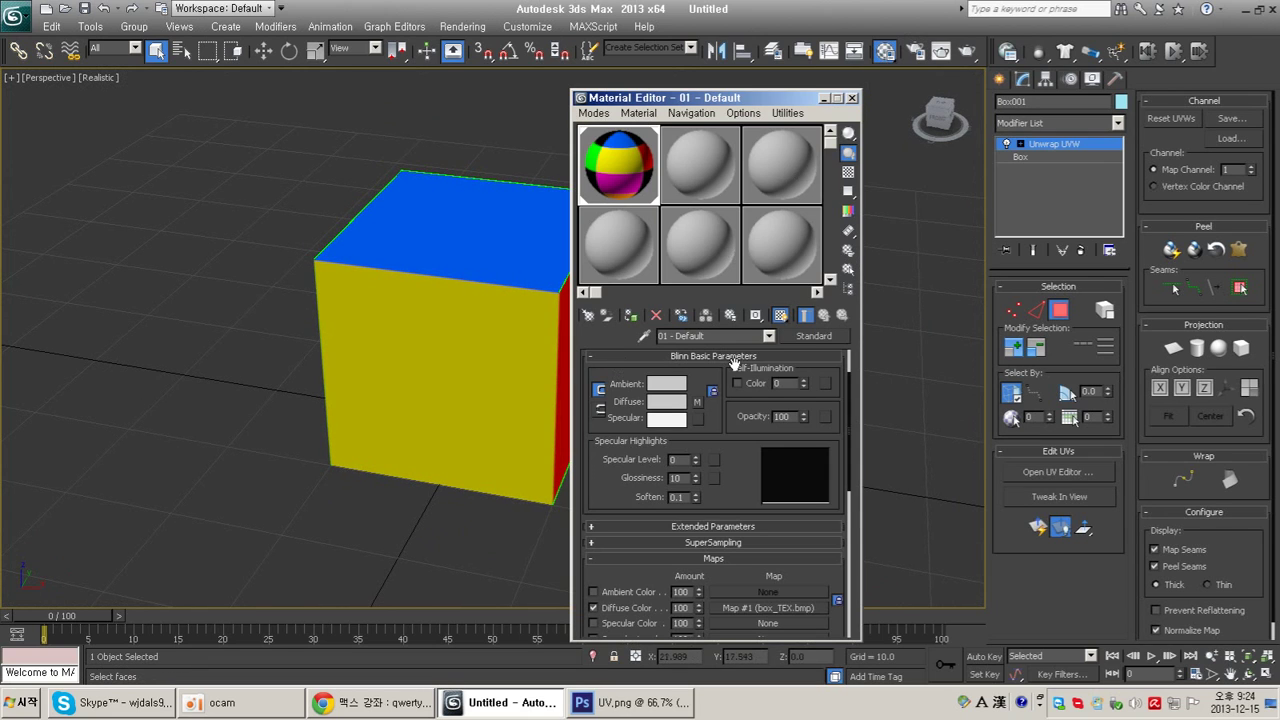
drag(741, 578, 730, 425)
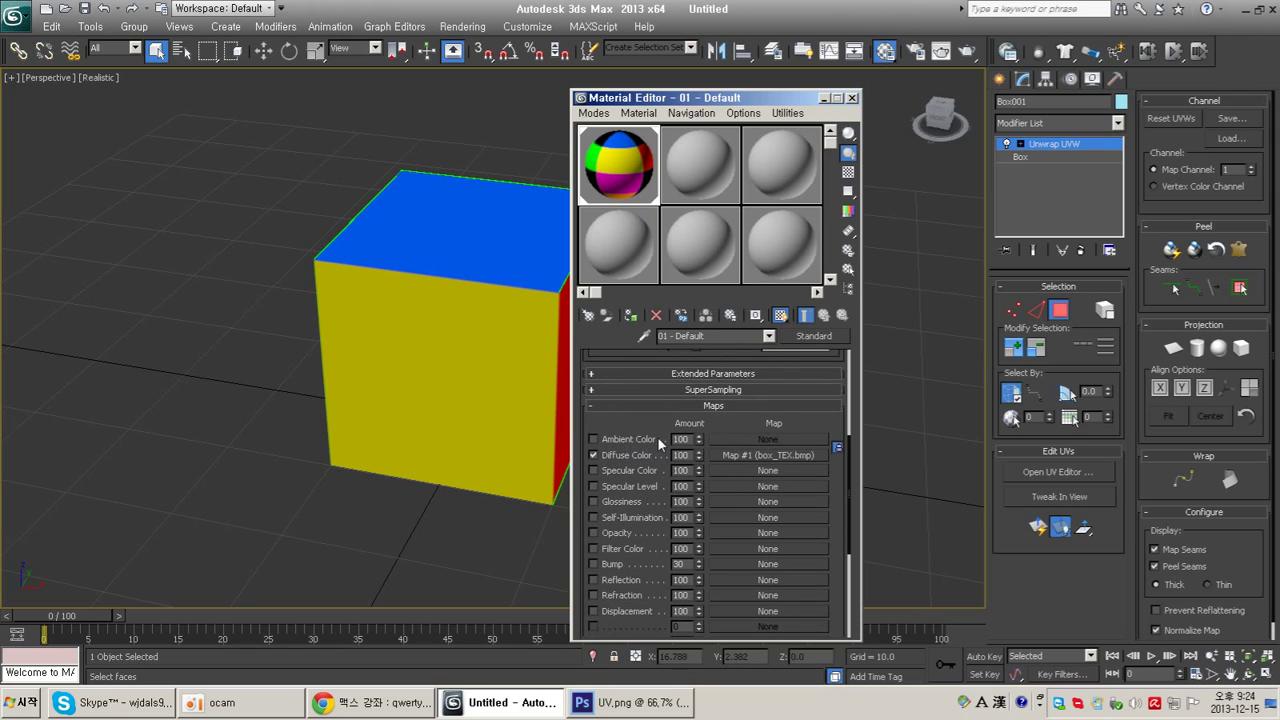
drag(717, 423, 723, 390)
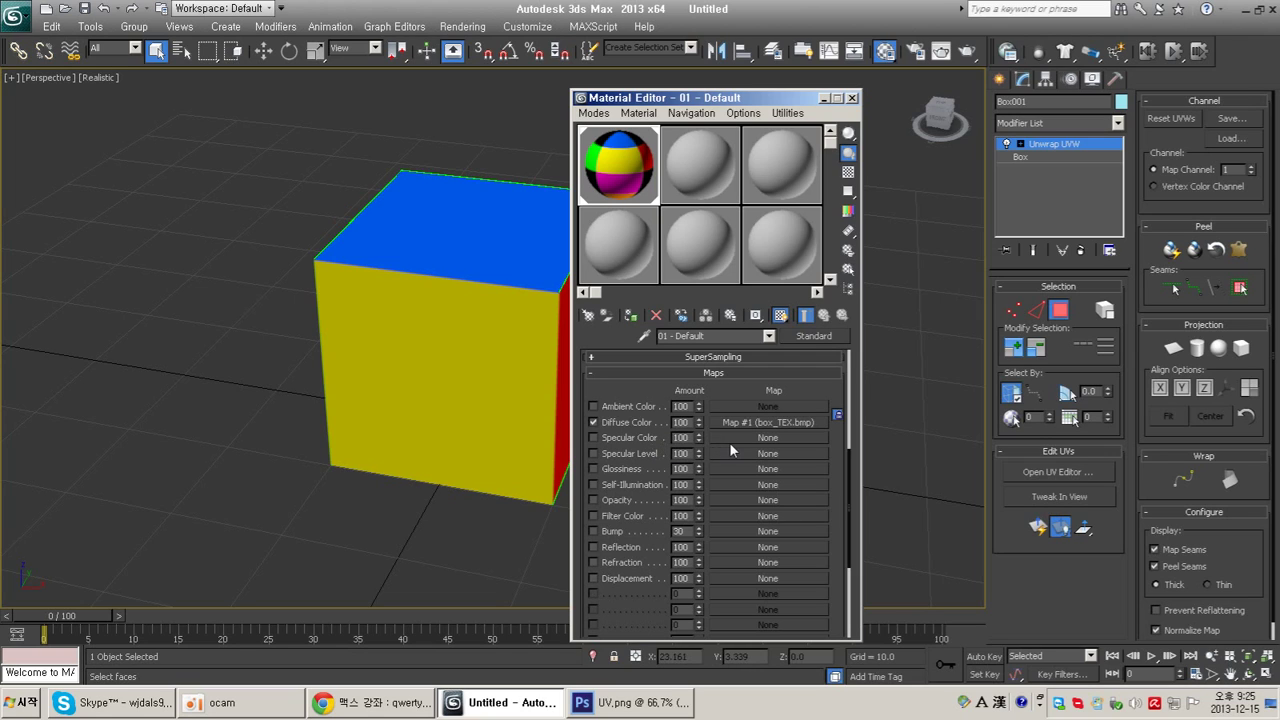
alt+middle_drag(449, 349, 384, 333)
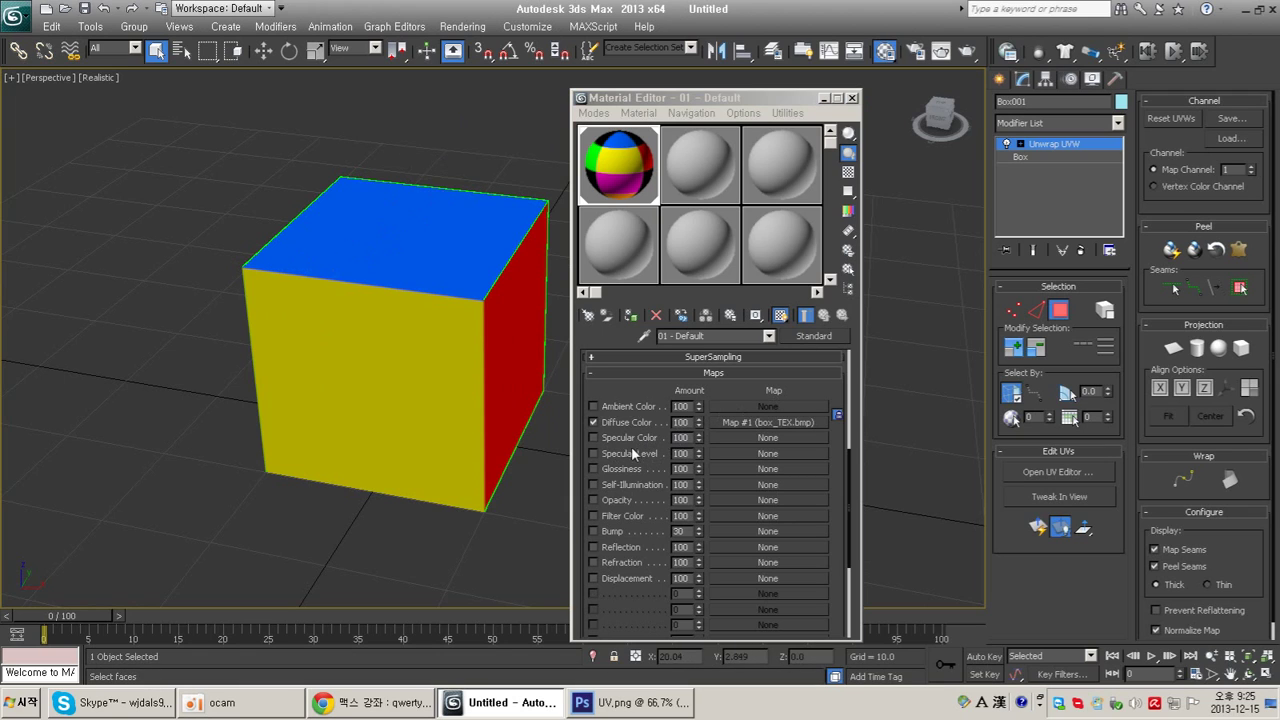
click(825, 99)
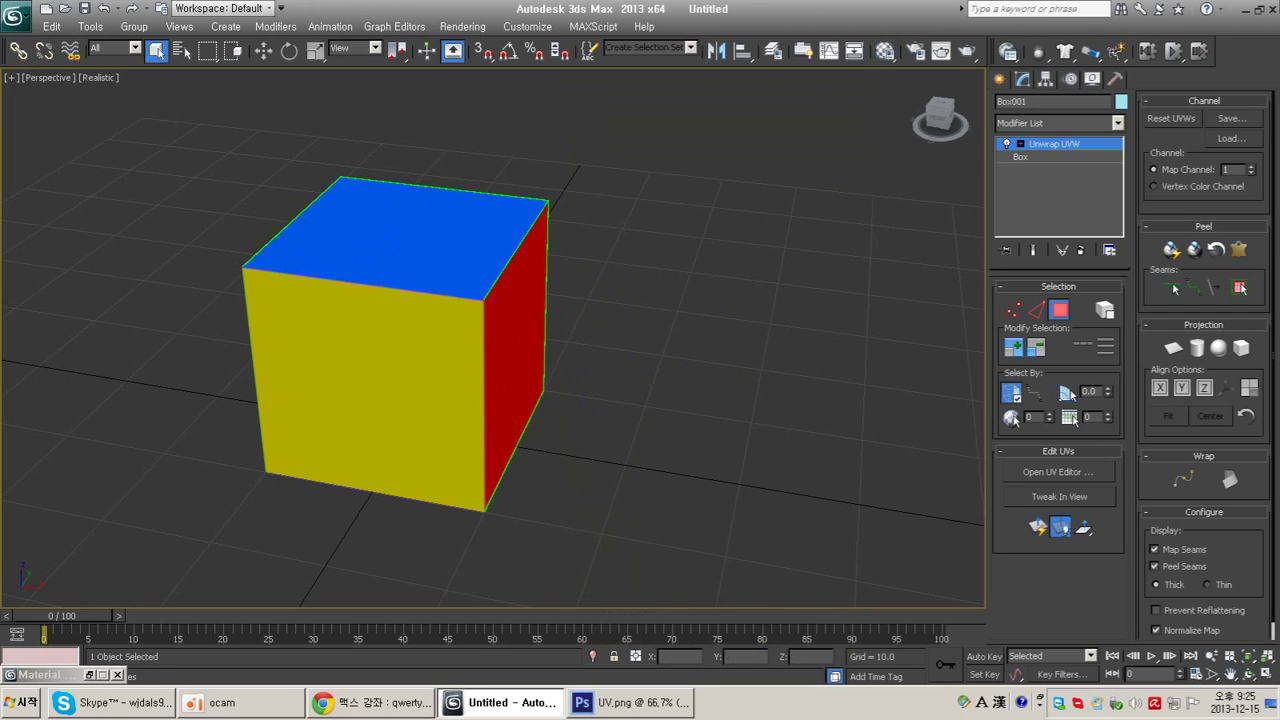
Step: Switch to Photoshop and revert the document history to the second Paint Bucket state, with the black background and uncolored faces
click(1241, 8)
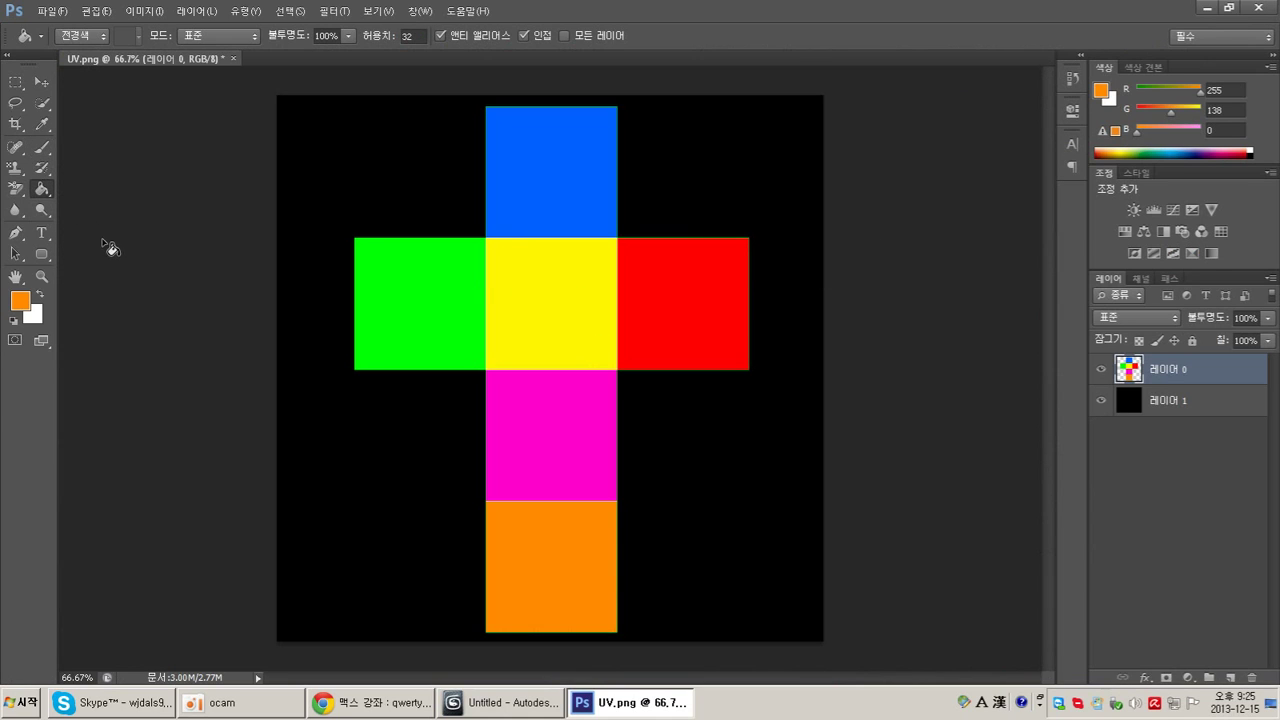
click(1072, 77)
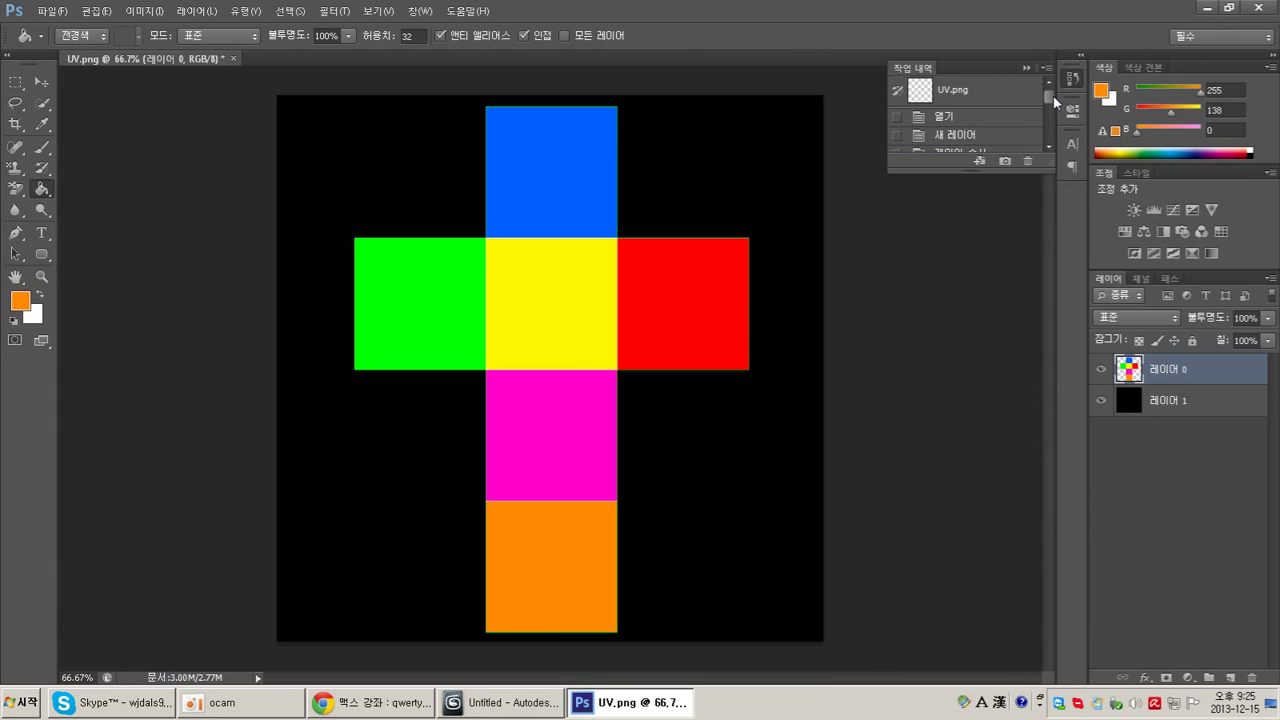
drag(1053, 95, 1053, 107)
click(968, 139)
click(980, 125)
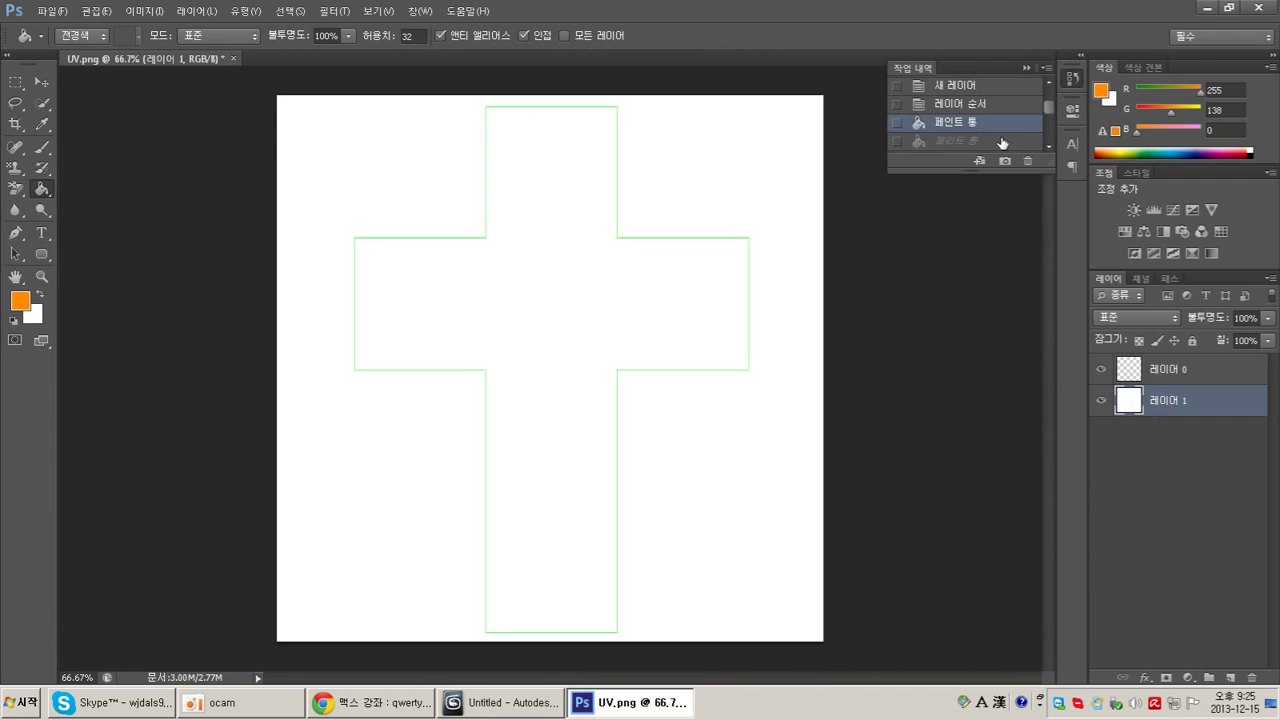
click(1002, 141)
click(1076, 87)
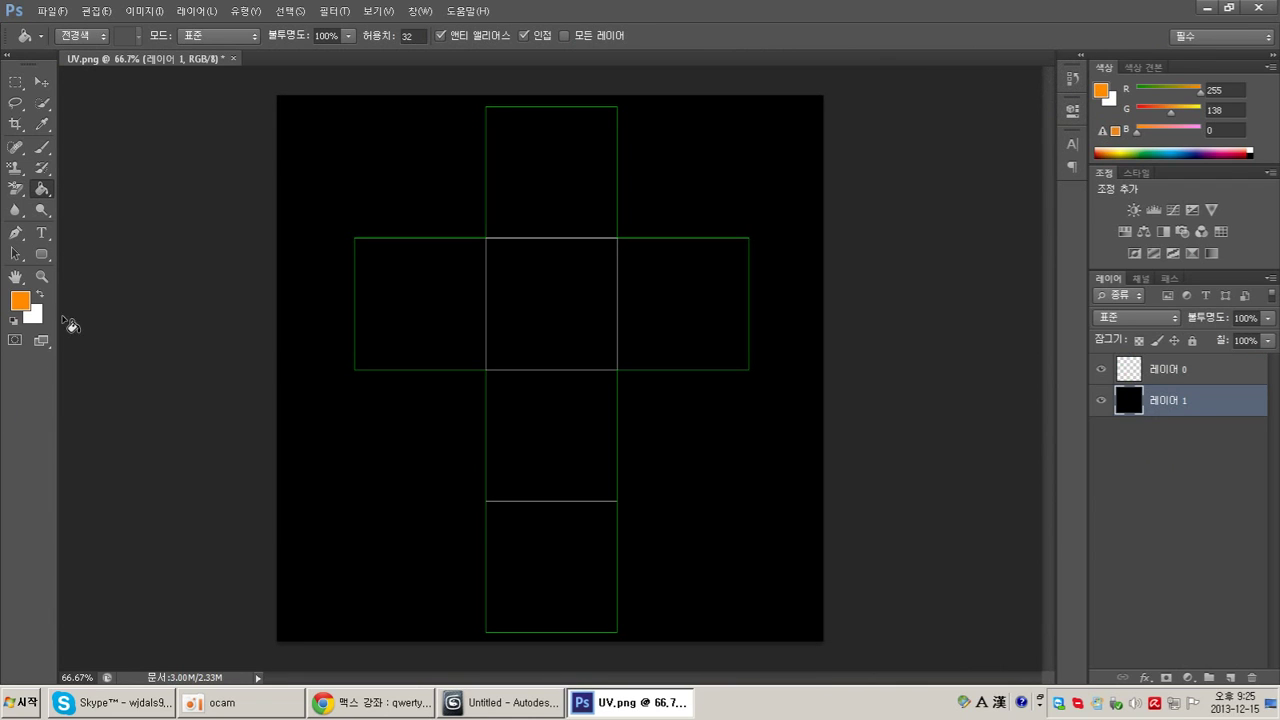
Step: With a white brush, paint a circle on the center face, a star above, a square and an X beside it, and a notched shape and a K below
click(42, 124)
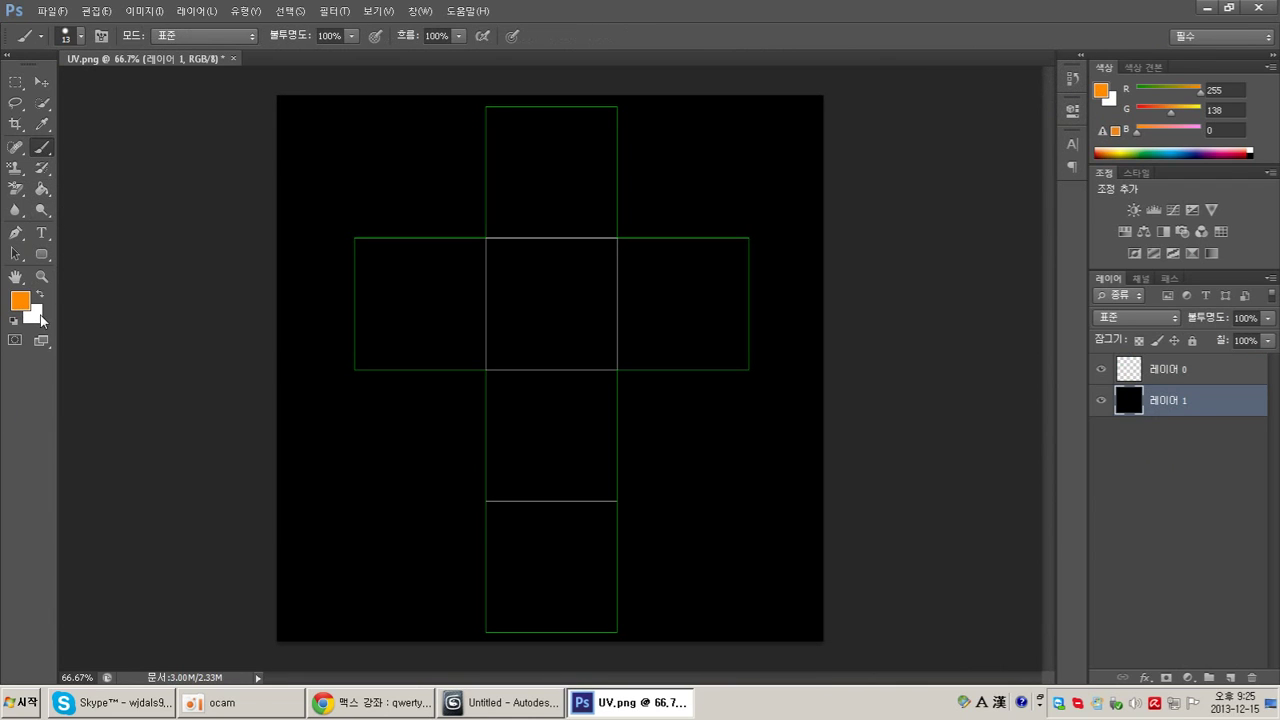
click(20, 300)
click(729, 351)
key(b)
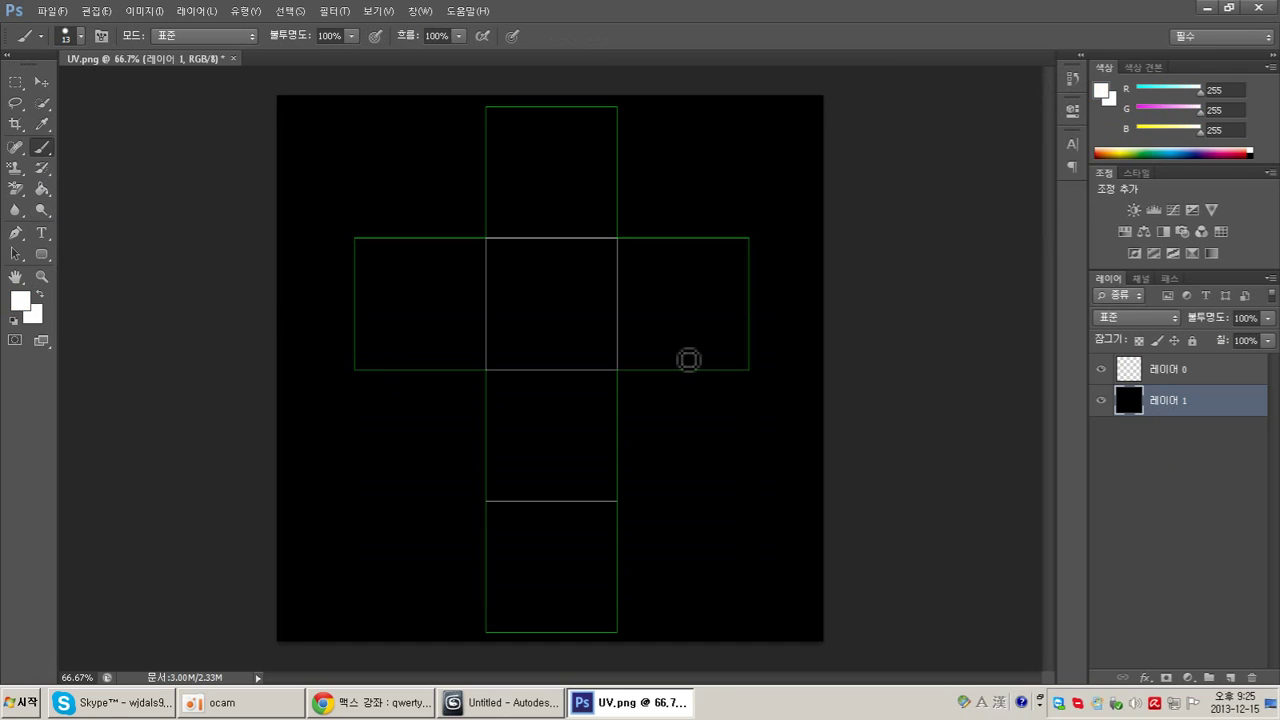
mouse_move(547, 265)
mouse_down()
mouse_move(518, 312)
mouse_move(583, 280)
mouse_move(546, 268)
mouse_up()
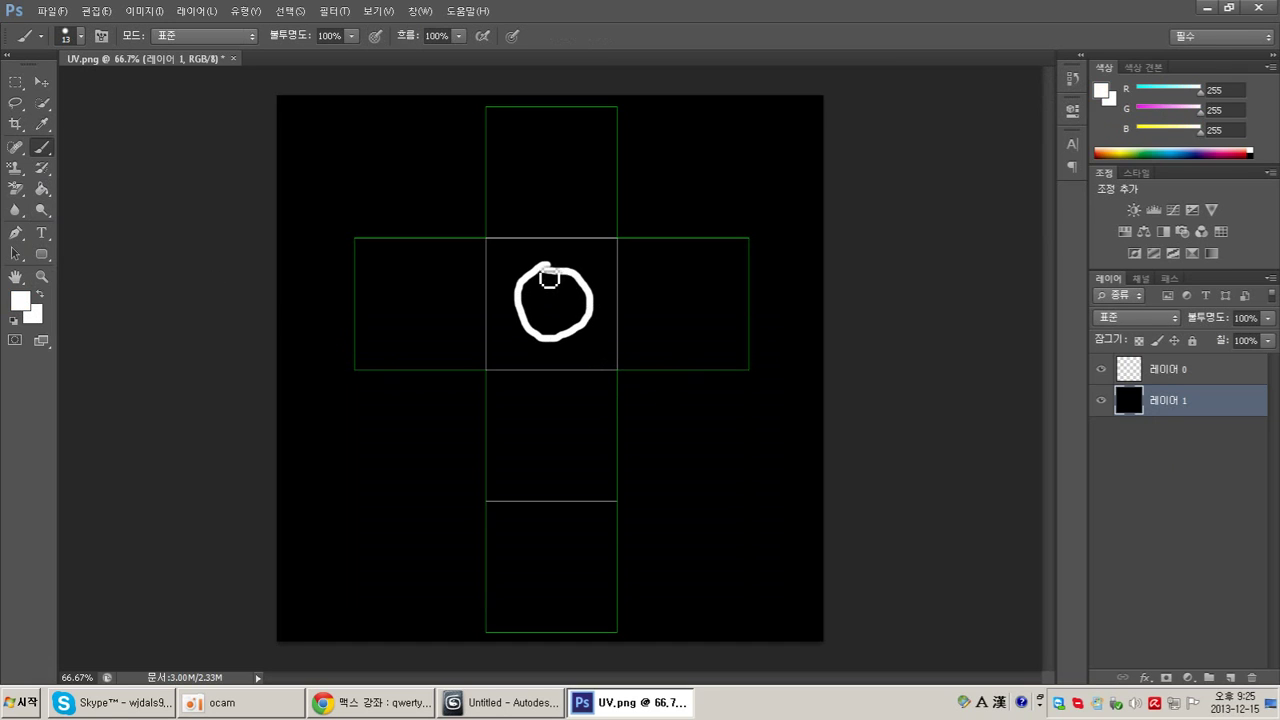
mouse_move(514, 157)
mouse_down()
mouse_move(585, 173)
mouse_move(548, 156)
mouse_move(560, 180)
mouse_move(530, 170)
mouse_up()
mouse_move(400, 272)
mouse_down()
mouse_move(400, 303)
mouse_move(451, 323)
mouse_move(413, 272)
mouse_up()
drag(706, 280, 651, 347)
drag(656, 283, 703, 338)
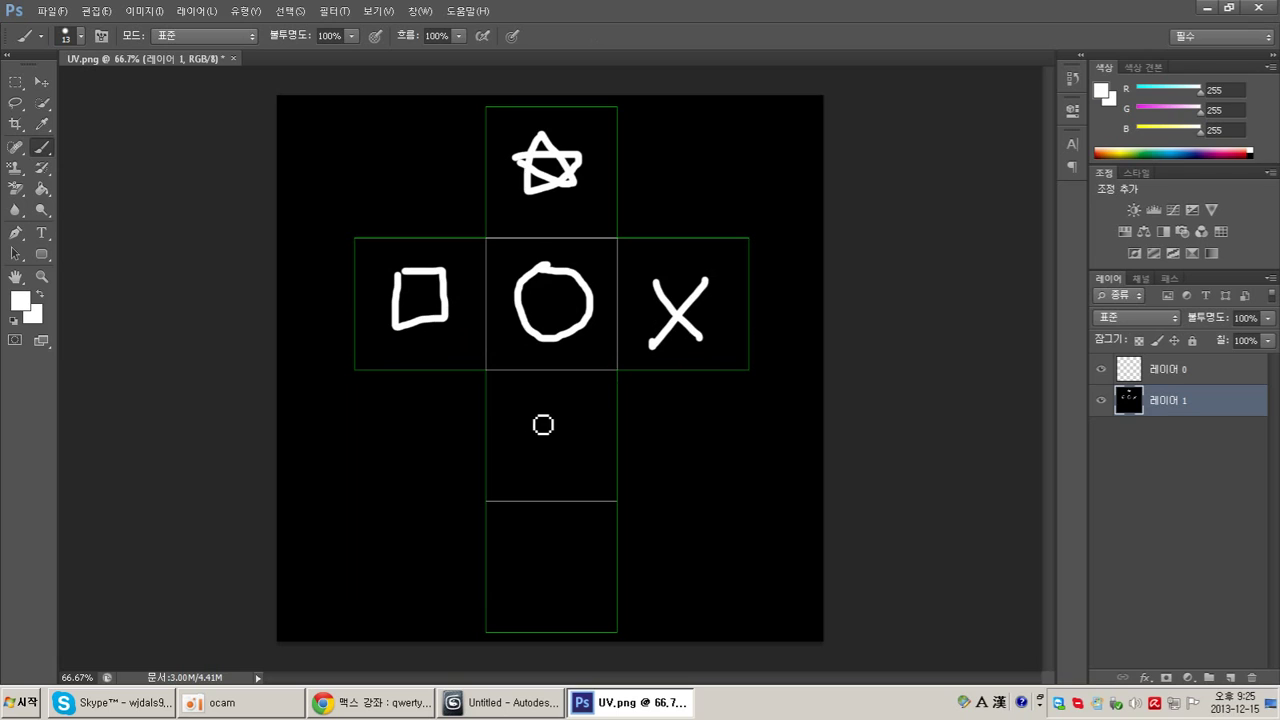
mouse_move(522, 406)
mouse_down()
mouse_move(563, 412)
mouse_move(590, 440)
mouse_move(588, 470)
mouse_move(523, 479)
mouse_move(531, 450)
mouse_move(513, 410)
mouse_up()
mouse_move(535, 523)
mouse_down()
mouse_move(536, 590)
mouse_move(580, 532)
mouse_move(578, 580)
mouse_up()
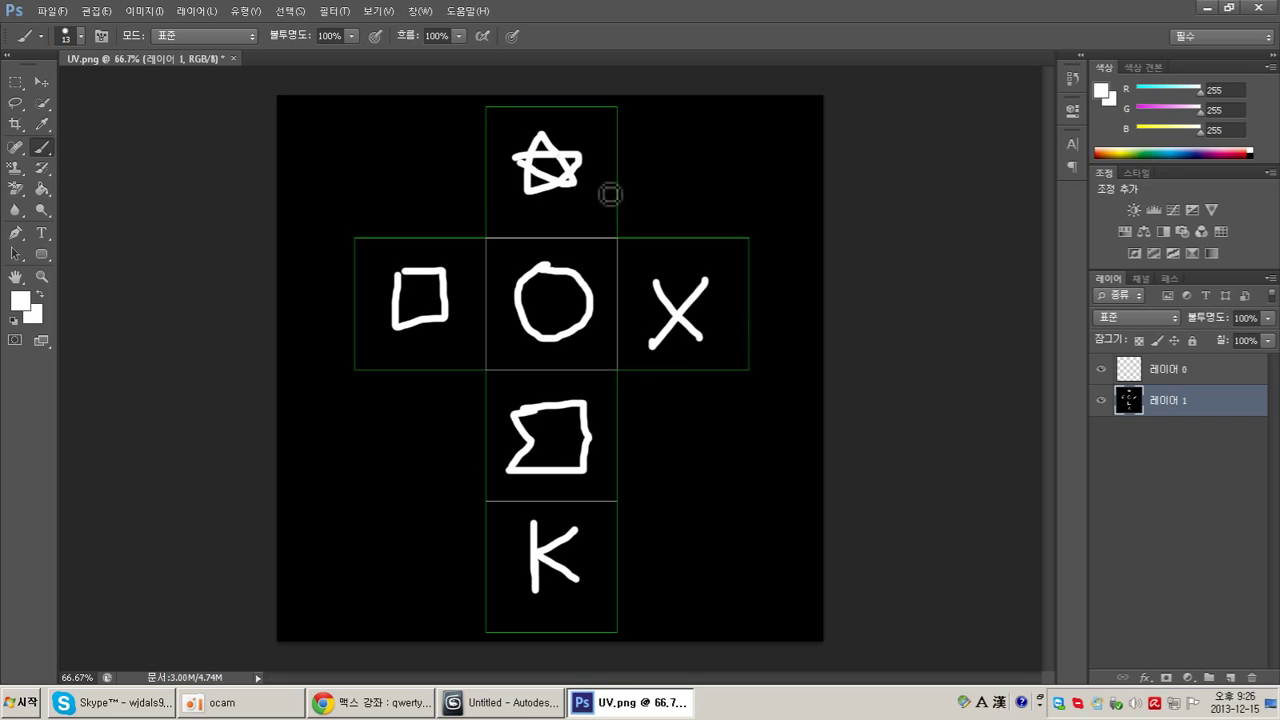
Step: Start saving the painted template under another name on the desktop, with BMP as the format
click(52, 12)
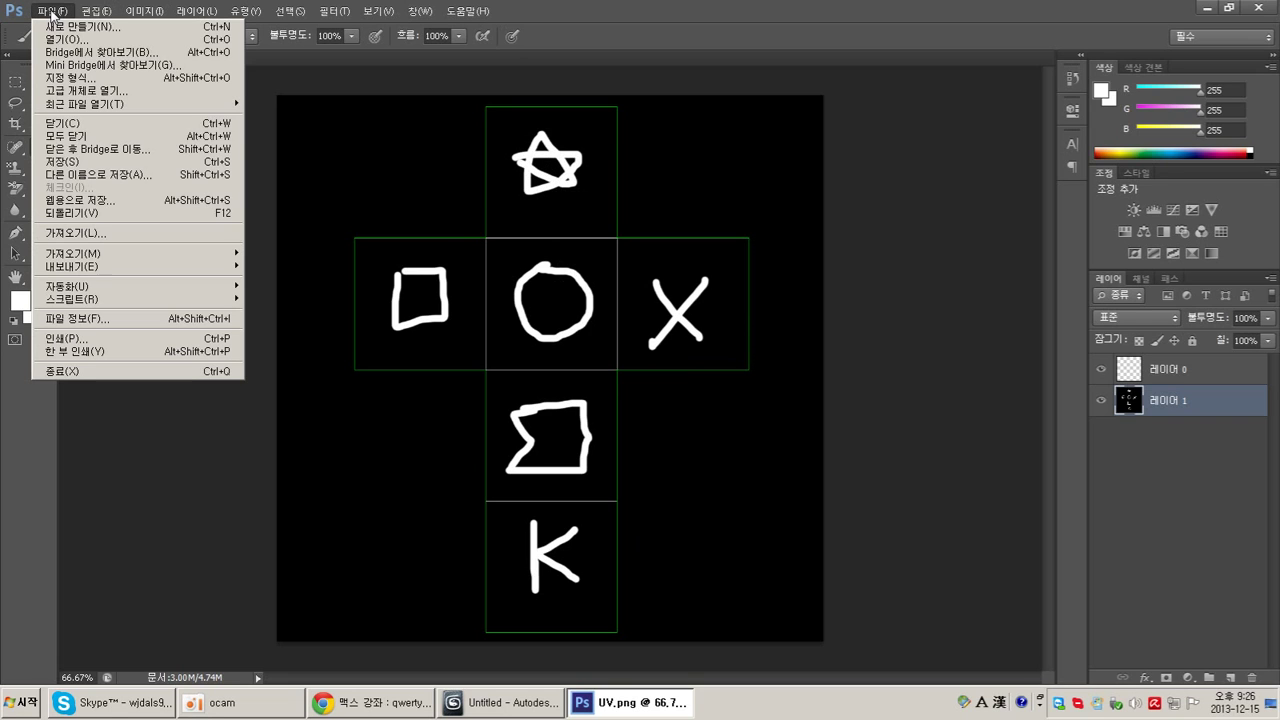
click(200, 177)
click(662, 247)
scroll(662, 247, down, 10)
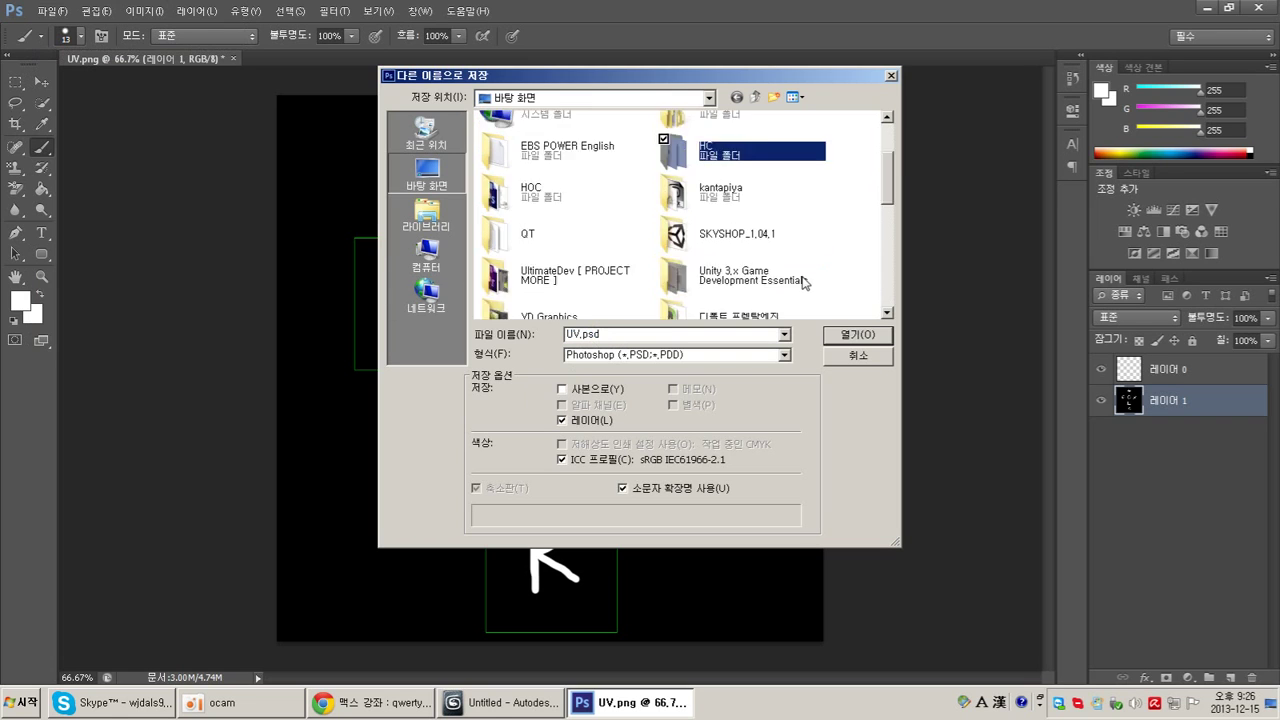
scroll(620, 288, up, 6)
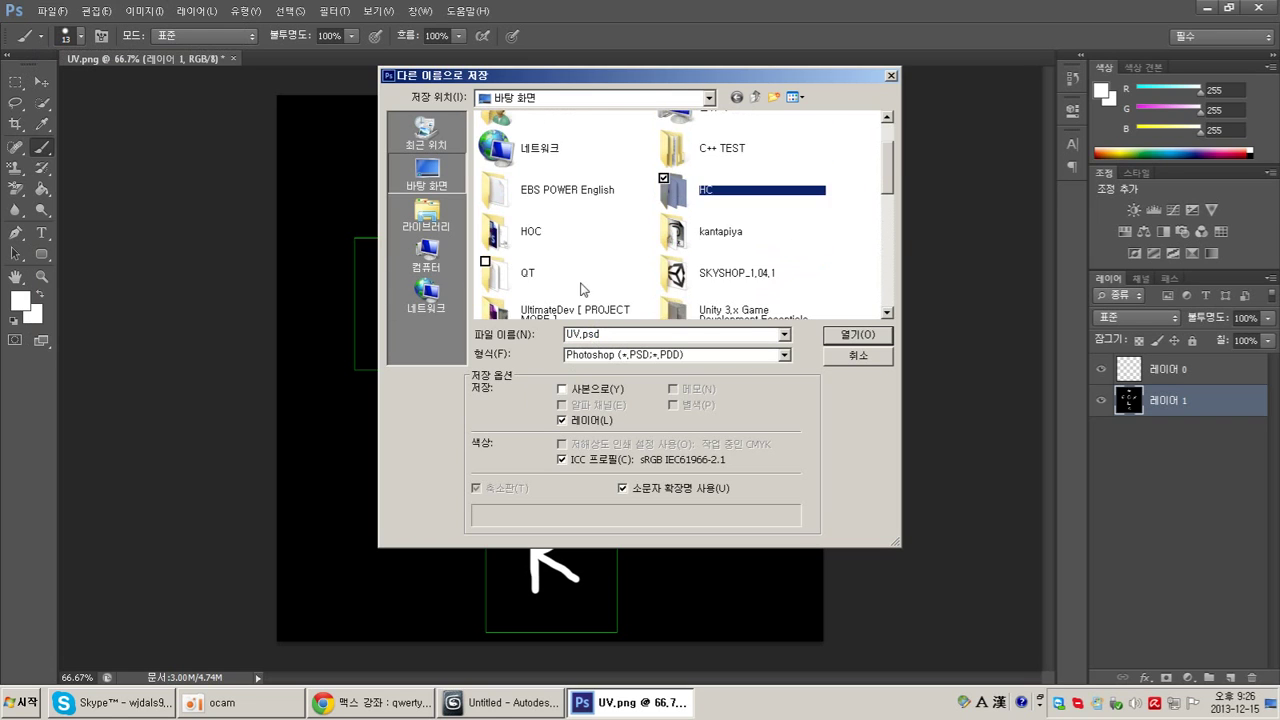
scroll(662, 260, down, 6)
click(637, 355)
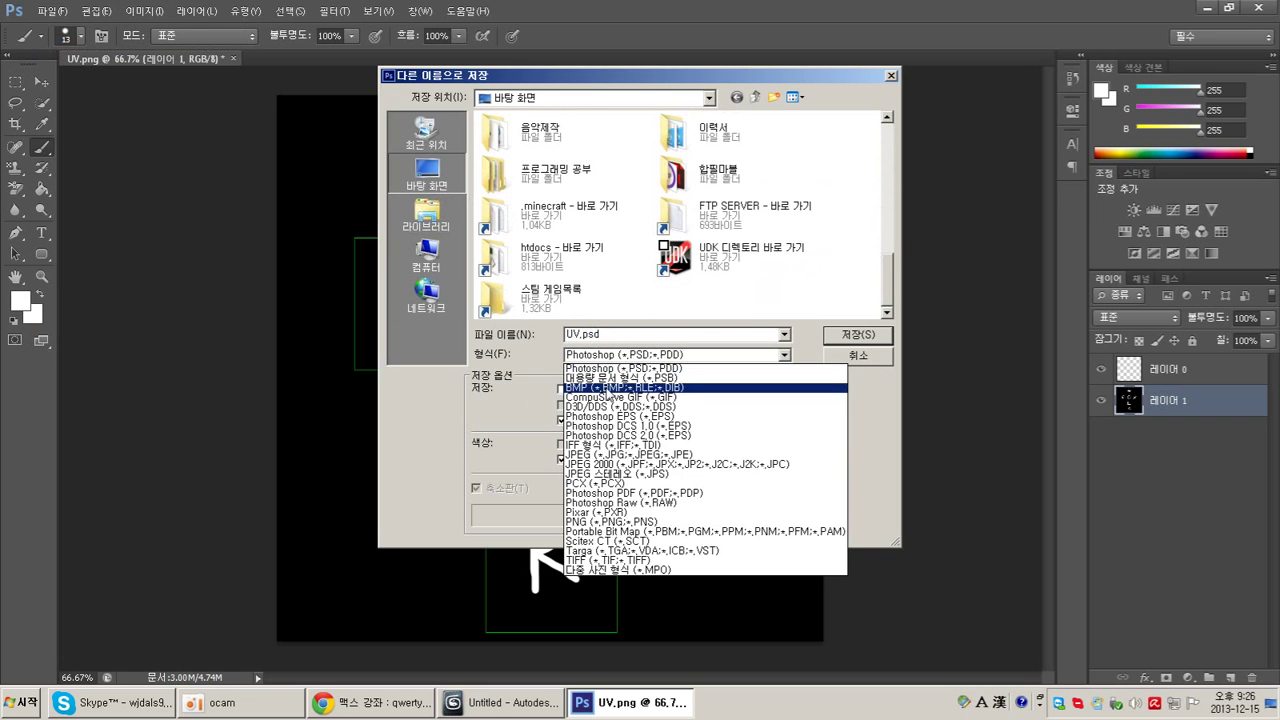
click(620, 387)
Step: Name the copy box_SPE.bmp and save it as a 24-bit Windows BMP
scroll(700, 226, up, 5)
scroll(698, 226, up, 2)
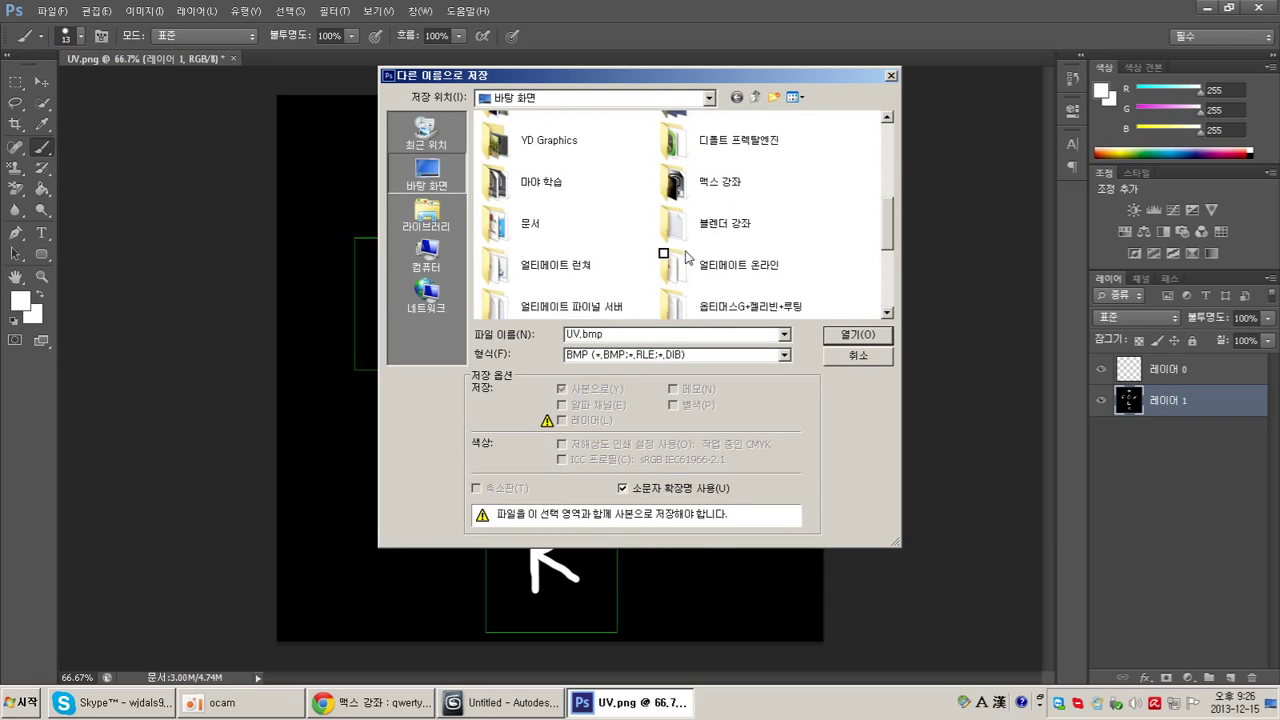
scroll(670, 250, down, 6)
click(725, 213)
click(610, 334)
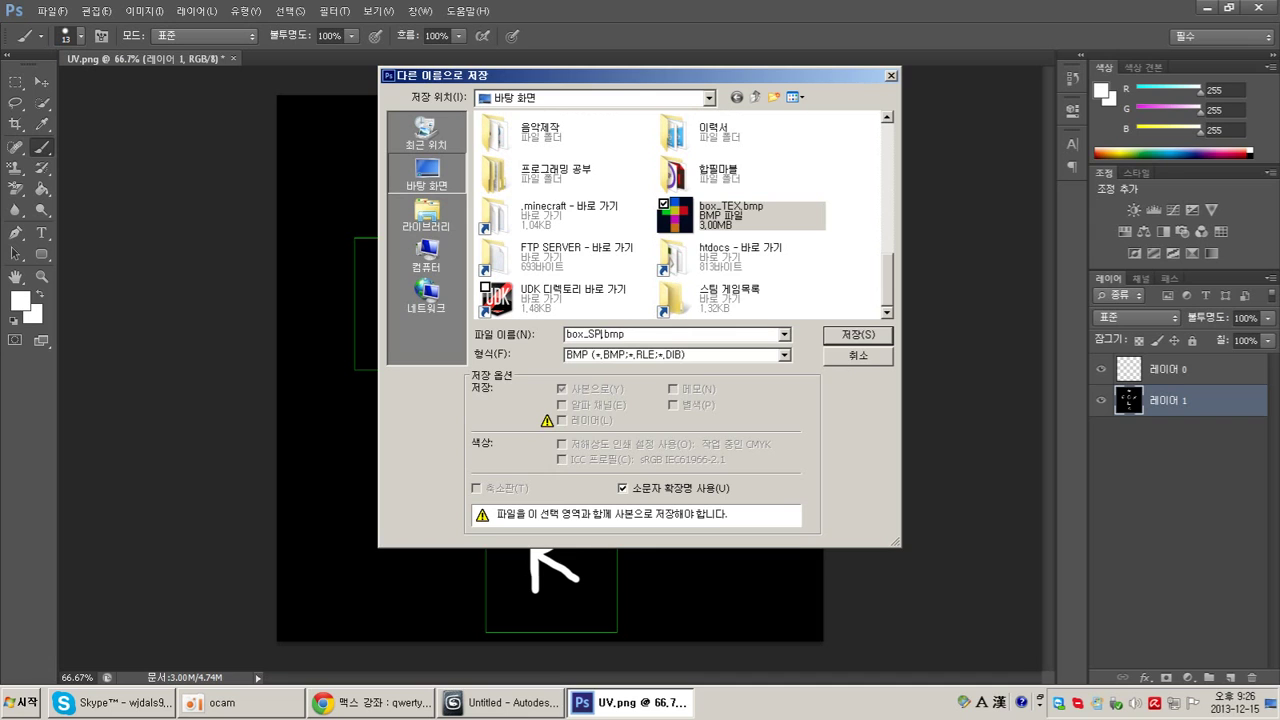
click(860, 335)
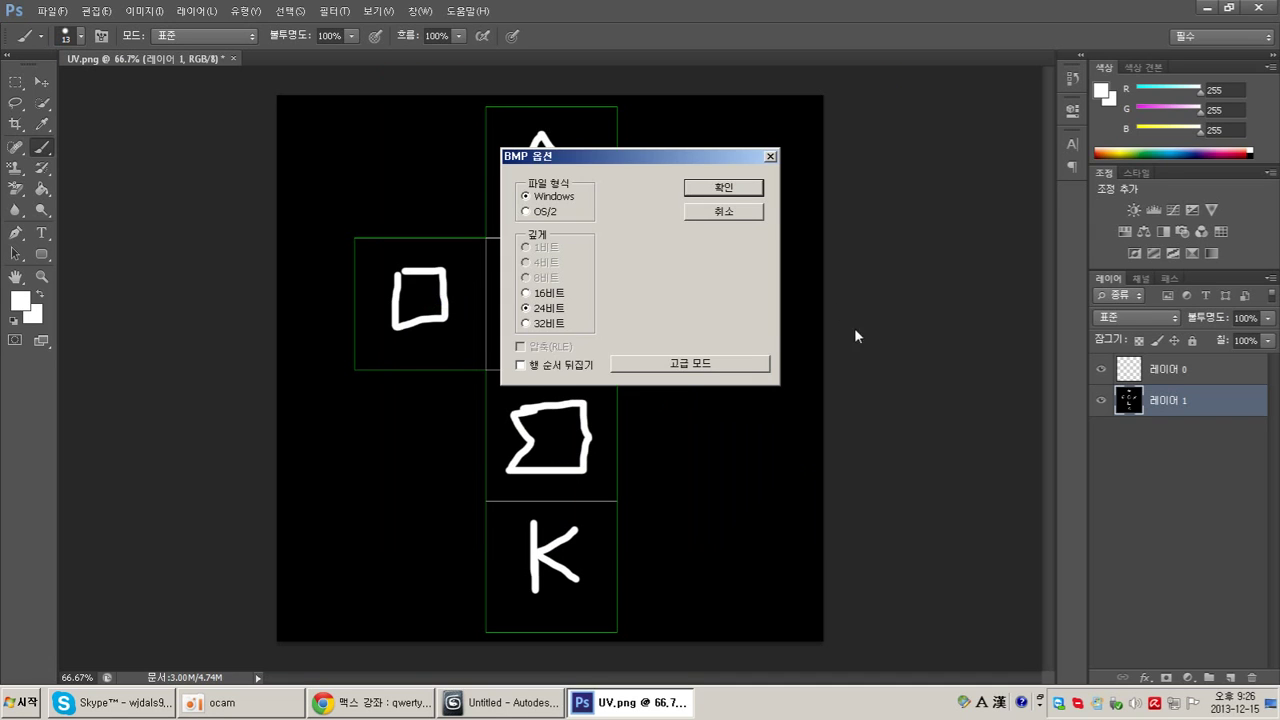
click(726, 190)
Step: Switch to 3ds Max and assign box_SPE.bmp as the bitmap for the box material's Specular Color map
click(500, 703)
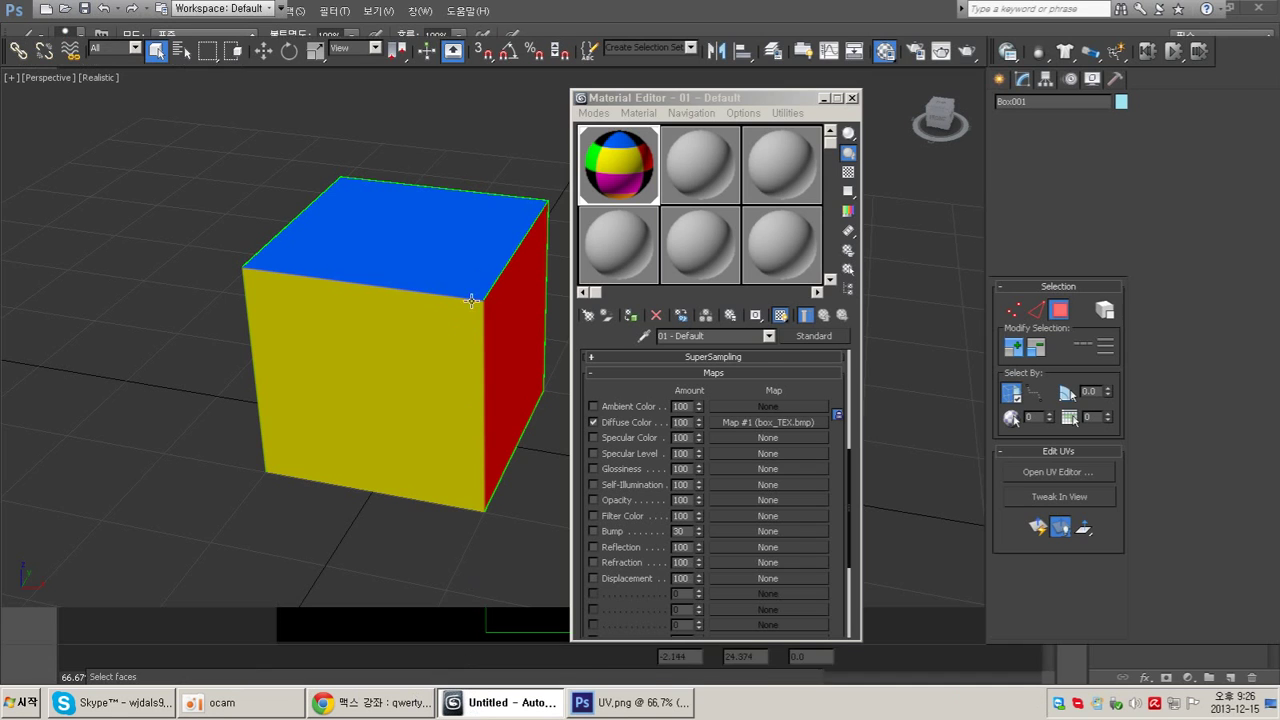
click(759, 454)
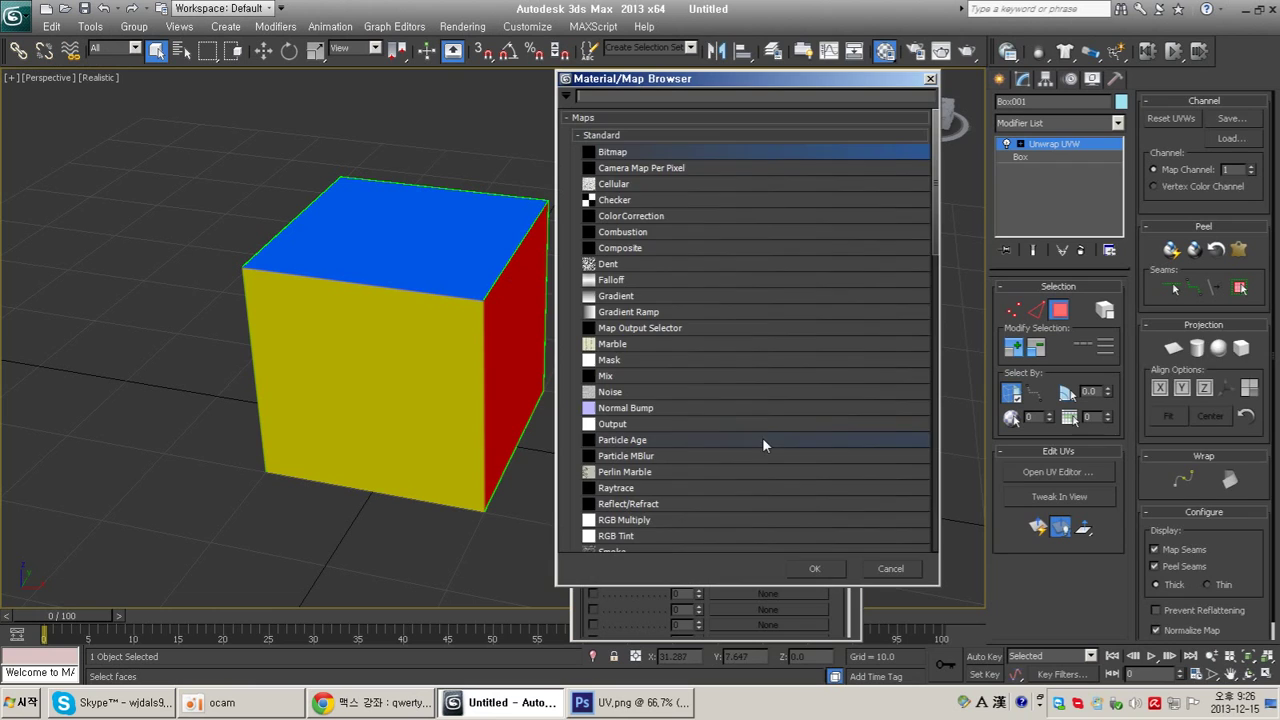
double_click(632, 152)
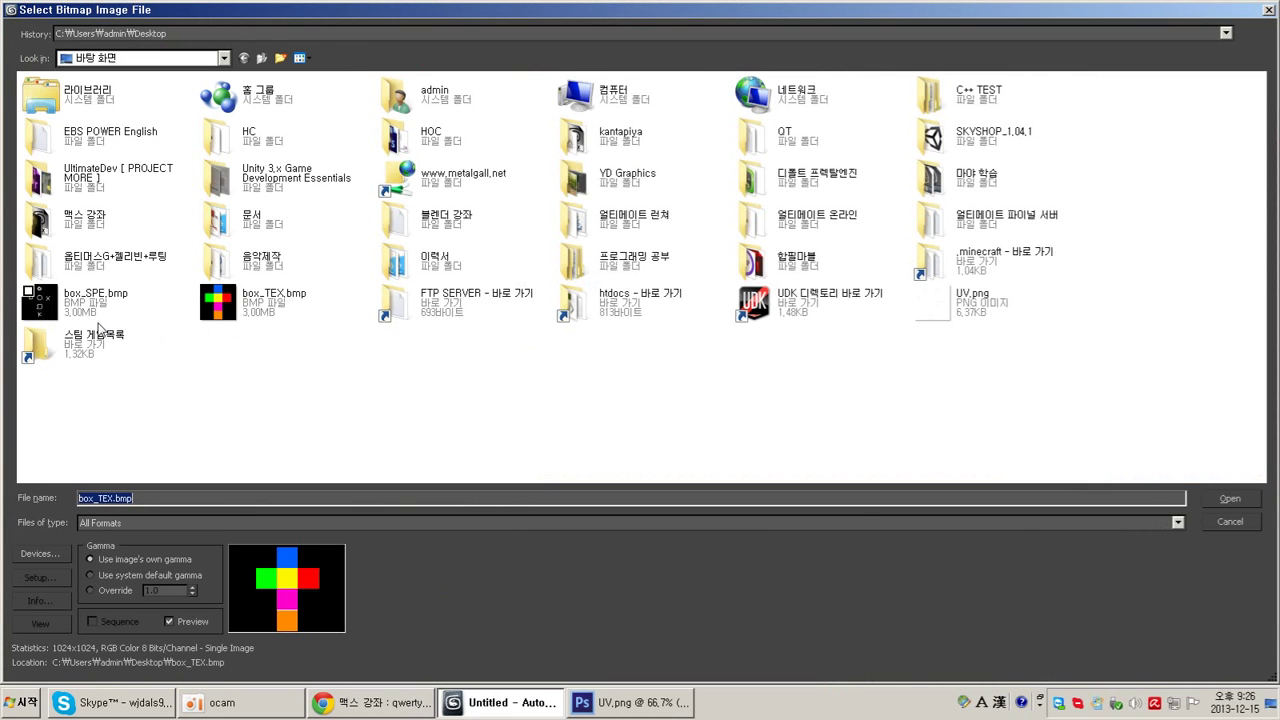
double_click(96, 316)
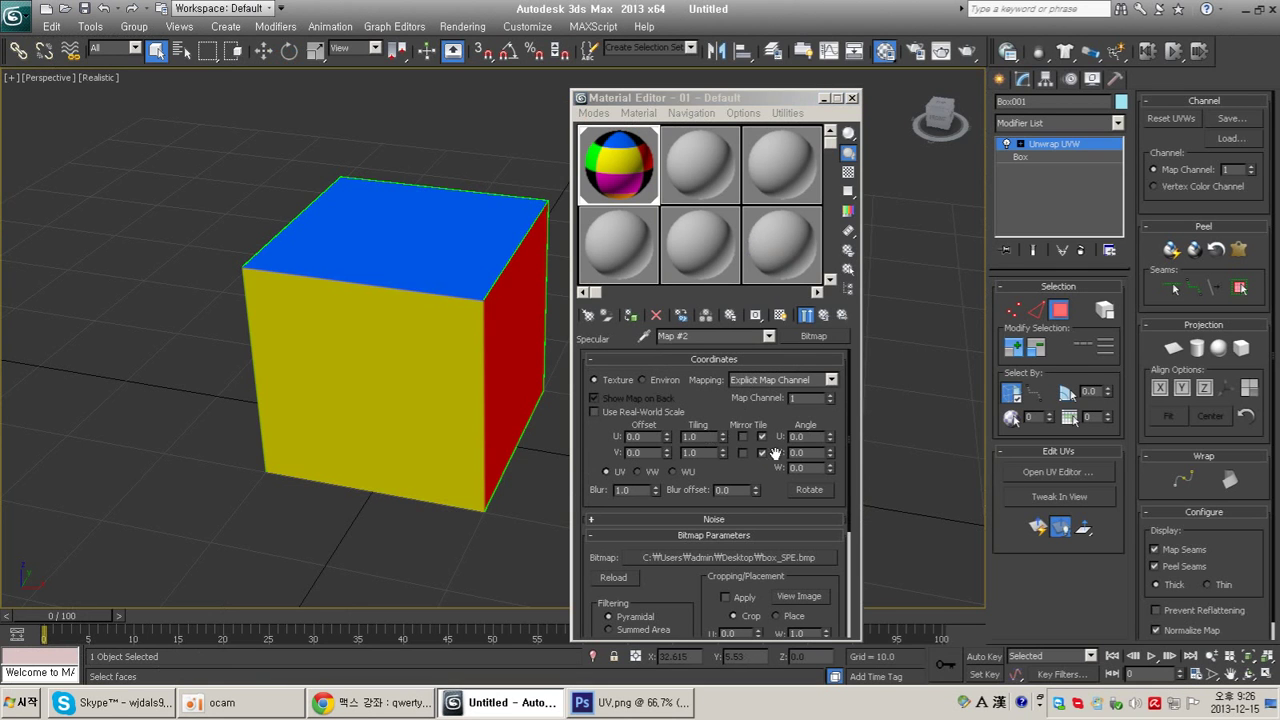
click(823, 316)
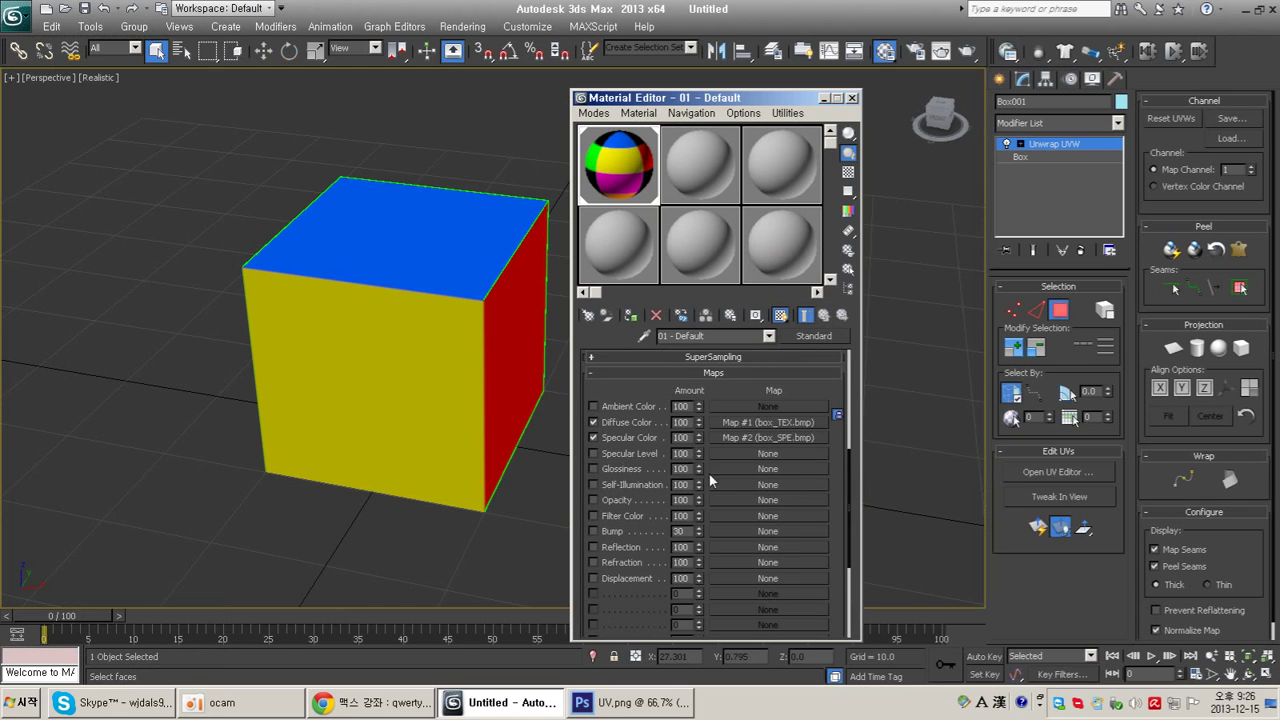
scroll(410, 315, up, 1)
scroll(470, 345, up, 2)
scroll(477, 371, down, 2)
scroll(491, 362, down, 1)
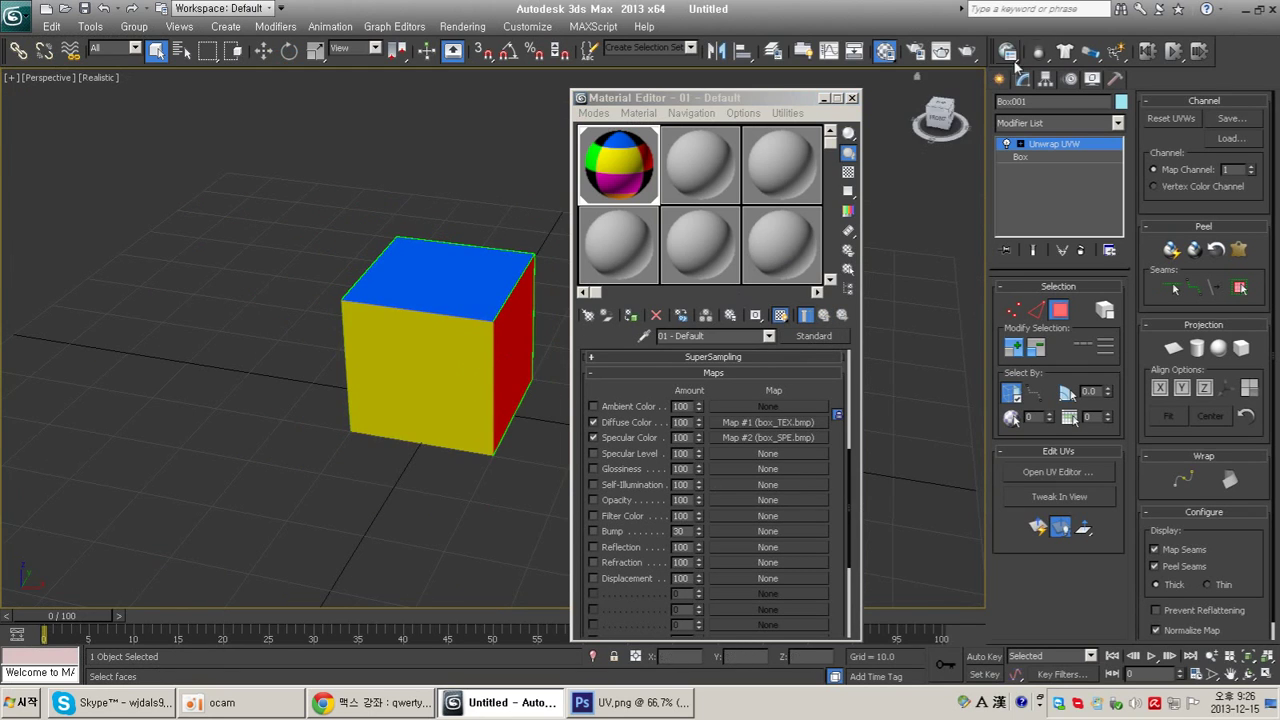
click(824, 97)
Step: Create a standard Omni light on the ground beside the box's red face
middle_drag(601, 265, 780, 290)
scroll(600, 294, up, 2)
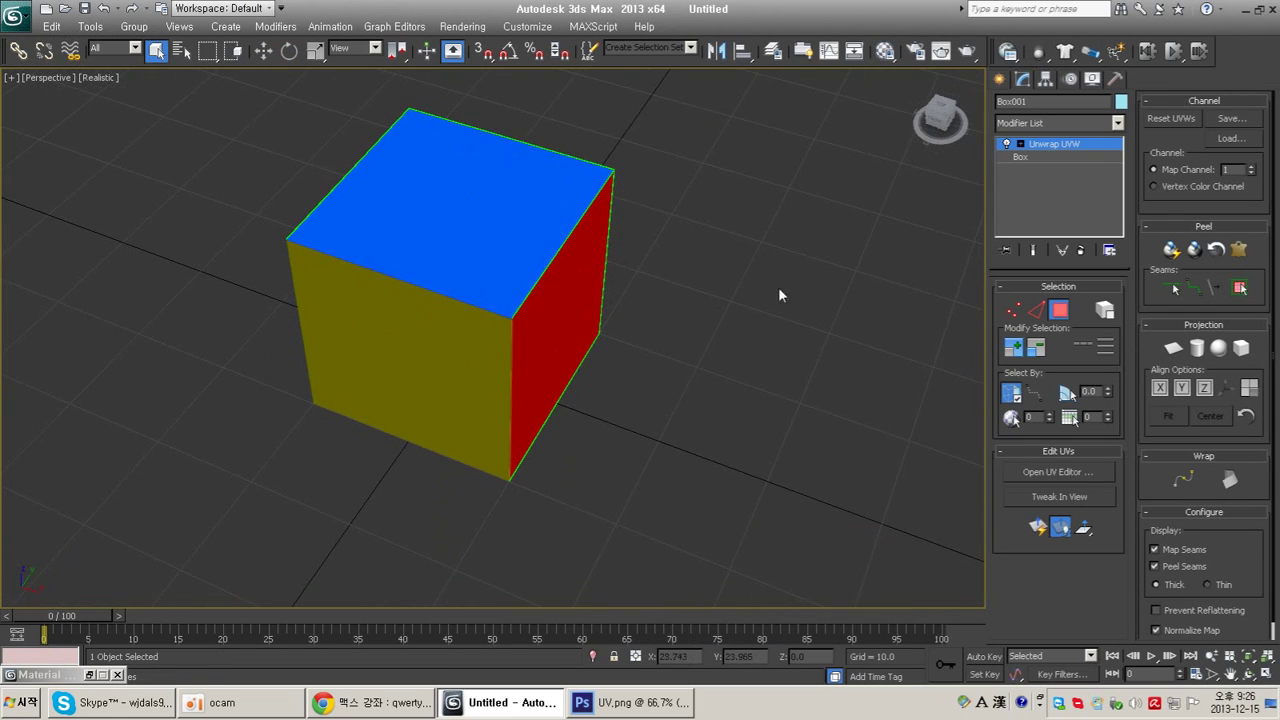
click(1000, 79)
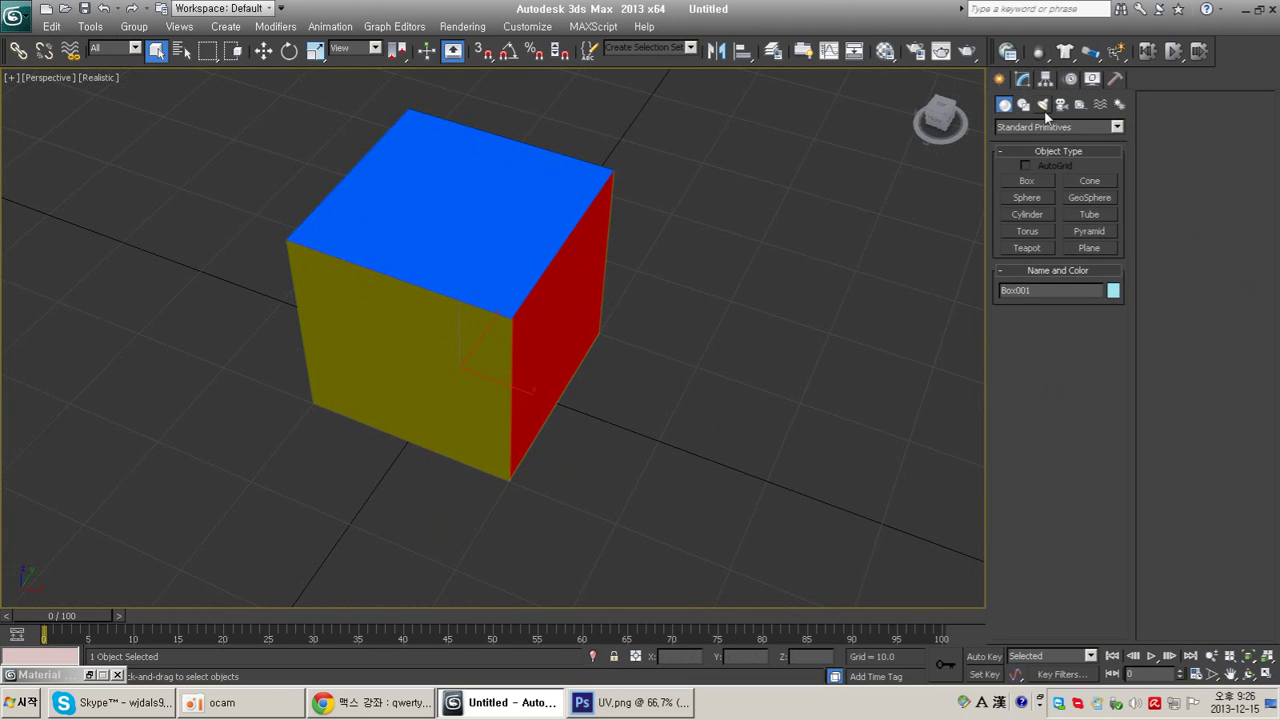
click(1043, 105)
click(1056, 128)
click(1046, 150)
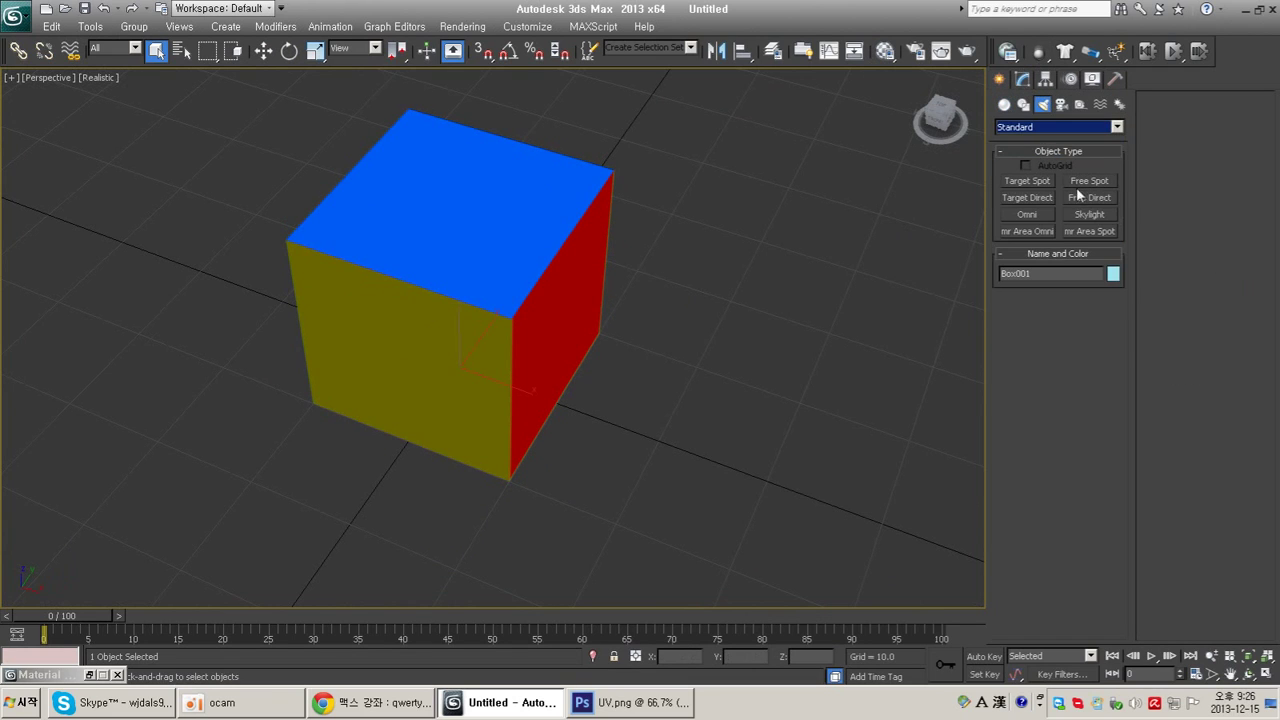
click(1104, 219)
click(1027, 214)
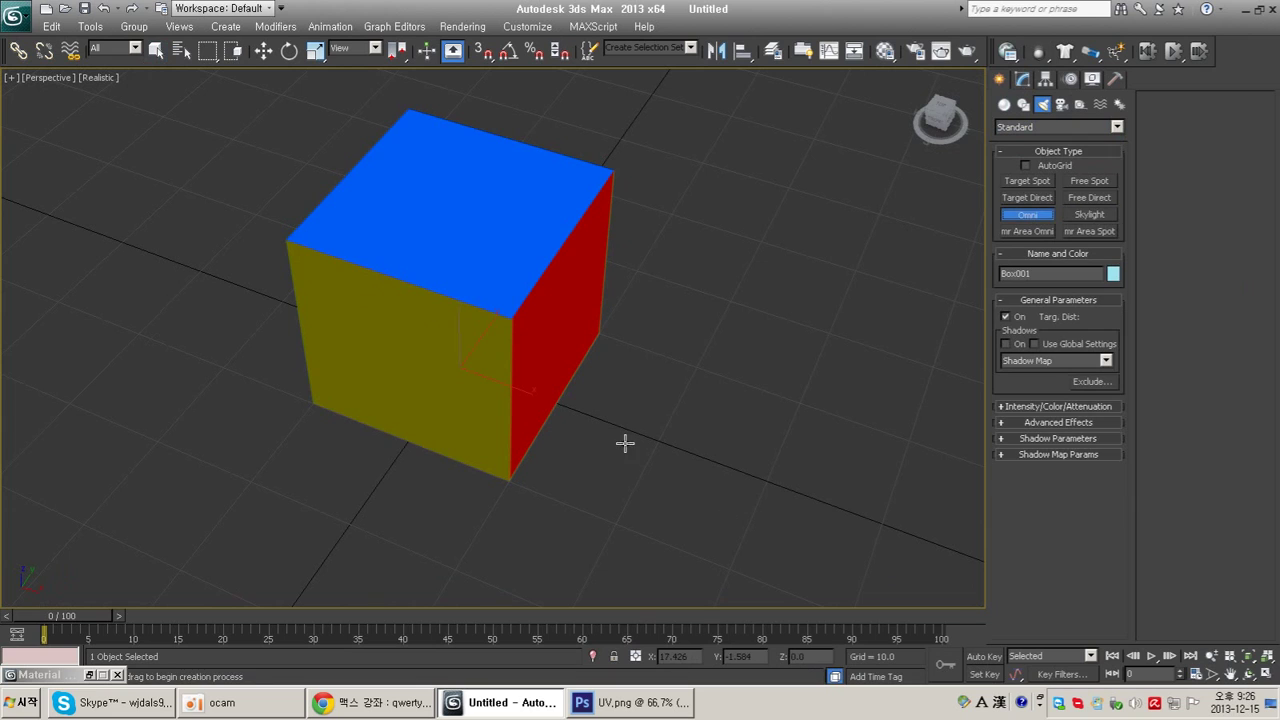
click(625, 443)
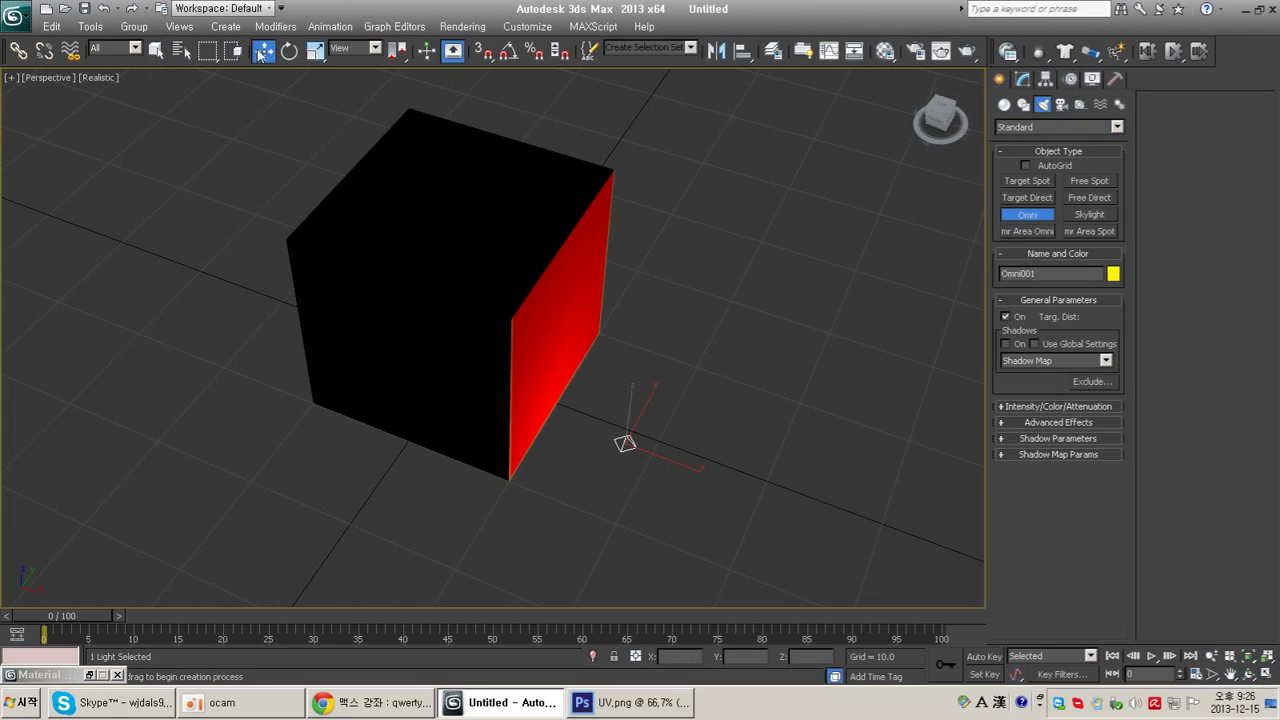
Step: Raise the omni light to about Z 24.4 beside the box and render the perspective view
click(263, 51)
drag(622, 390, 597, 221)
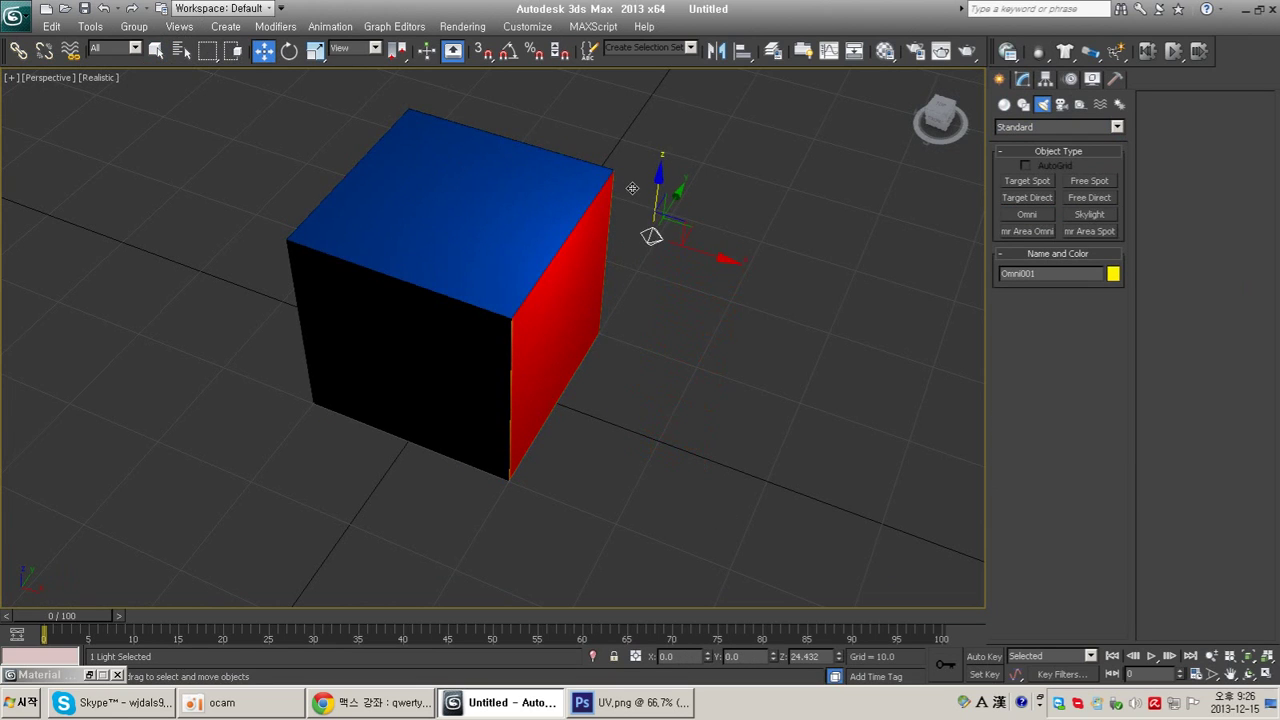
middle_drag(597, 221, 554, 351)
scroll(554, 351, up, 3)
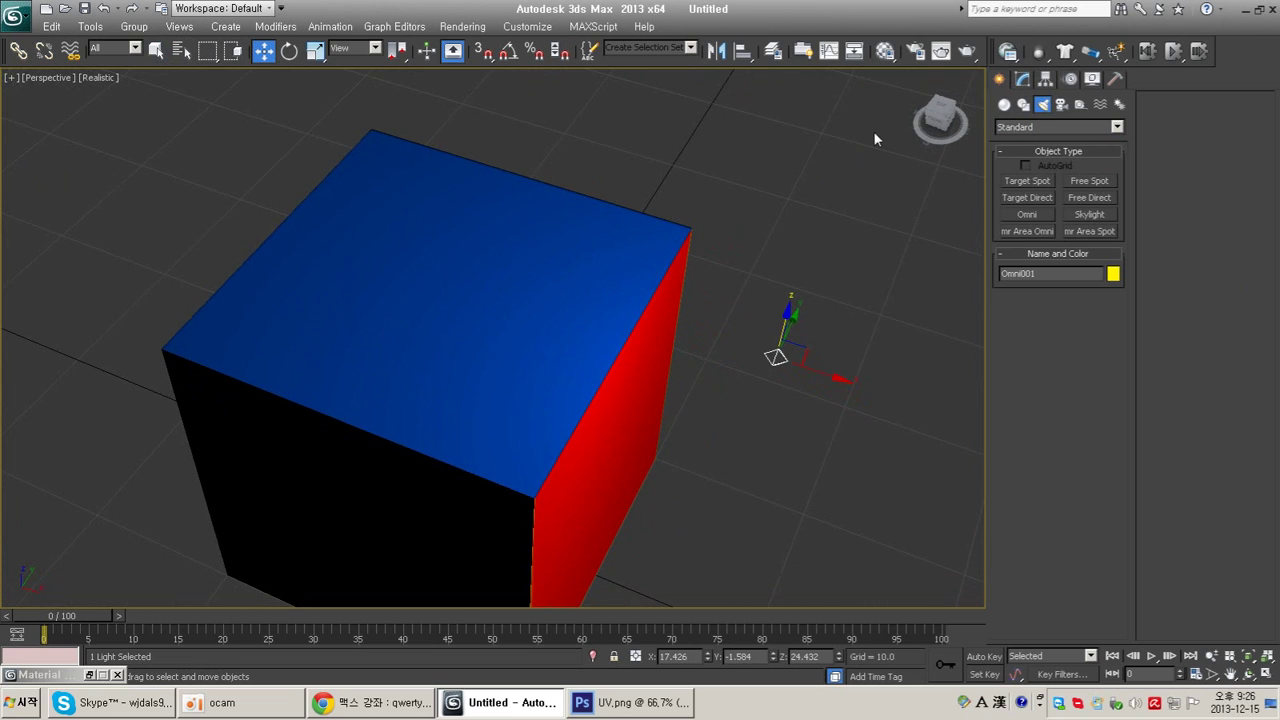
click(966, 51)
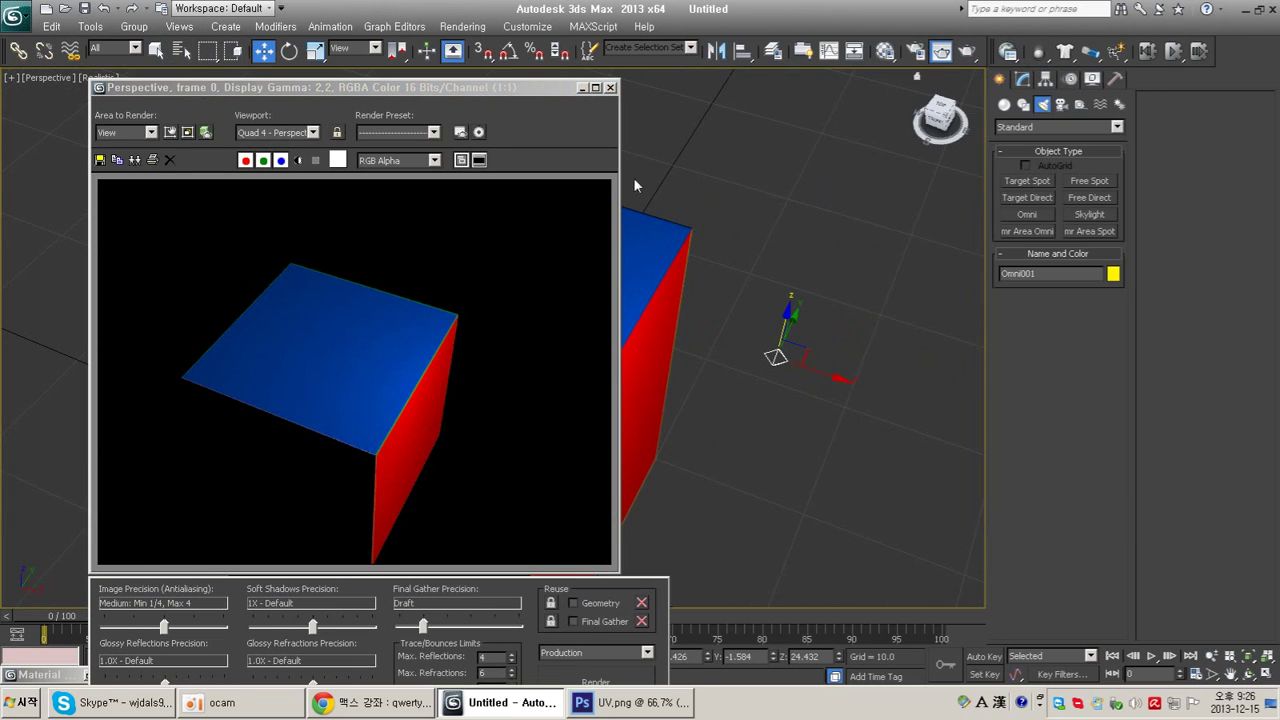
click(611, 88)
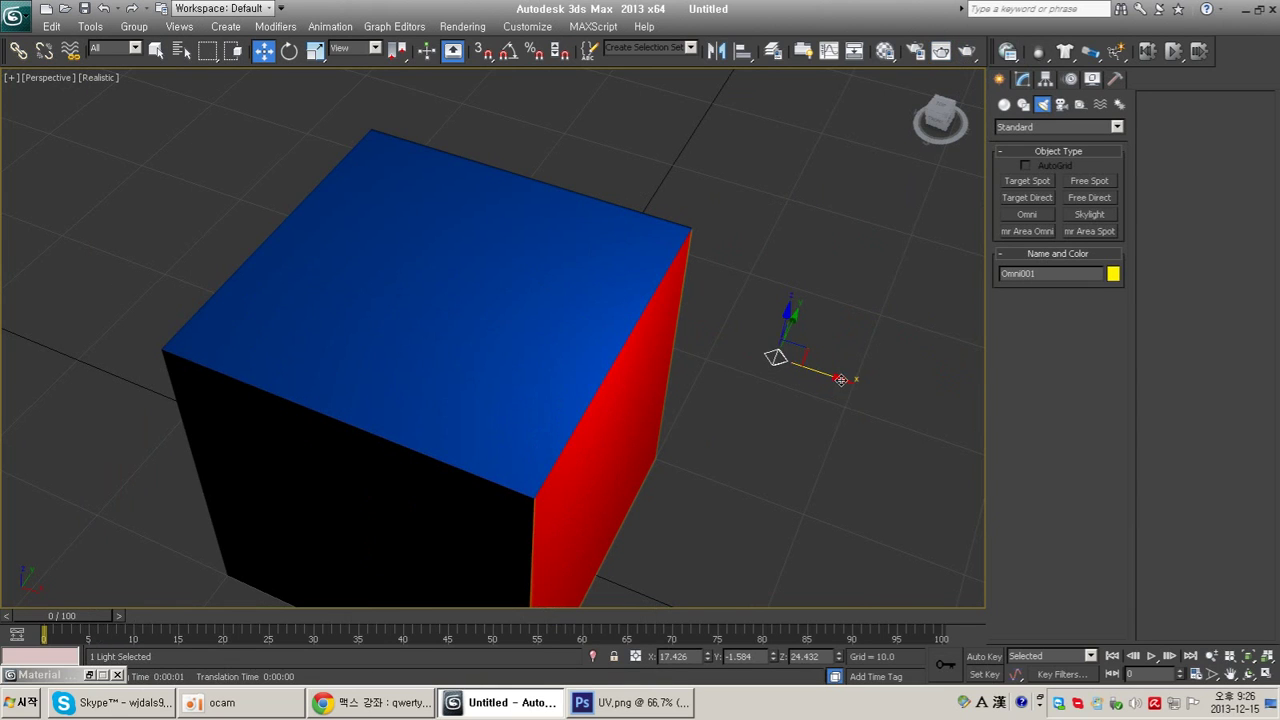
Step: Move the omni light along X to about 0.9, above the blue top face, and render the perspective view
drag(845, 379, 508, 265)
scroll(540, 280, up, 4)
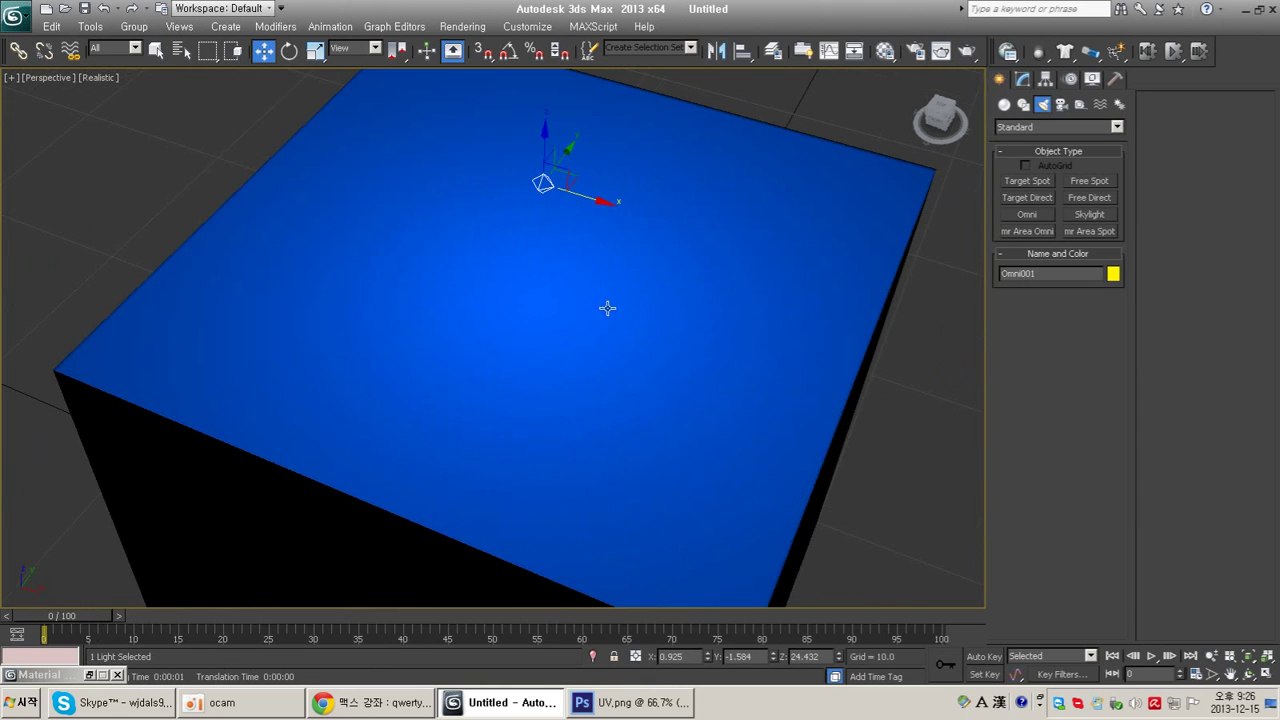
click(966, 51)
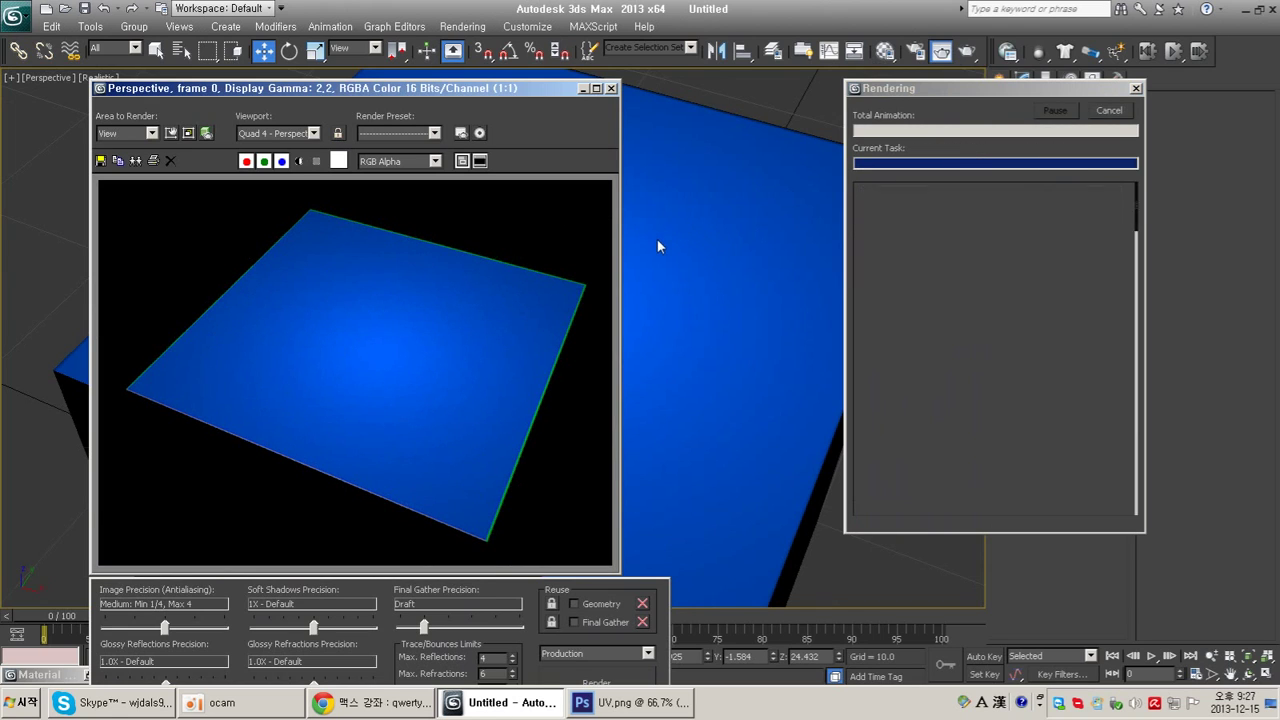
click(916, 52)
Step: Assign the box_SPE.bmp map to the material's Specular Level as well and render the perspective view
click(885, 51)
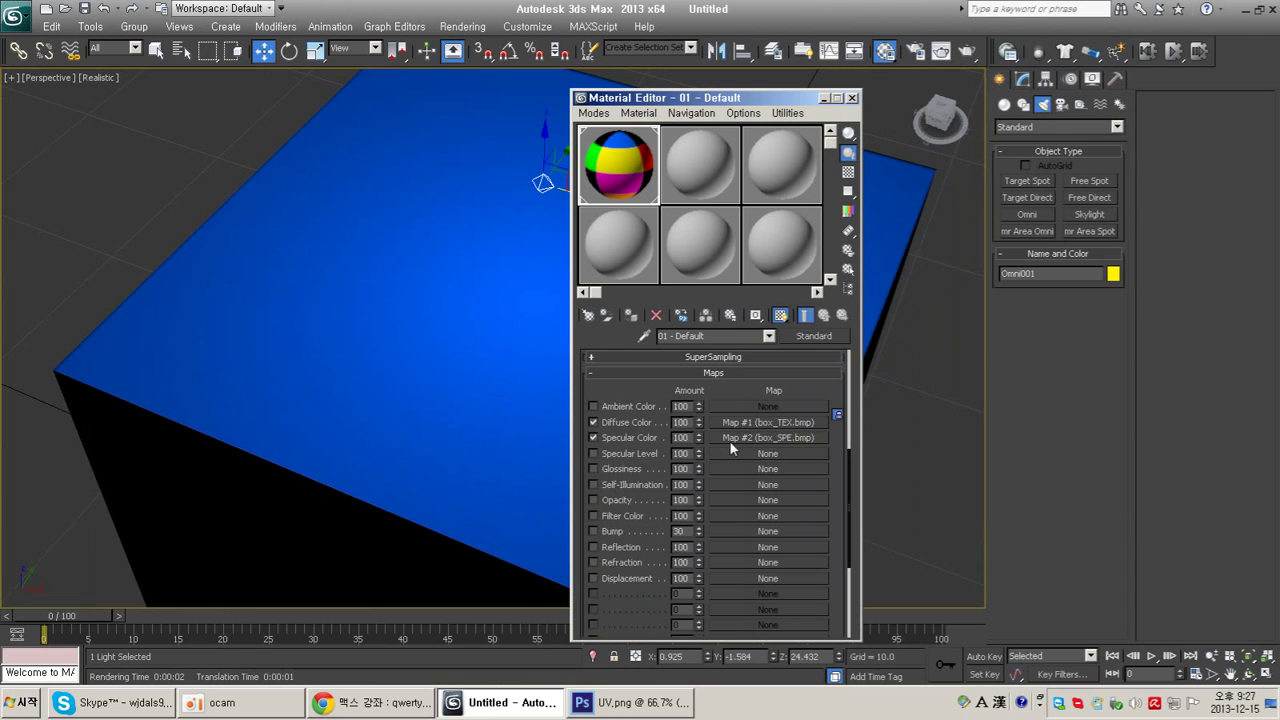
drag(738, 456, 747, 455)
click(697, 422)
click(851, 98)
click(974, 47)
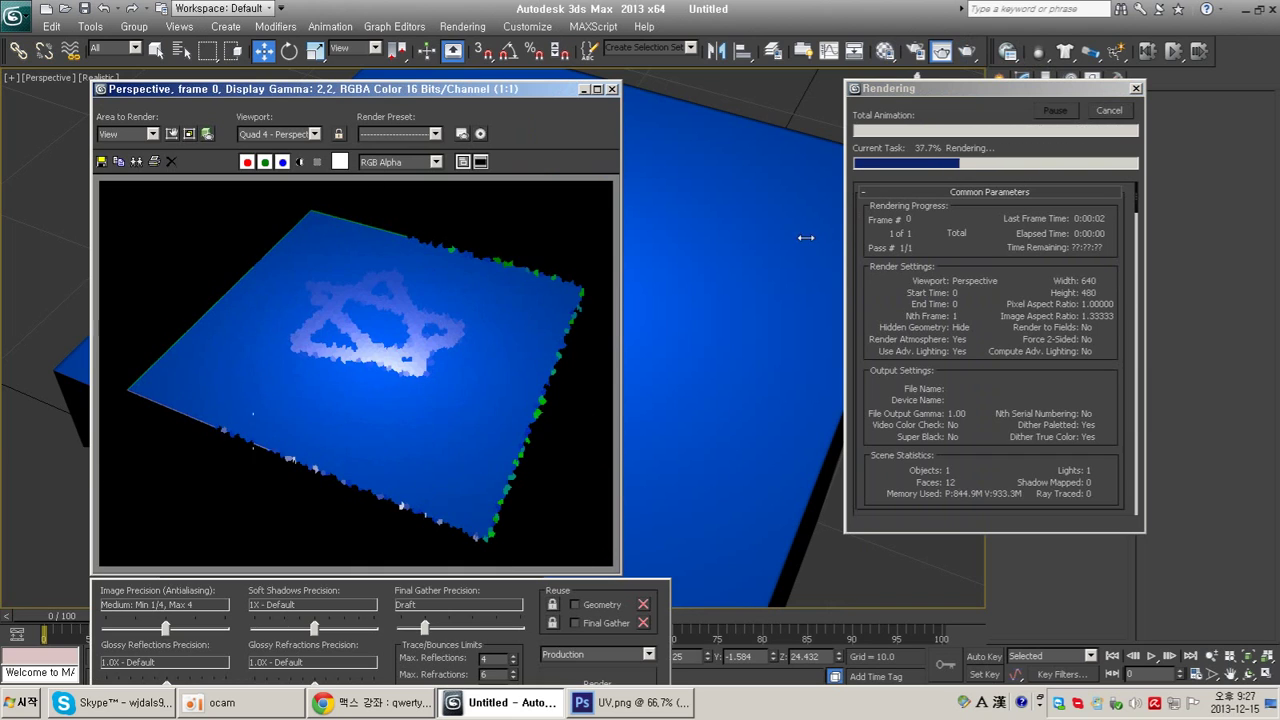
click(612, 89)
Step: Review the material's map assignments and render the blue top face again
click(885, 51)
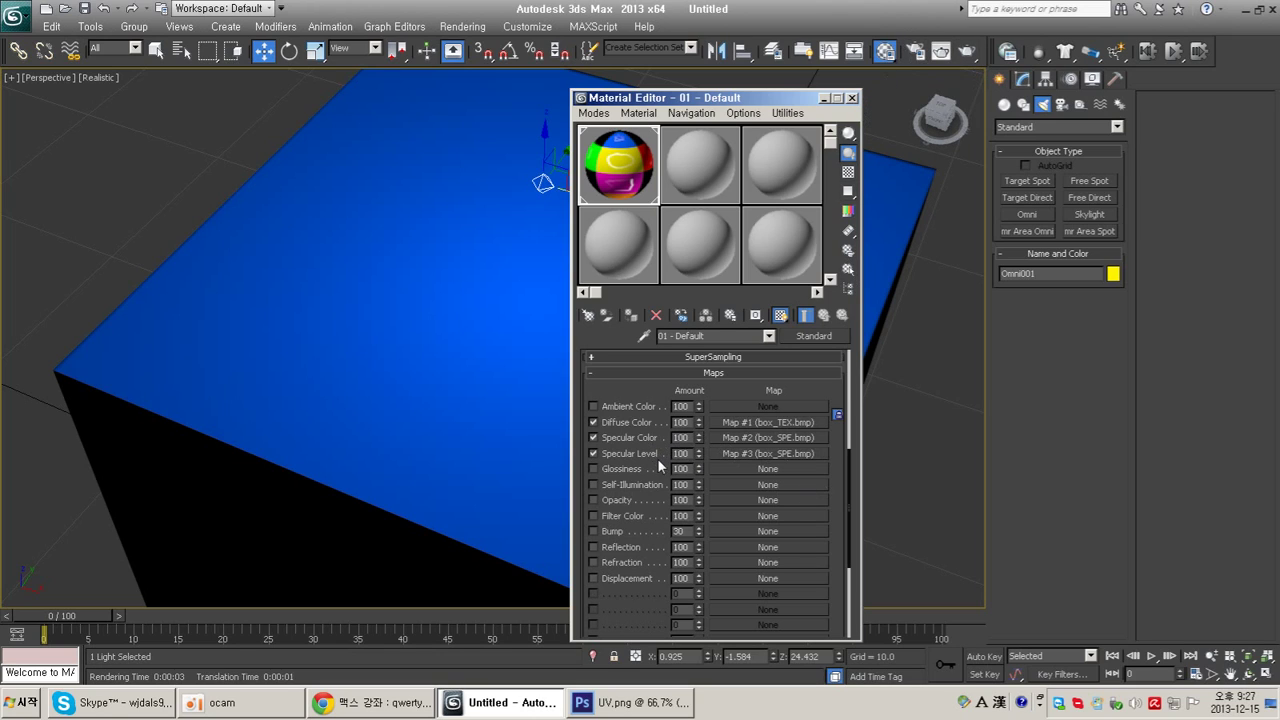
click(851, 97)
key(shift+q)
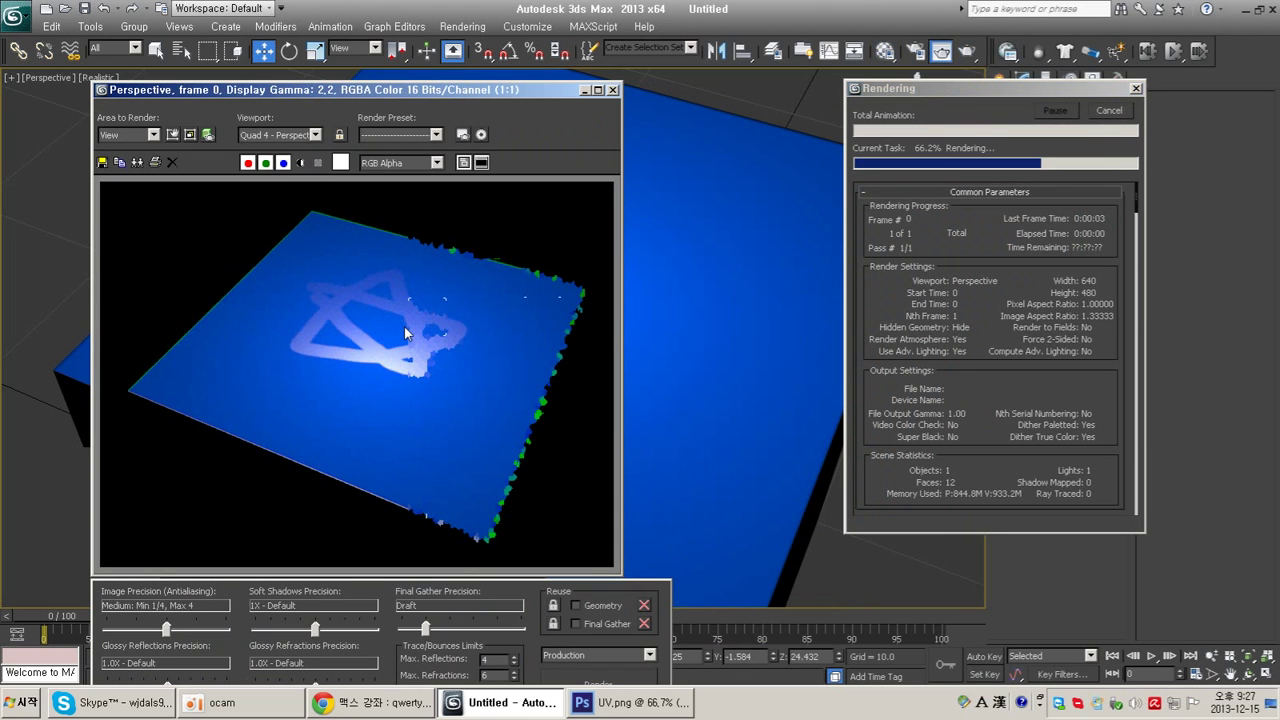
click(613, 89)
Step: Move the omni light along Y to about -13.9, in front of the yellow face, and render that face
drag(575, 146, 423, 466)
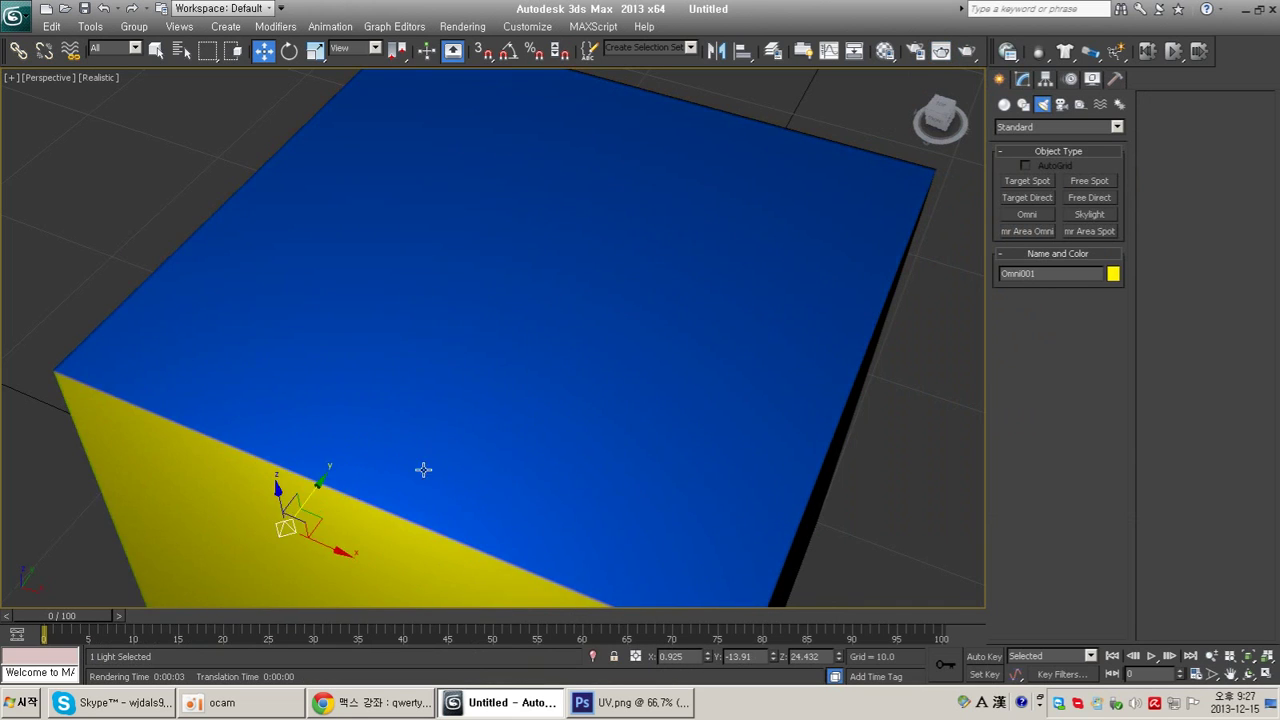
scroll(586, 151, up, 5)
click(941, 51)
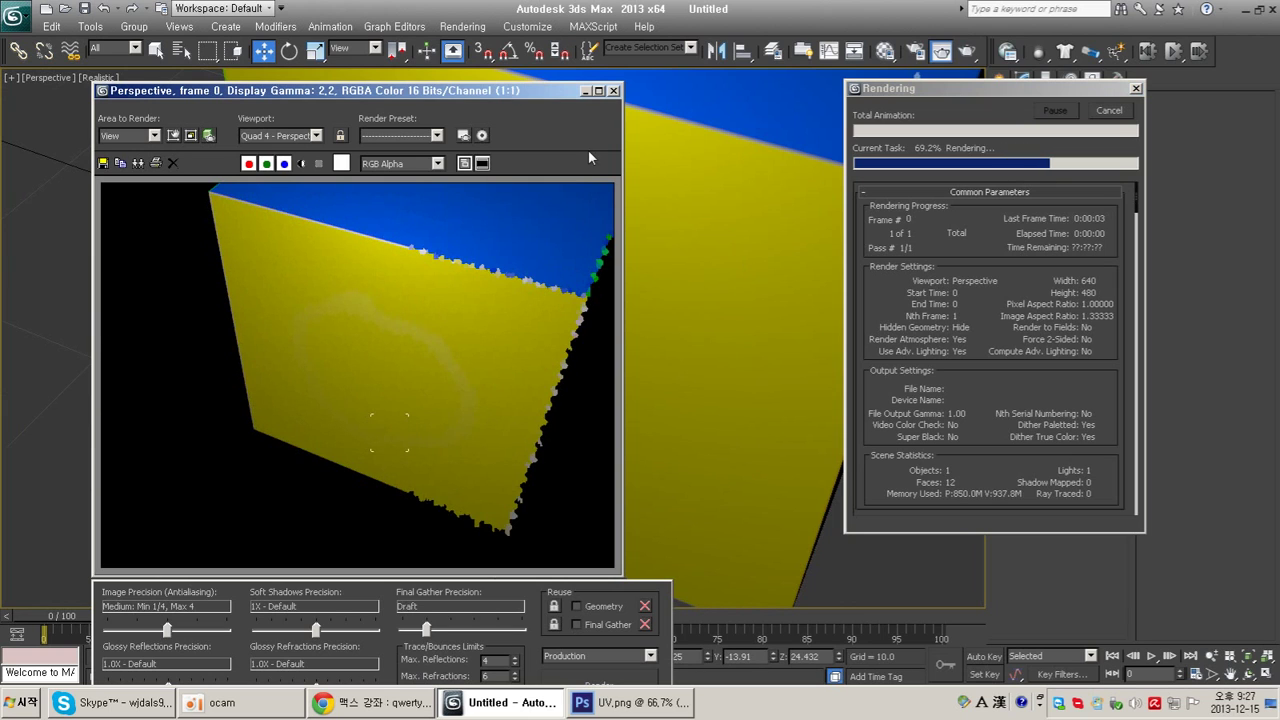
click(614, 91)
Step: Lower the omni light to about Z 13.6 in front of the yellow face
scroll(554, 106, down, 5)
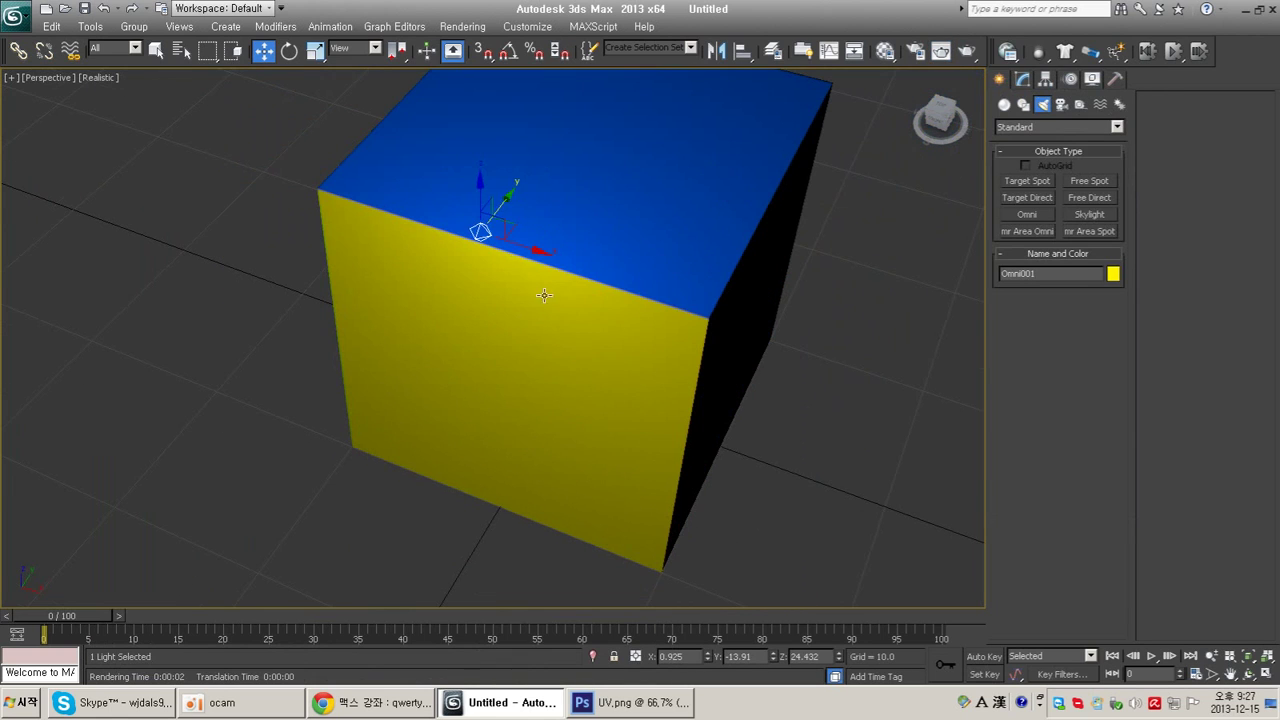
drag(491, 180, 478, 362)
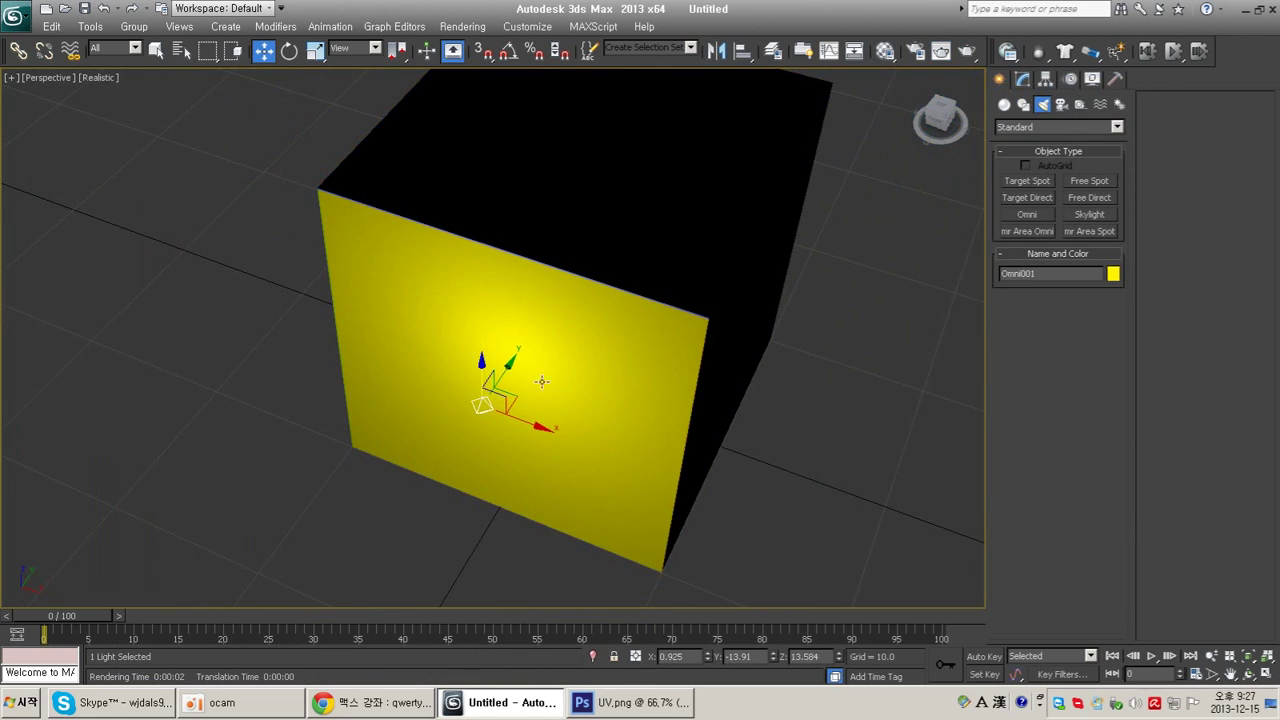
scroll(520, 368, up, 5)
middle_drag(577, 371, 603, 308)
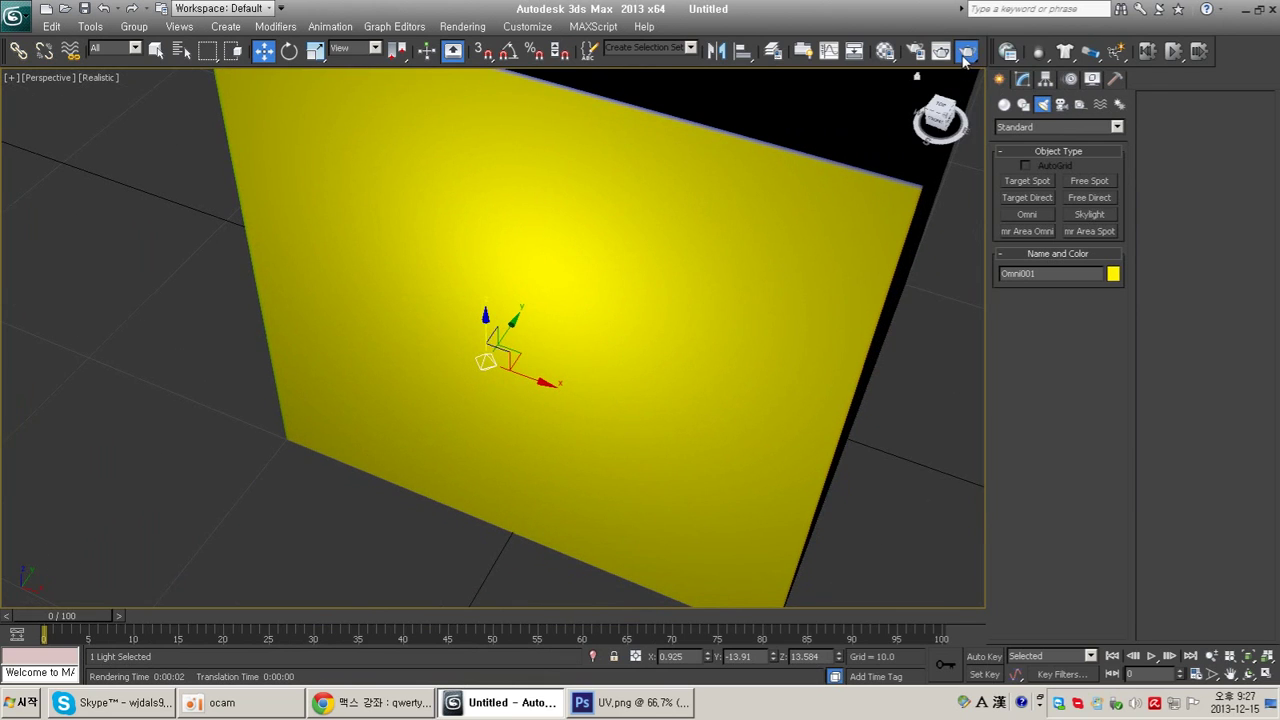